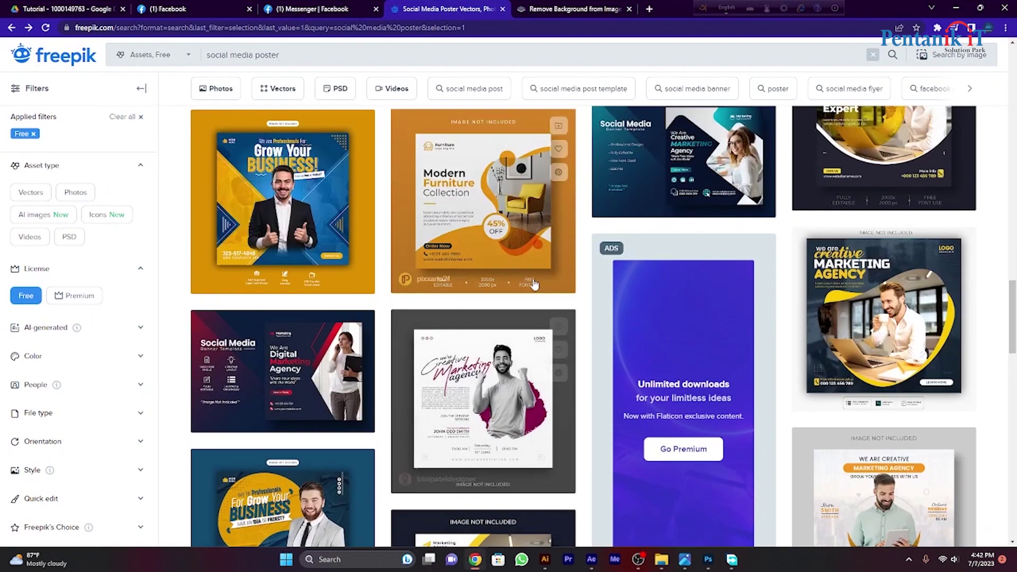
# Step: Browse the free social media poster templates in the Freepik search results
pyautogui.scroll(-8, 535, 285)
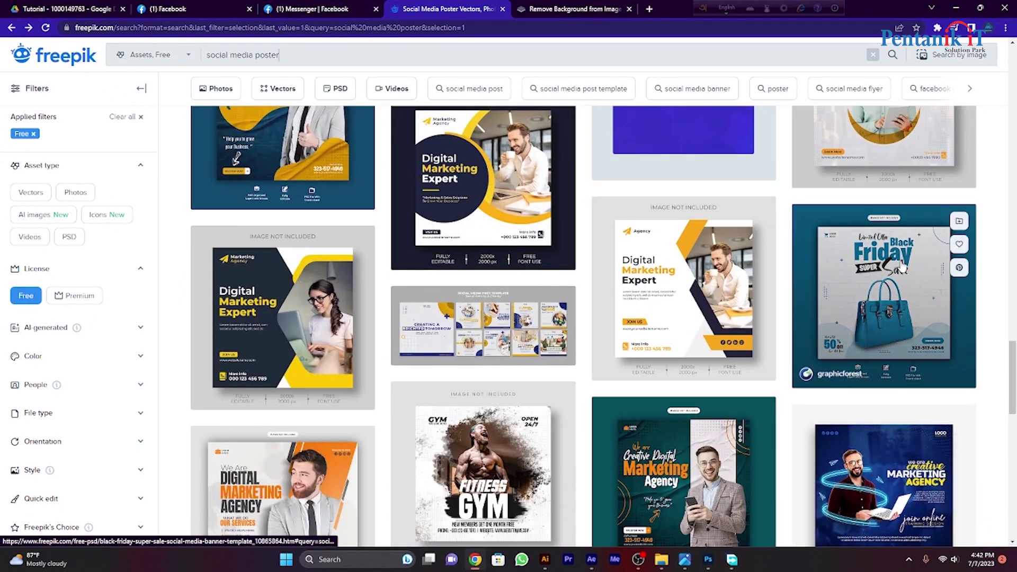
pyautogui.scroll(2, 488, 175)
pyautogui.scroll(-7, 488, 211)
pyautogui.scroll(7, 488, 246)
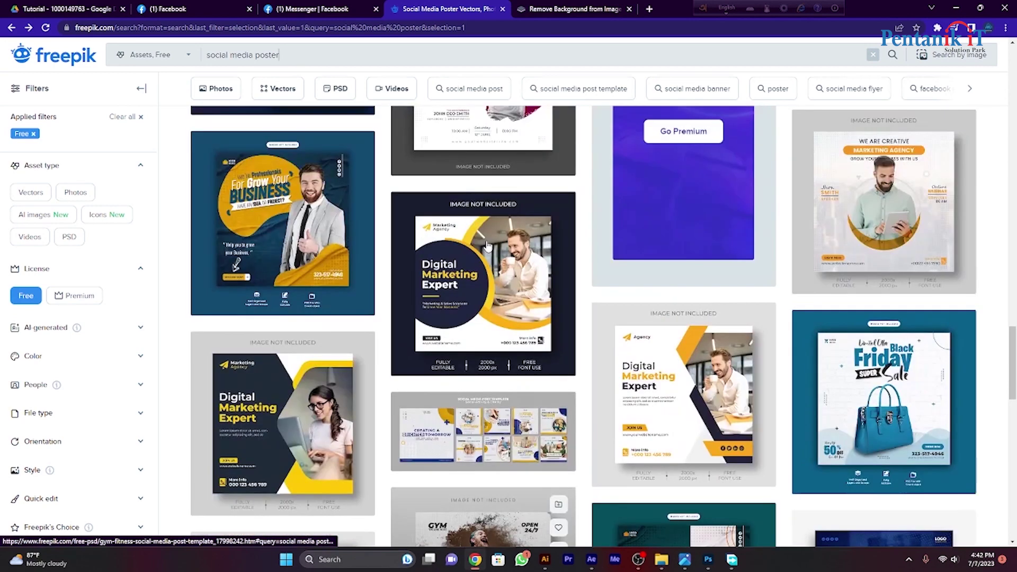
pyautogui.scroll(6, 498, 228)
pyautogui.scroll(-15, 508, 214)
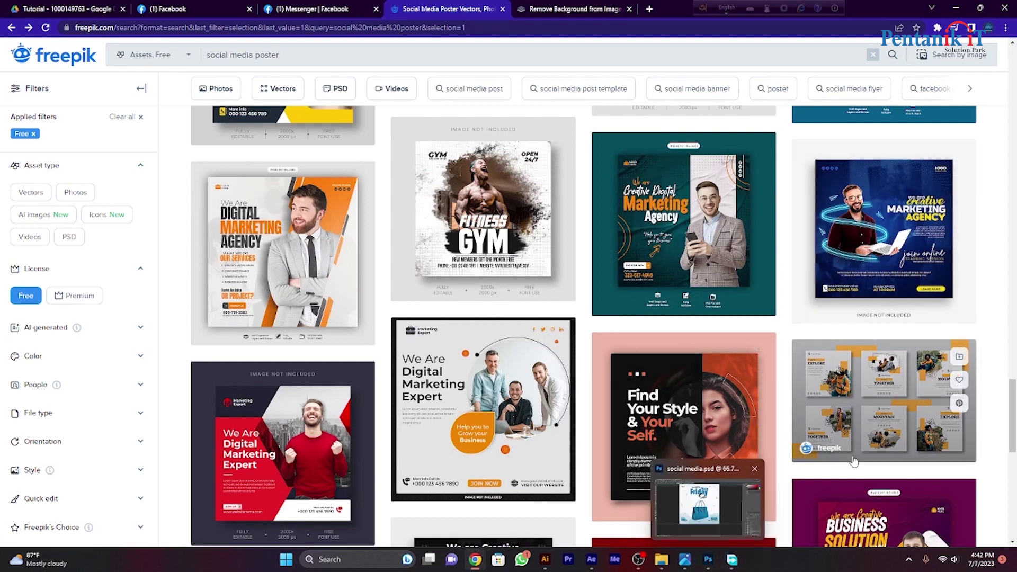
# Step: Switch to Photoshop and examine the layer structure of the social media.psd Black Friday Sale poster
pyautogui.click(708, 559)
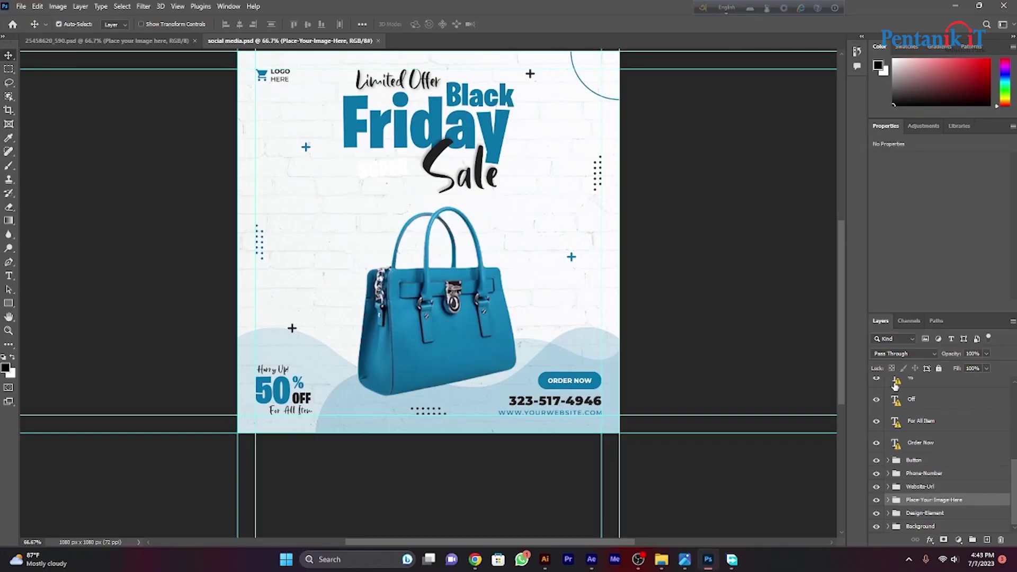
pyautogui.scroll(5, 922, 414)
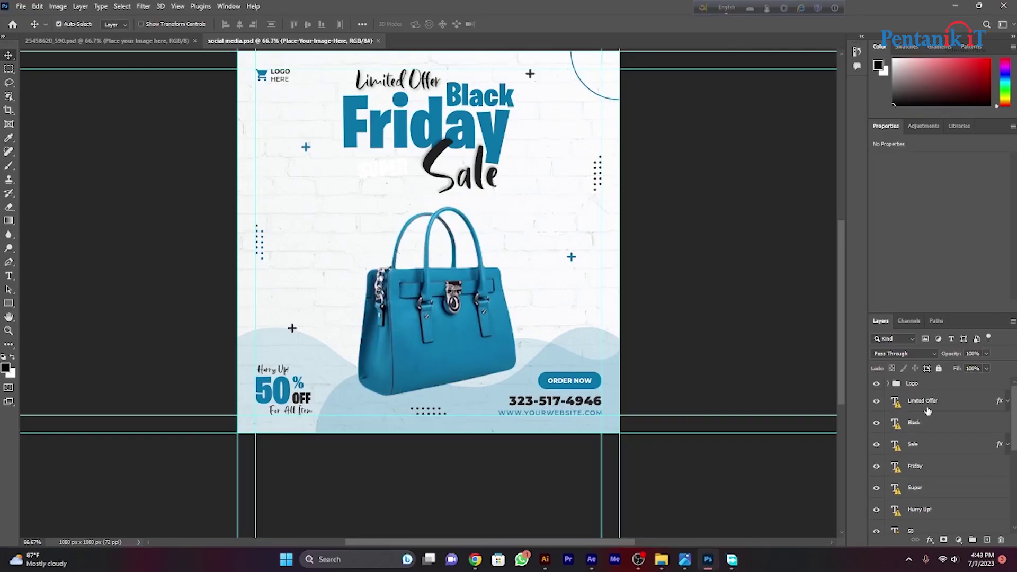
pyautogui.scroll(1, 508, 204)
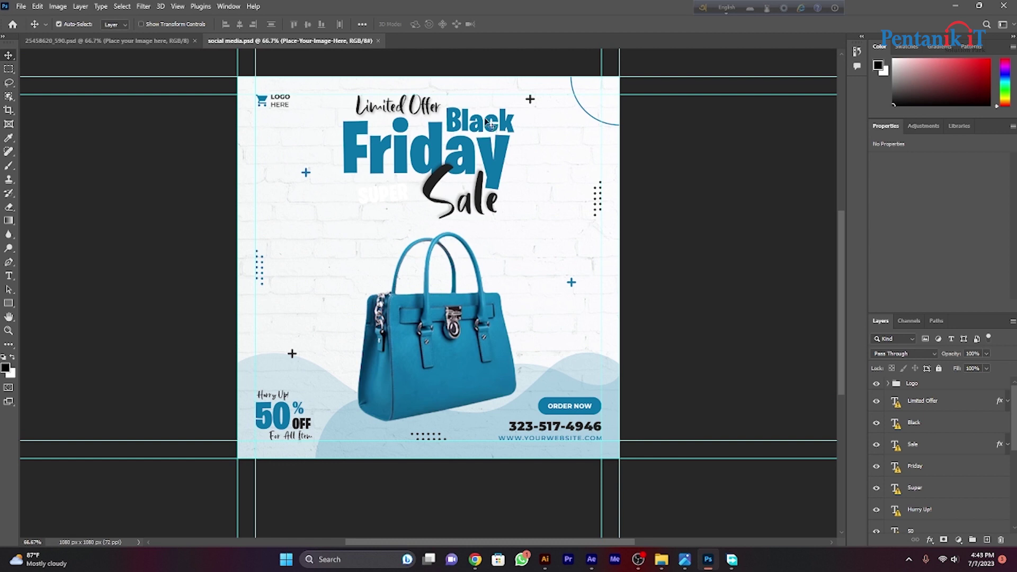
pyautogui.scroll(-5, 927, 421)
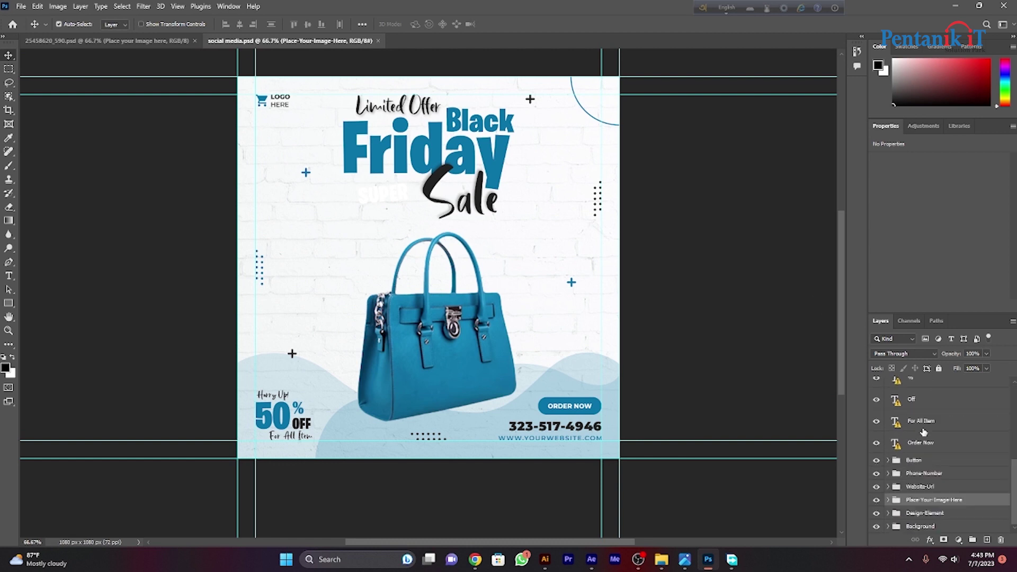
# Step: Switch to After Effects and create composition Comp 1 at 1080 x 1080 px, 29.97 fps, with a 10-second duration
pyautogui.click(592, 561)
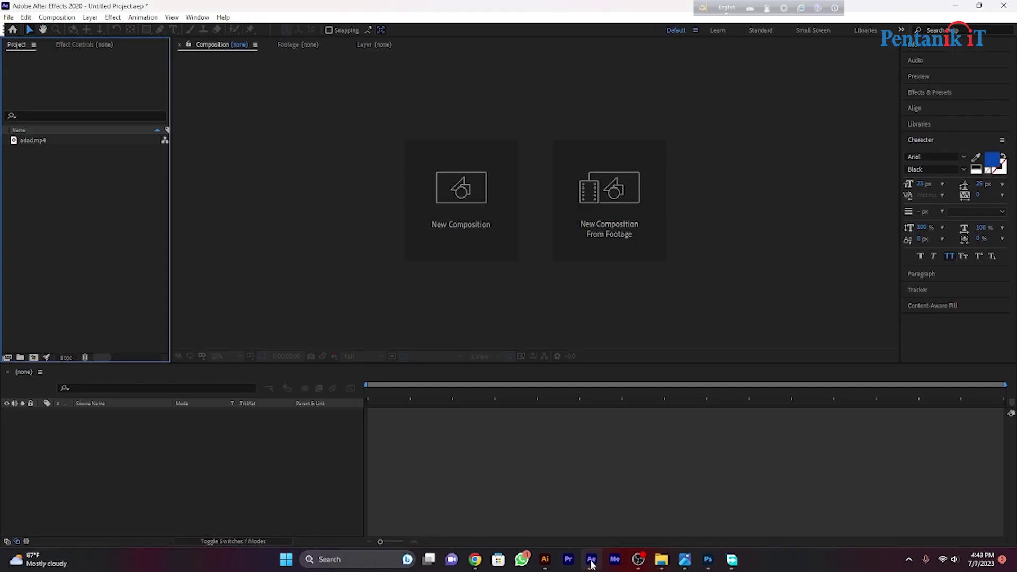
pyautogui.click(424, 192)
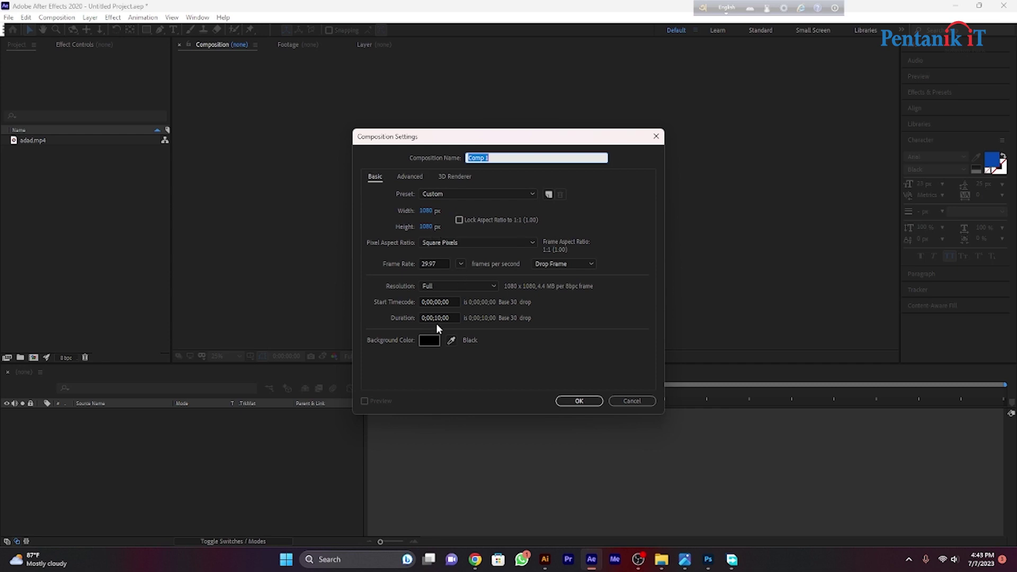
pyautogui.click(578, 401)
pyautogui.scroll(-2, 582, 236)
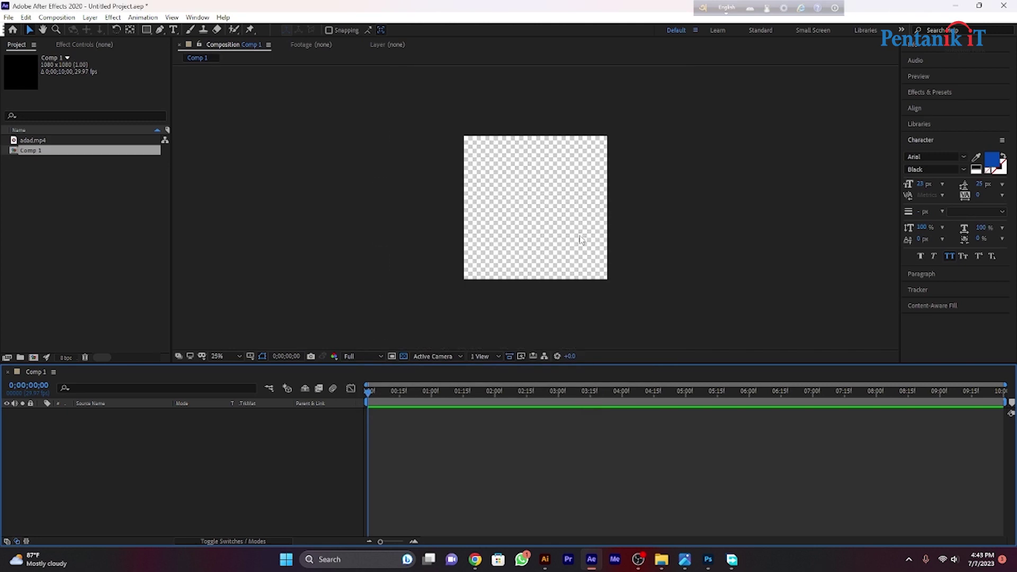
pyautogui.scroll(1, 540, 229)
# Step: Import the social media Photoshop file from Project > tutorial > 07- social media poster as Composition - Retain Layer Sizes
pyautogui.doubleClick(68, 210)
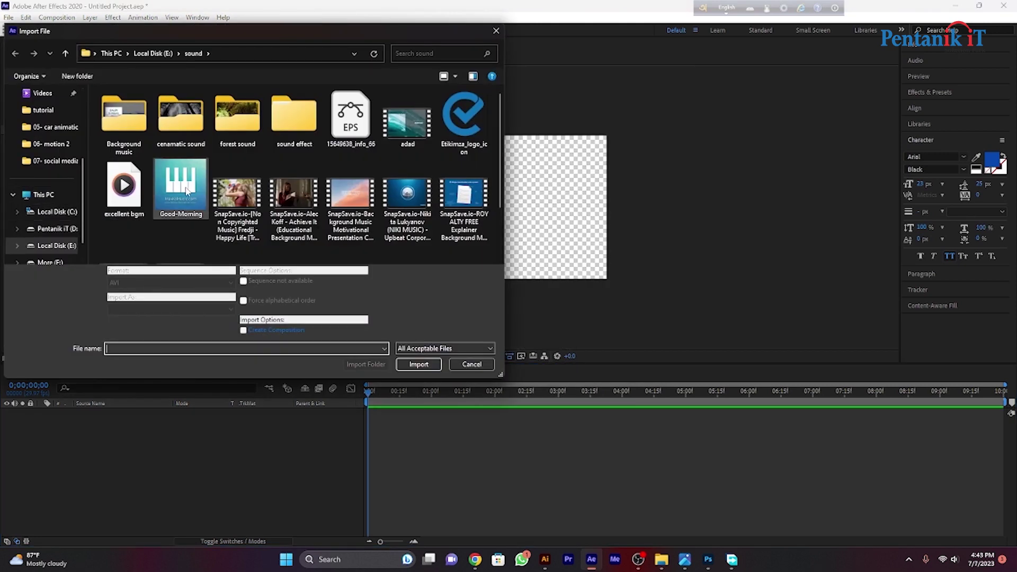
pyautogui.scroll(-1, 186, 190)
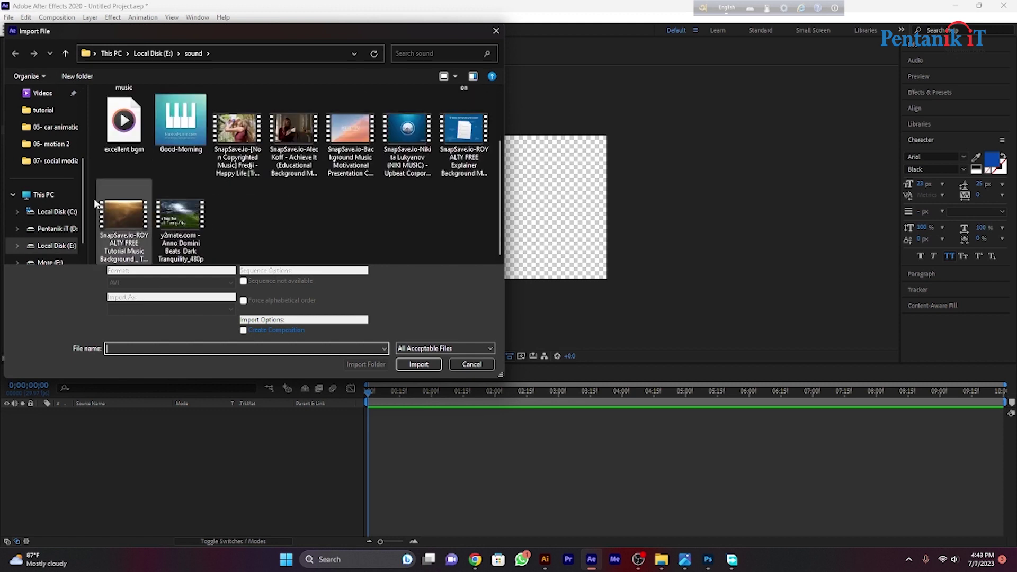
pyautogui.click(53, 228)
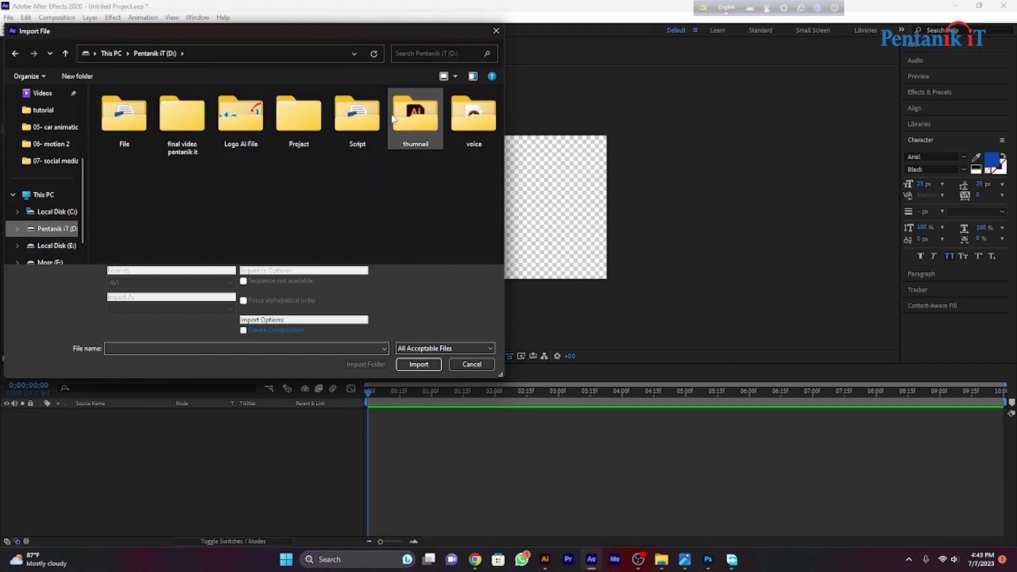
pyautogui.doubleClick(303, 115)
pyautogui.doubleClick(392, 101)
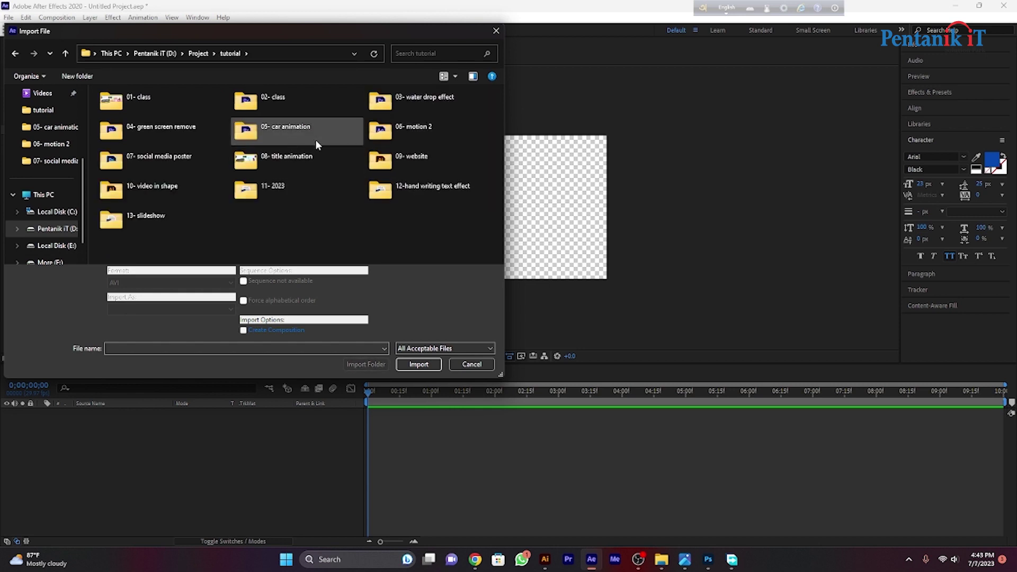
pyautogui.click(158, 161)
pyautogui.doubleClick(157, 161)
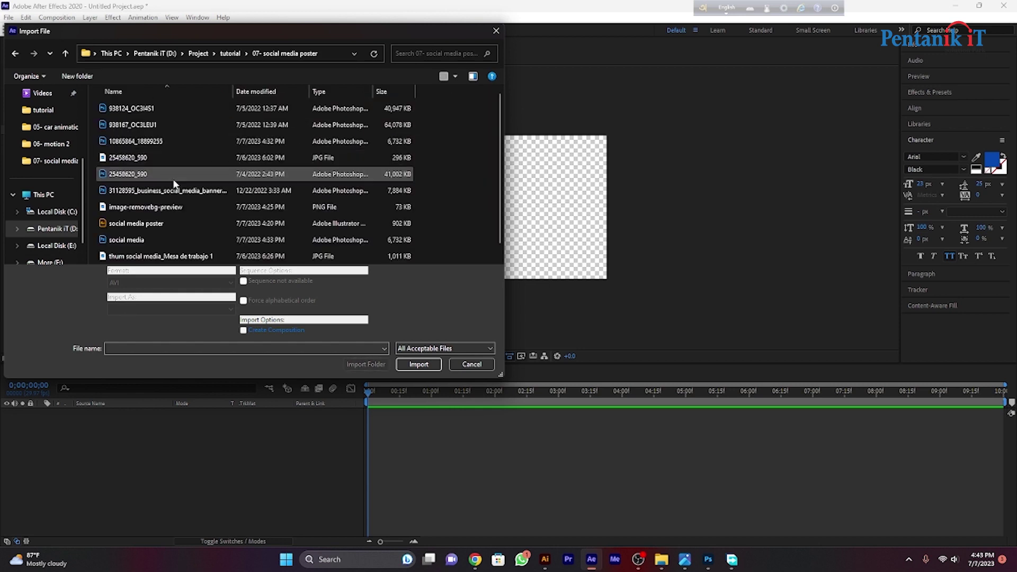
pyautogui.click(131, 239)
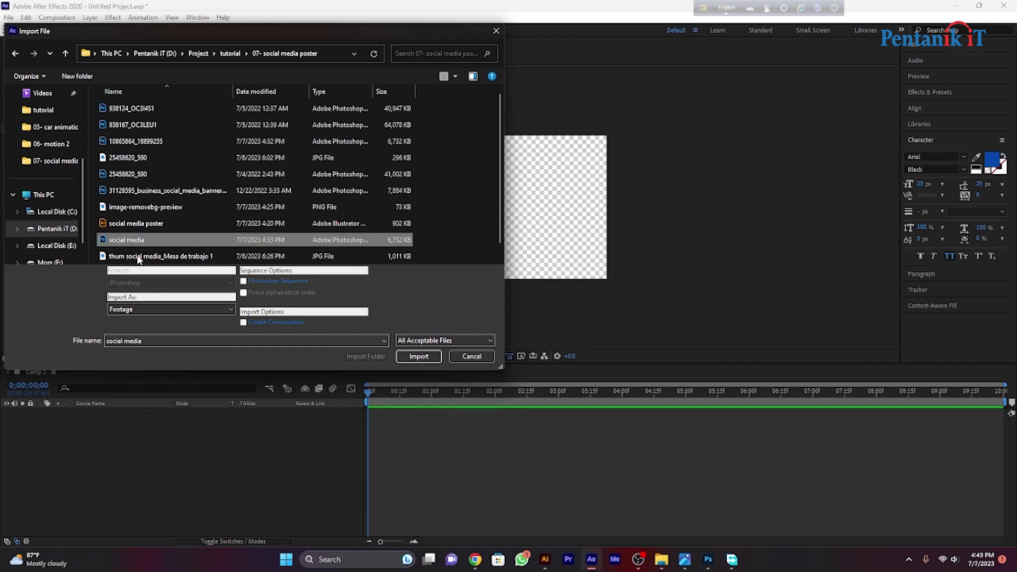
pyautogui.click(149, 310)
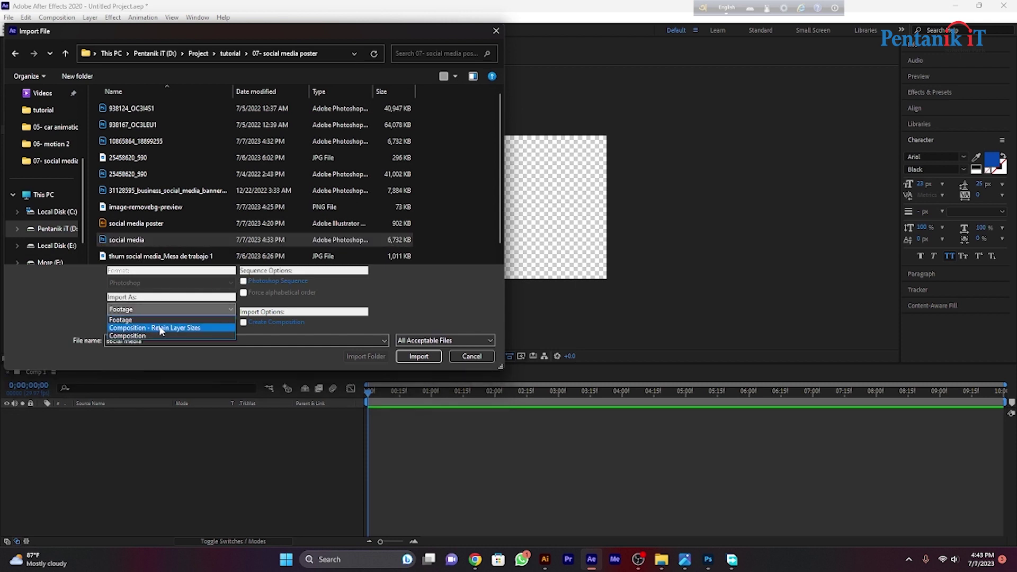
pyautogui.click(161, 329)
pyautogui.click(418, 356)
pyautogui.click(522, 341)
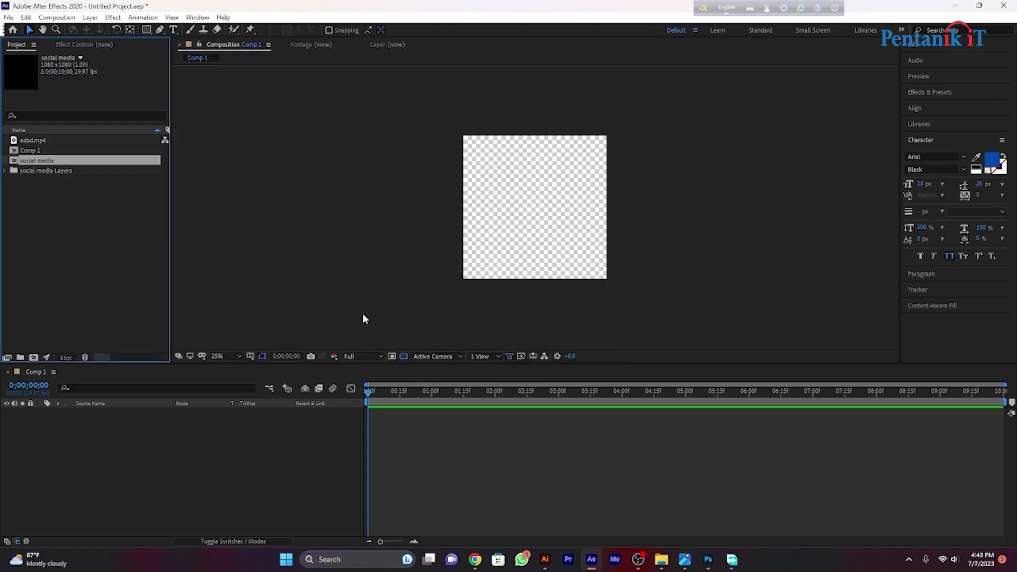
# Step: Place the social media composition in Comp 1, add the Happy Life [Tropical House] MP4 as the layer beneath it, and preview
pyautogui.moveTo(42, 160); pyautogui.dragTo(110, 457)
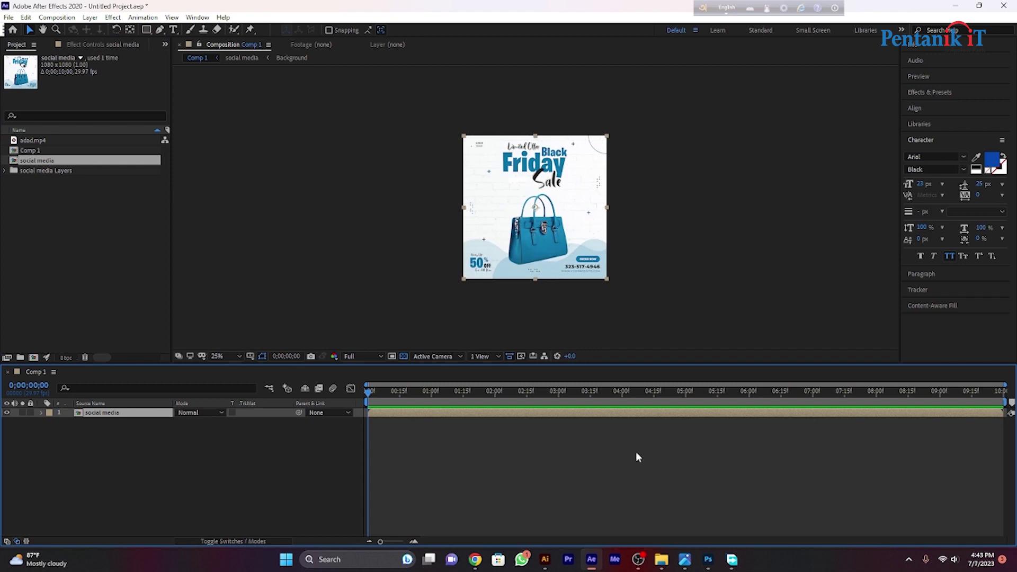
pyautogui.scroll(2, 534, 342)
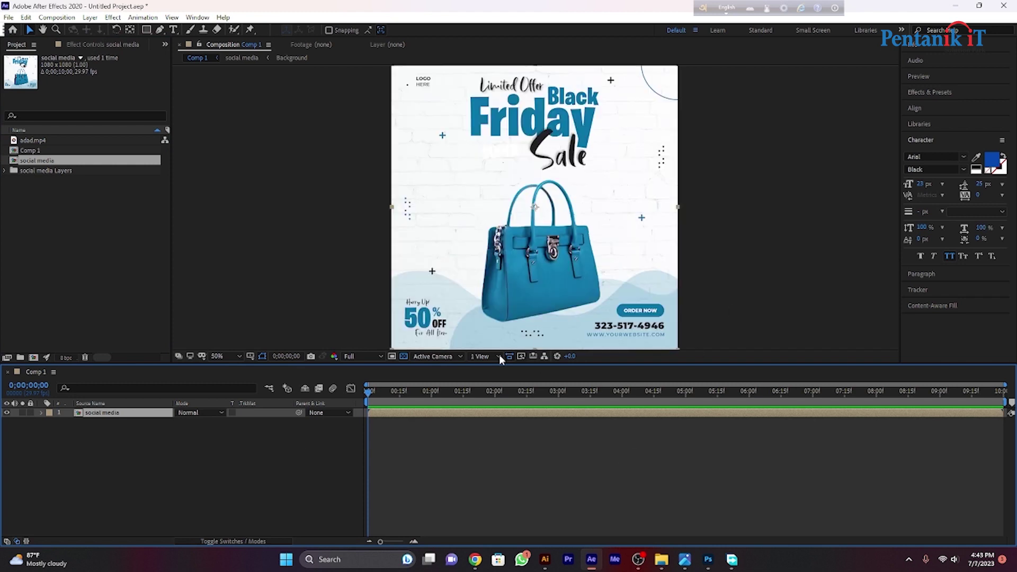
pyautogui.click(52, 245)
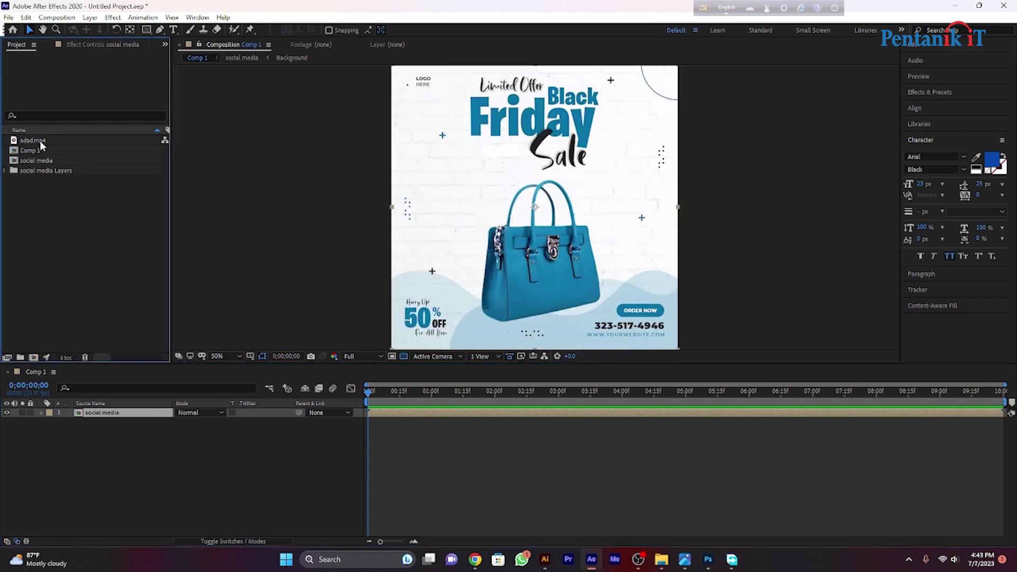
pyautogui.click(32, 140)
pyautogui.moveTo(35, 140); pyautogui.dragTo(118, 449)
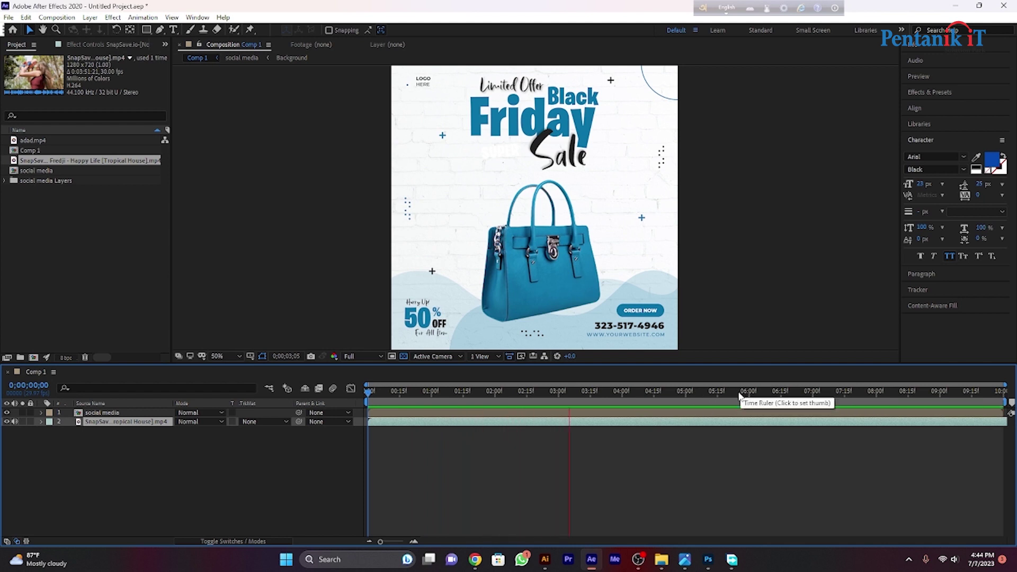
pyautogui.press('space')
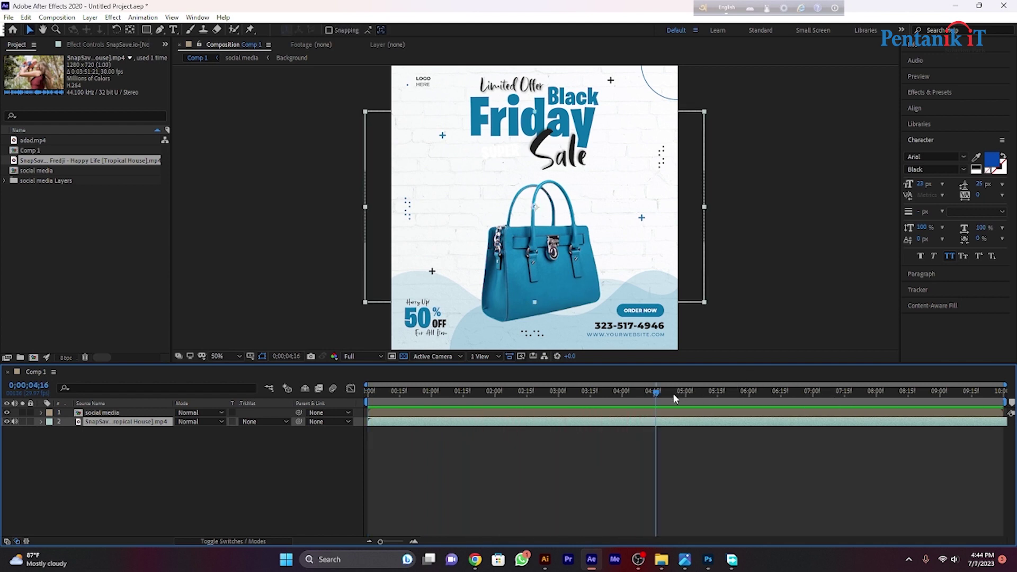
# Step: Save the project as "social media ae" in the 07- social media poster folder
pyautogui.hotkey('ctrl', 's')
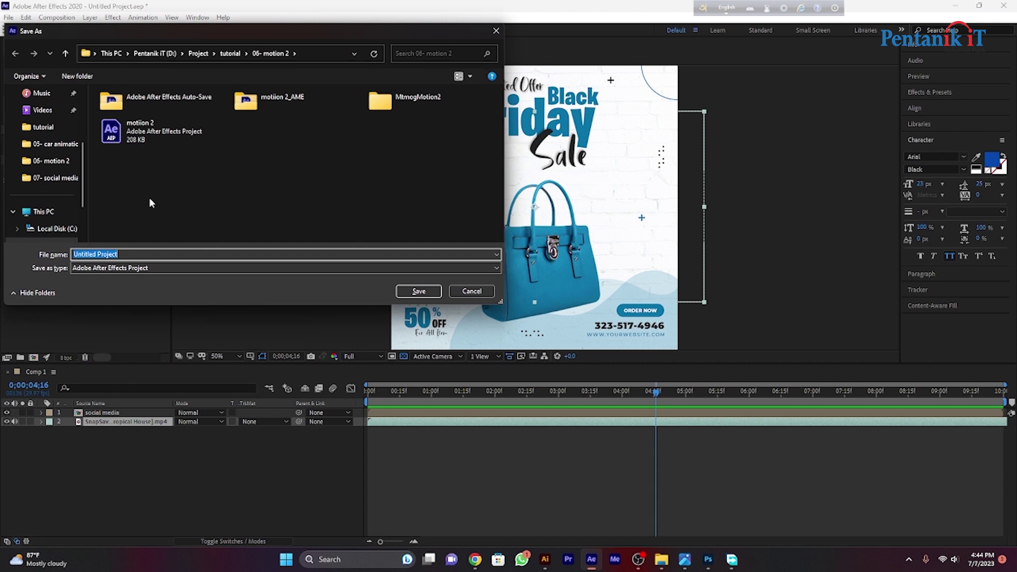
pyautogui.click(65, 53)
pyautogui.doubleClick(182, 159)
pyautogui.write('soc')
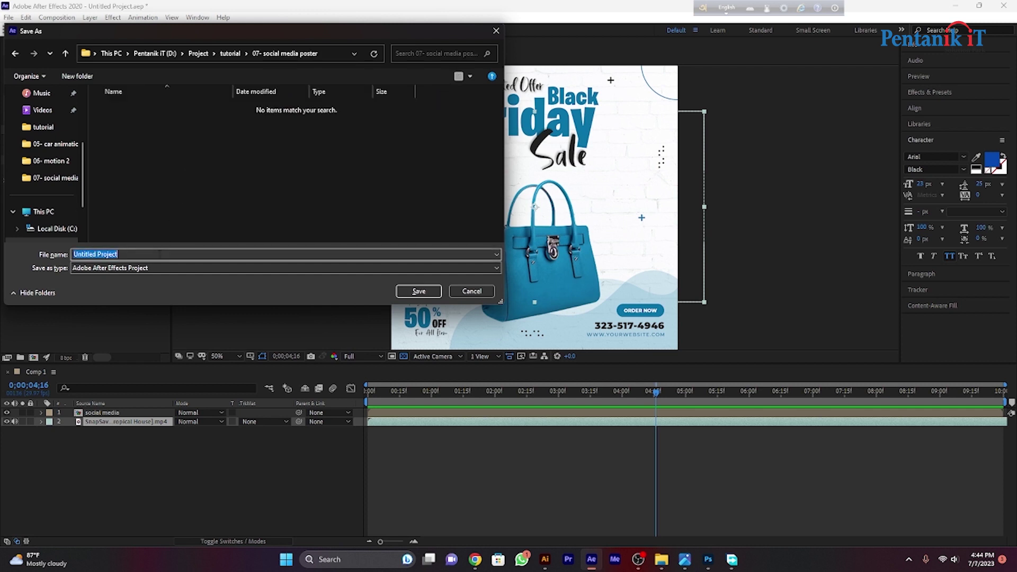
pyautogui.write('ial media ae')
pyautogui.press('Return')
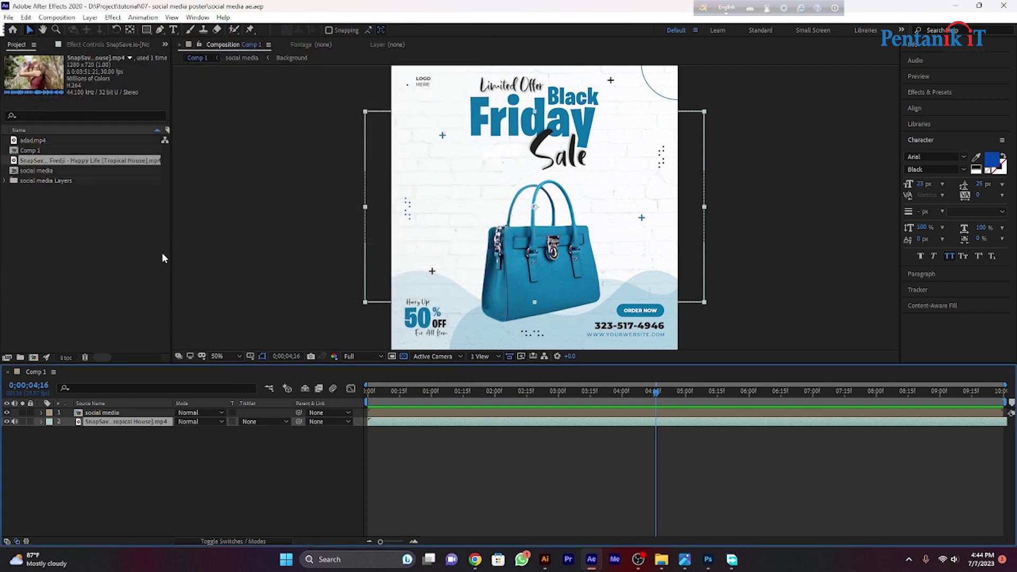
# Step: Return to the start of Comp 1, open its nested social media composition and select the Friday layer
pyautogui.click(665, 480)
pyautogui.press('Home')
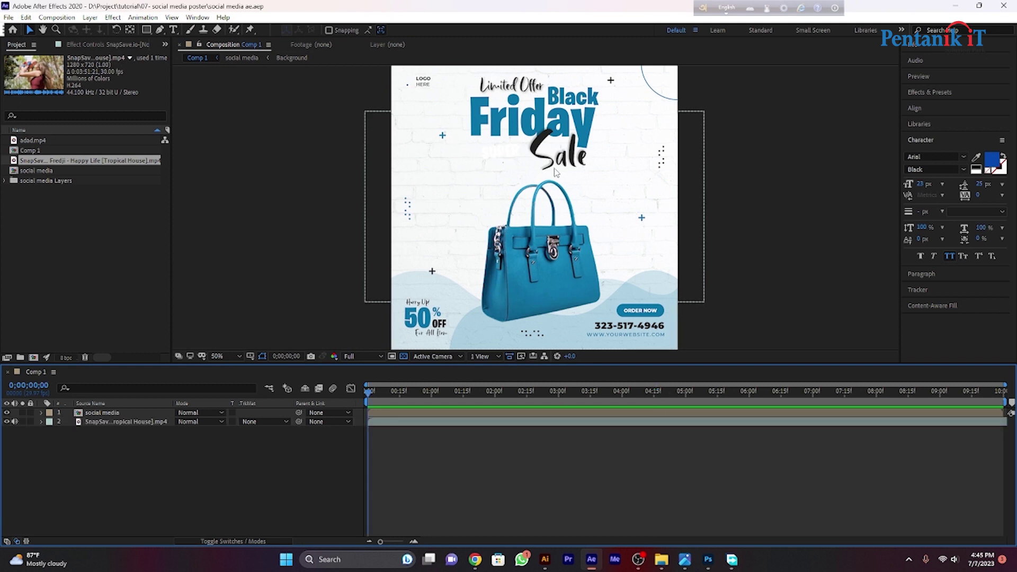
pyautogui.doubleClick(418, 412)
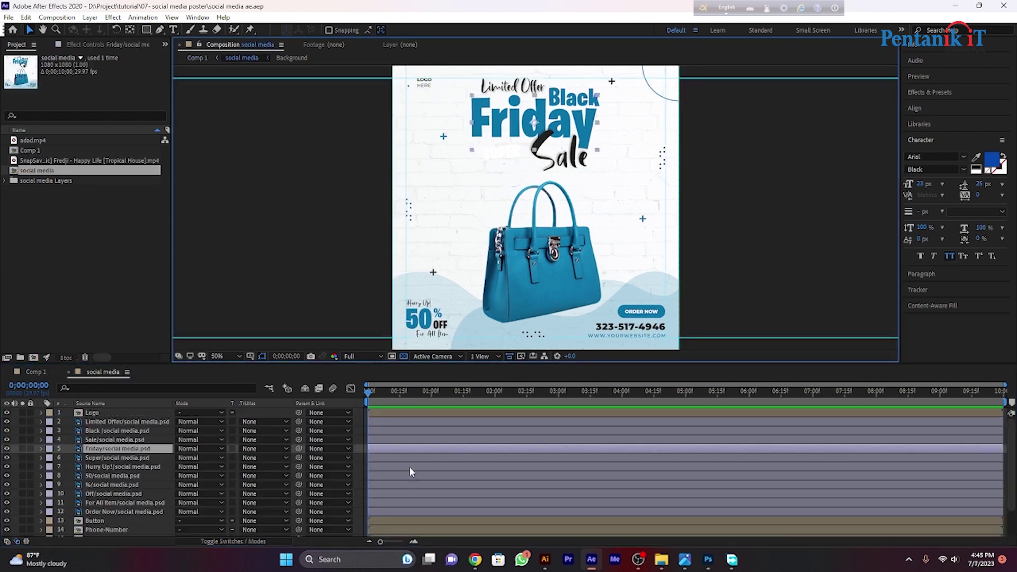
pyautogui.moveTo(381, 542); pyautogui.dragTo(398, 542)
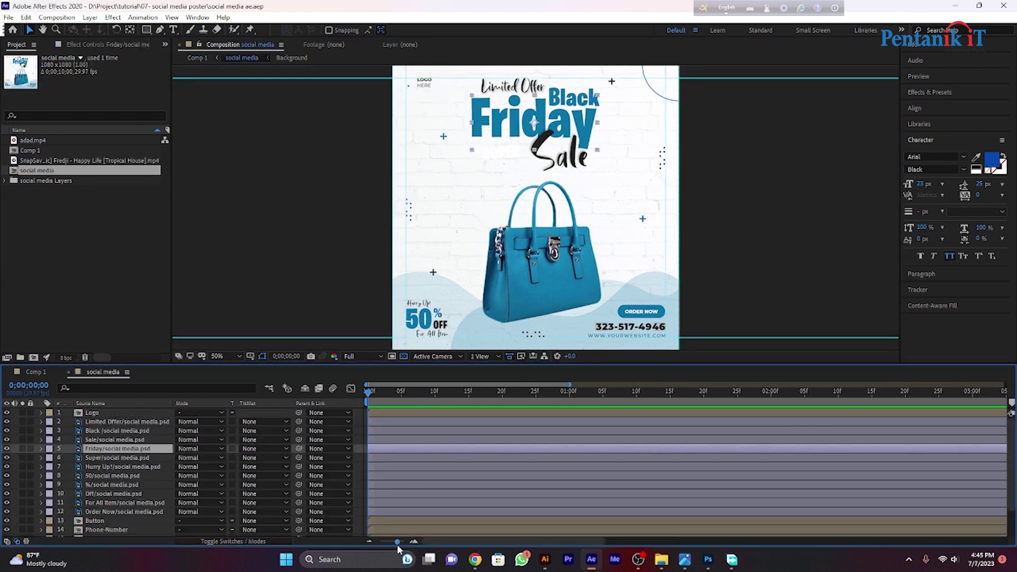
# Step: Keyframe the Friday layer's Position at frame 15, set its Y to -107 at frame 5, and preview the drop-in
pyautogui.moveTo(369, 396); pyautogui.dragTo(468, 401)
pyautogui.press('p')
pyautogui.click(67, 457)
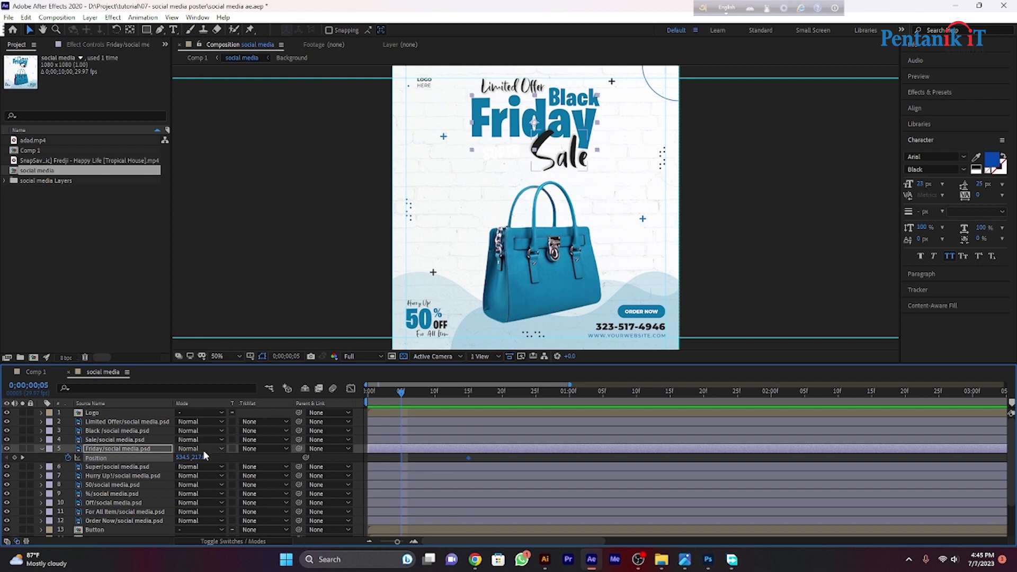
pyautogui.moveTo(200, 456); pyautogui.dragTo(203, 280)
pyautogui.press('space')
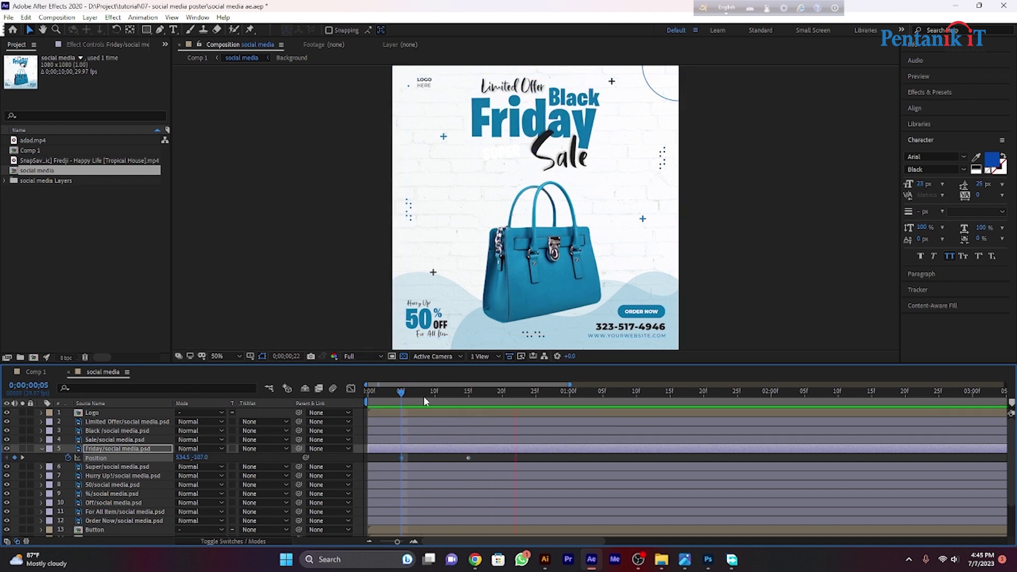
# Step: Ease both Friday Position keyframes with the Motion 2 script, setting its third easing value to 33, and preview the animation
pyautogui.moveTo(480, 460); pyautogui.dragTo(384, 476)
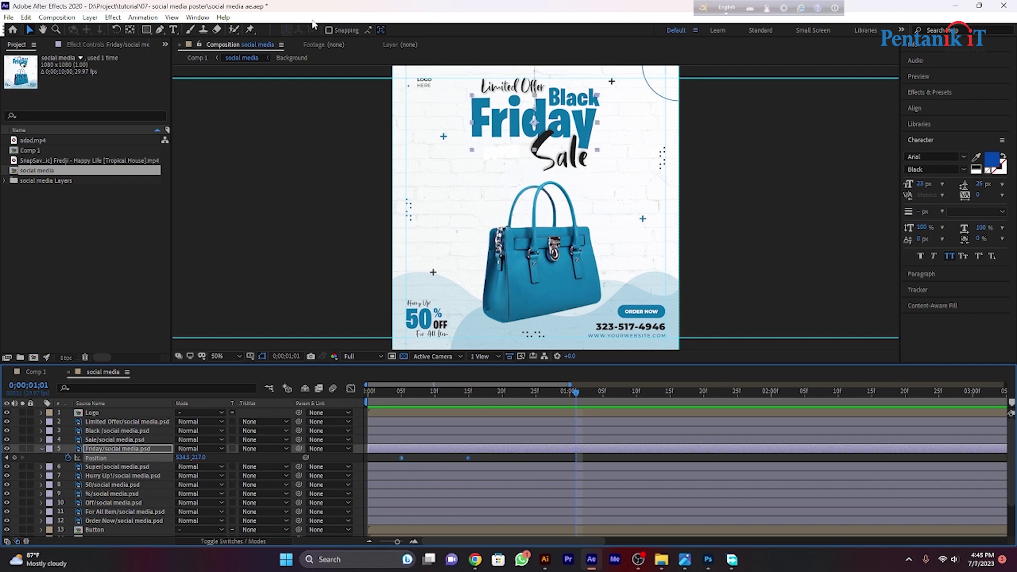
pyautogui.click(197, 18)
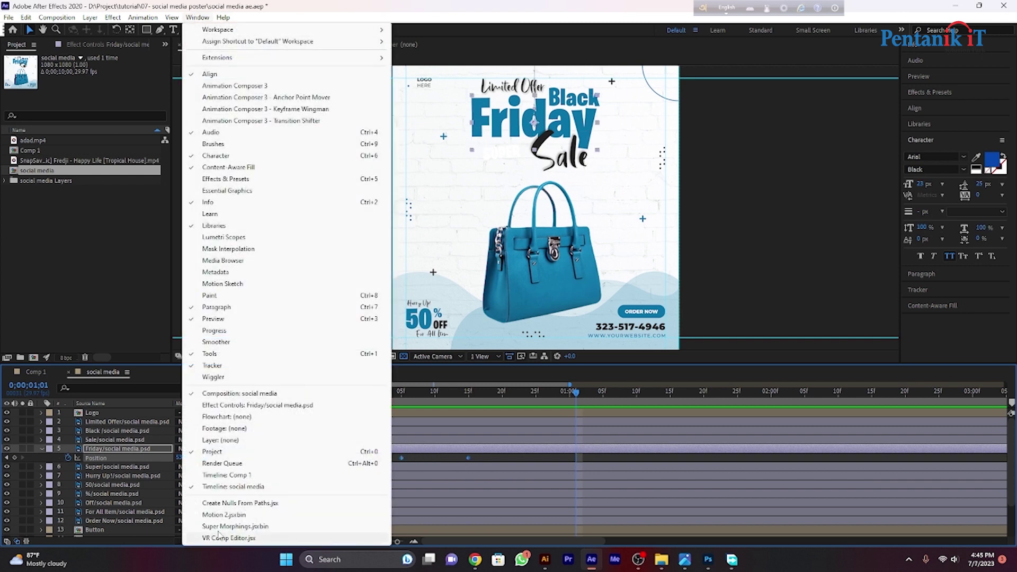
pyautogui.click(224, 514)
pyautogui.moveTo(140, 69); pyautogui.dragTo(257, 96)
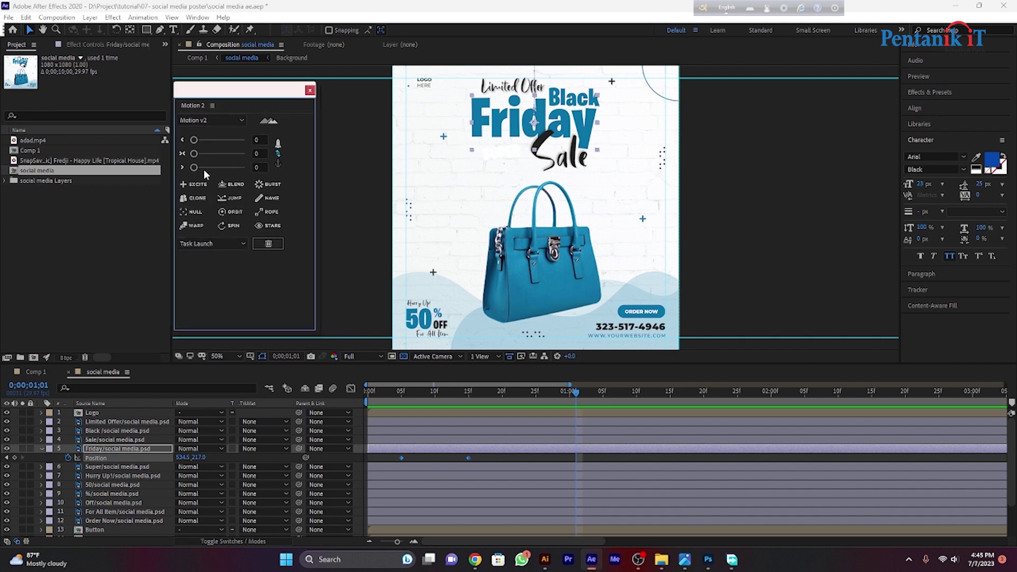
pyautogui.moveTo(206, 168); pyautogui.dragTo(211, 168)
pyautogui.moveTo(590, 393); pyautogui.dragTo(401, 393)
pyautogui.press('space')
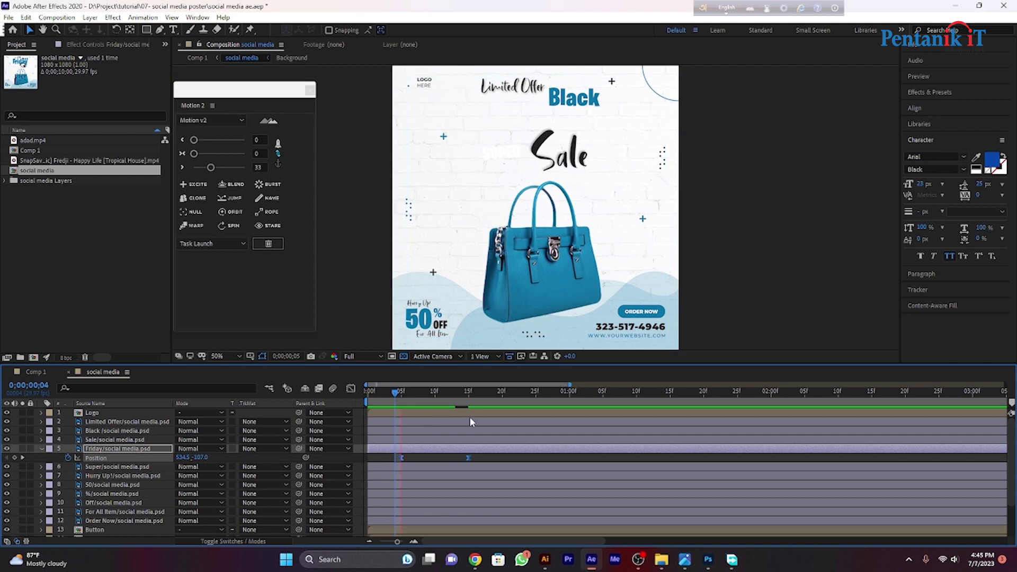
# Step: Move the Friday layer's last Position keyframe to frame 13, apply Motion 2's Excite to both keyframes with third easing value 46, and preview
pyautogui.moveTo(467, 458); pyautogui.dragTo(455, 458)
pyautogui.click(403, 459)
pyautogui.moveTo(388, 458); pyautogui.dragTo(459, 462)
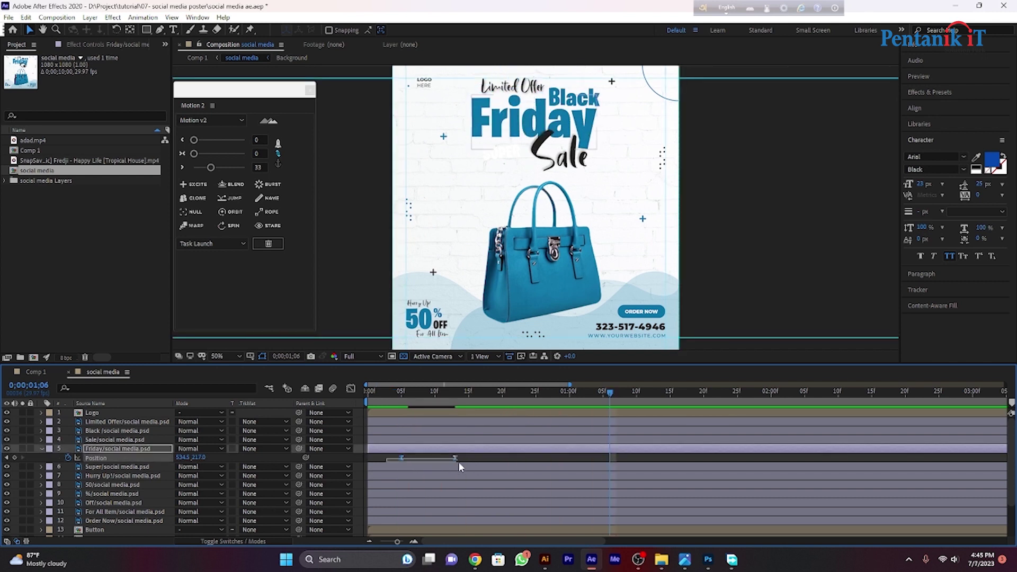
pyautogui.click(196, 184)
pyautogui.moveTo(211, 167); pyautogui.dragTo(218, 168)
pyautogui.press('space')
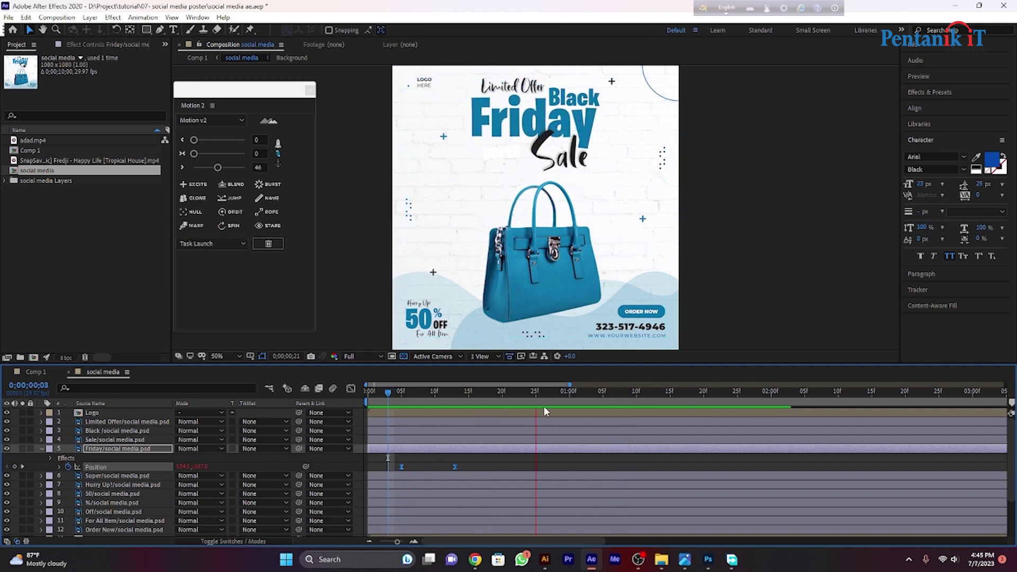
# Step: Shift the Friday layer's first Position keyframe to frame 4 and preview the drop-in
pyautogui.click(401, 470)
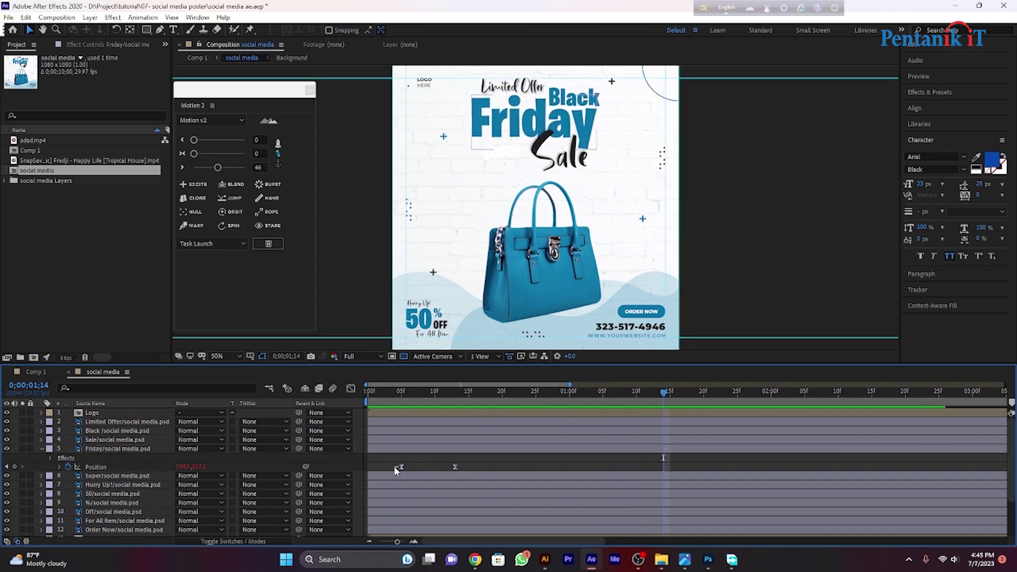
pyautogui.moveTo(405, 465); pyautogui.dragTo(398, 466)
pyautogui.press('pageup')
pyautogui.press('space')
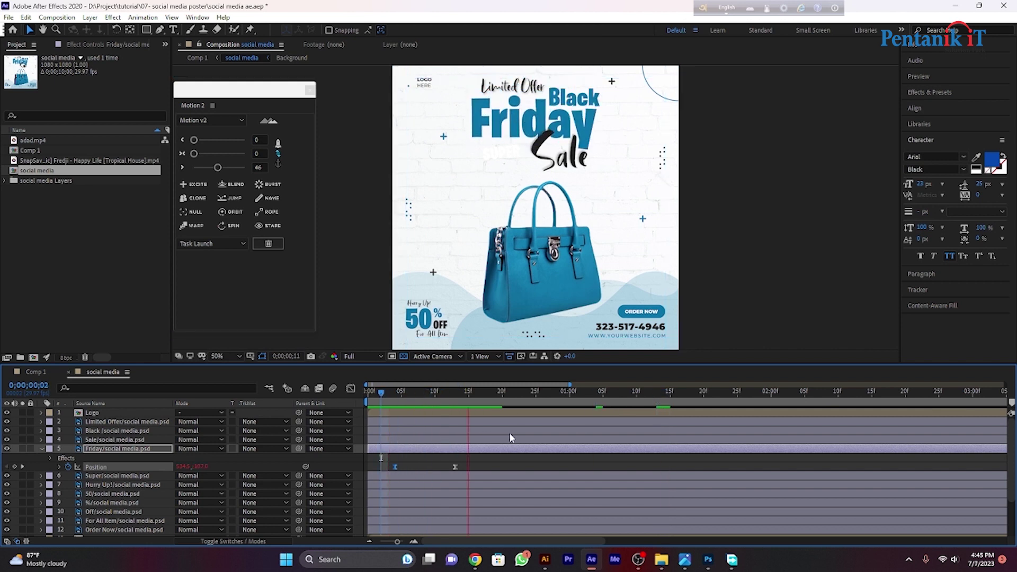
pyautogui.press('space')
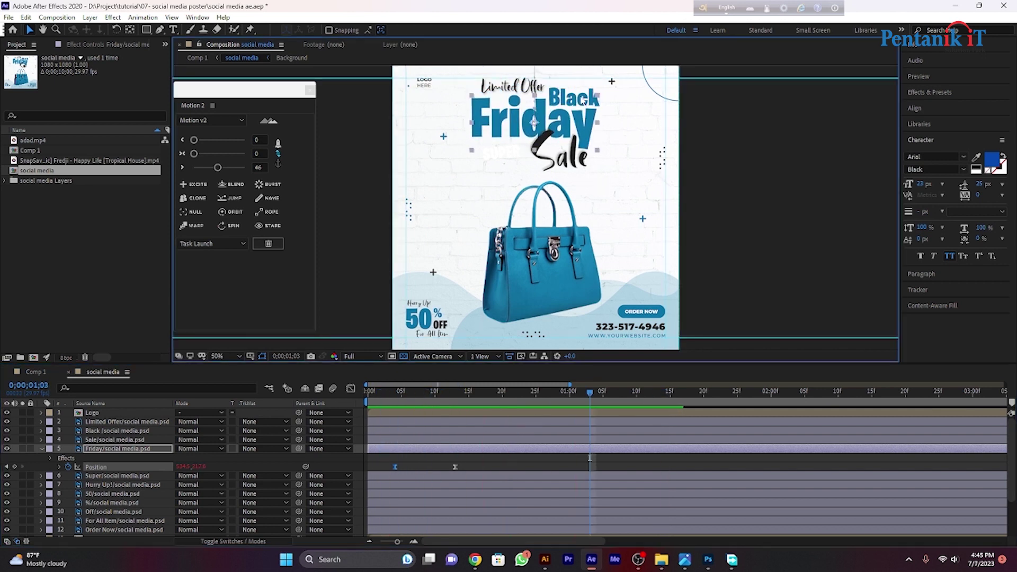
# Step: Pre-compose the Black layer under its default name and open the new composition at frame 13
pyautogui.click(625, 209)
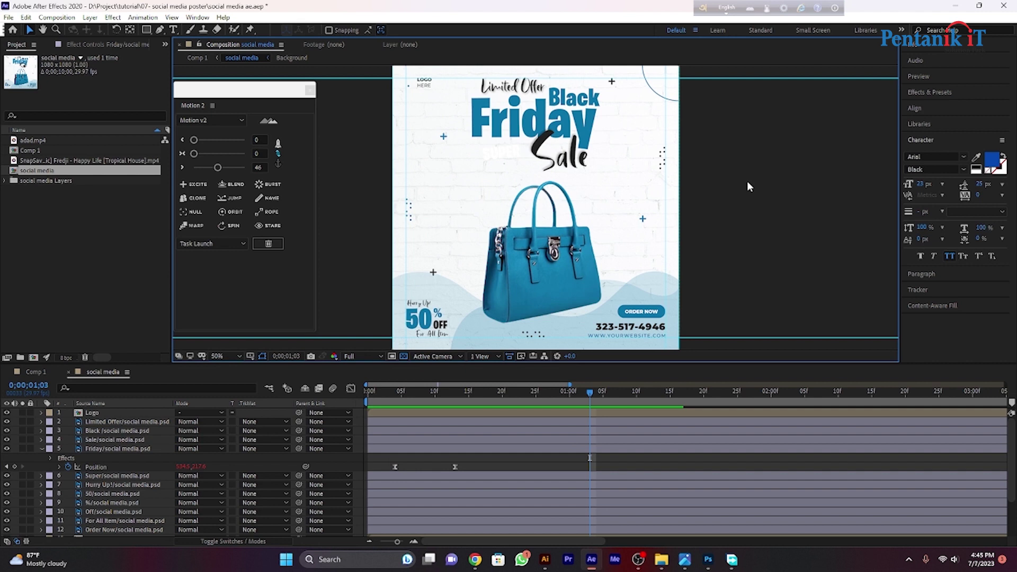
pyautogui.click(576, 101)
pyautogui.moveTo(593, 404); pyautogui.dragTo(458, 412)
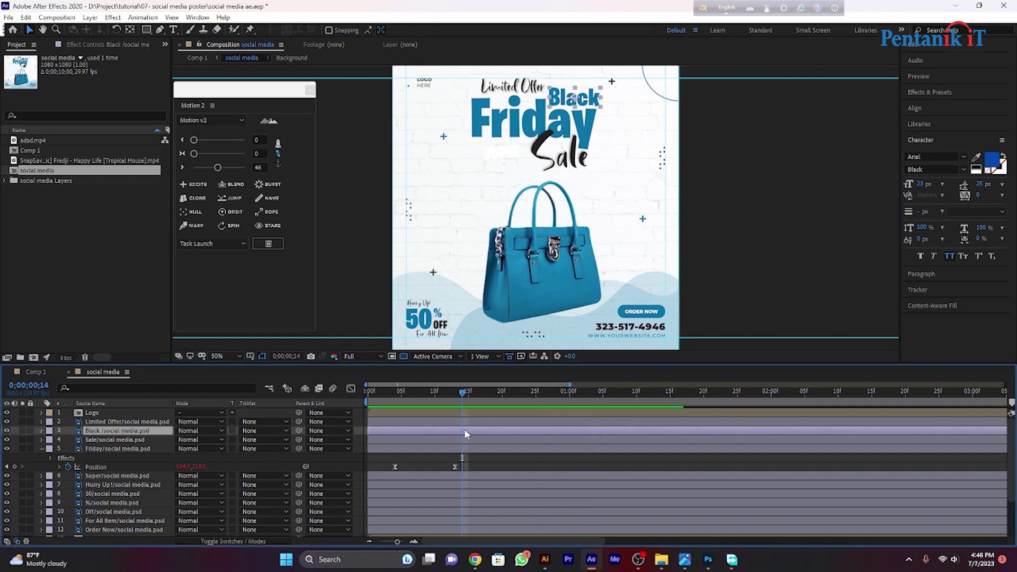
pyautogui.rightClick(464, 429)
pyautogui.click(502, 372)
pyautogui.click(532, 350)
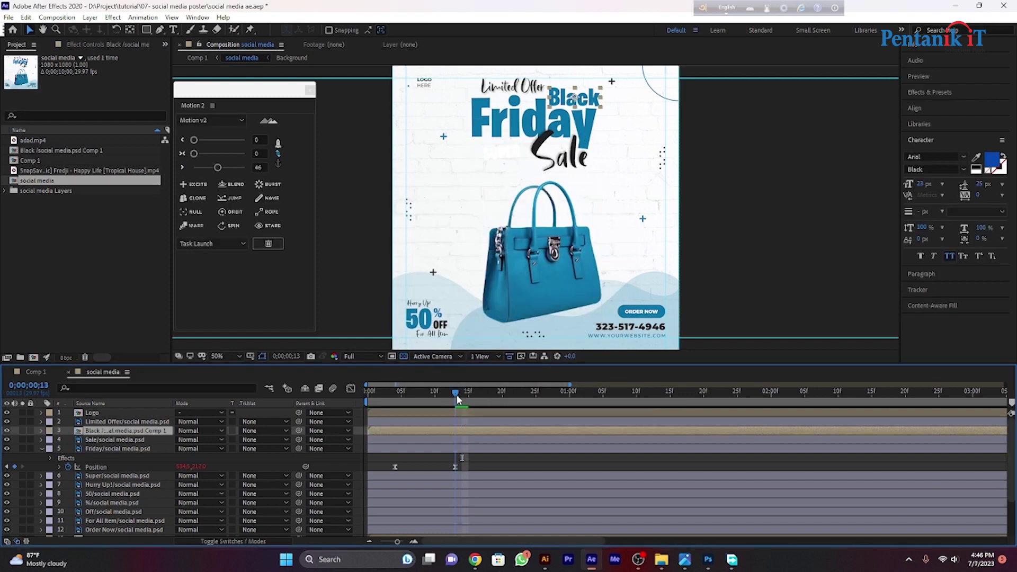
pyautogui.doubleClick(460, 430)
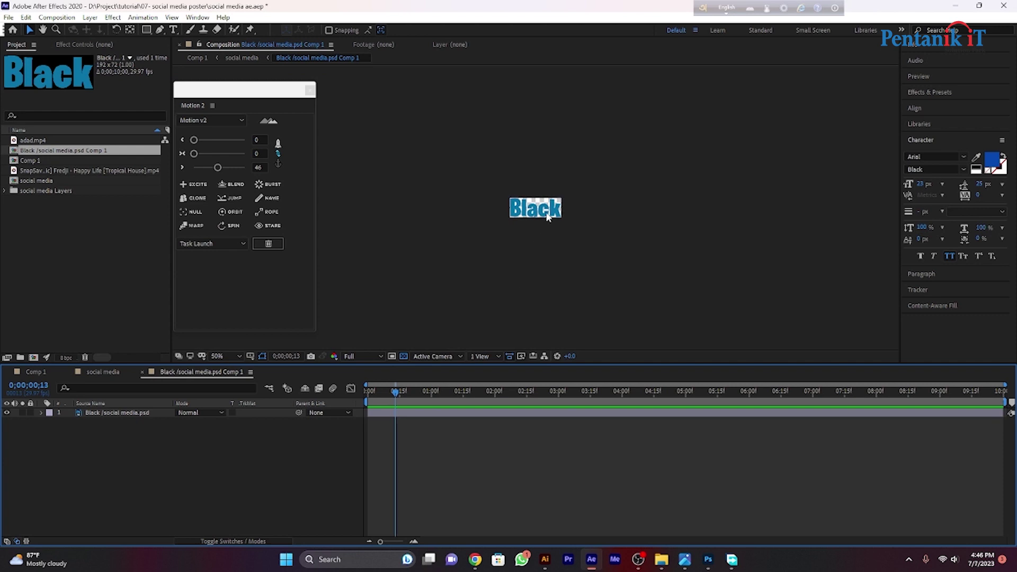
# Step: Keyframe the Black layer's Position, move that keyframe to about frame 23, and set its Y to 117 at frame 13
pyautogui.click(420, 422)
pyautogui.press('p')
pyautogui.click(68, 422)
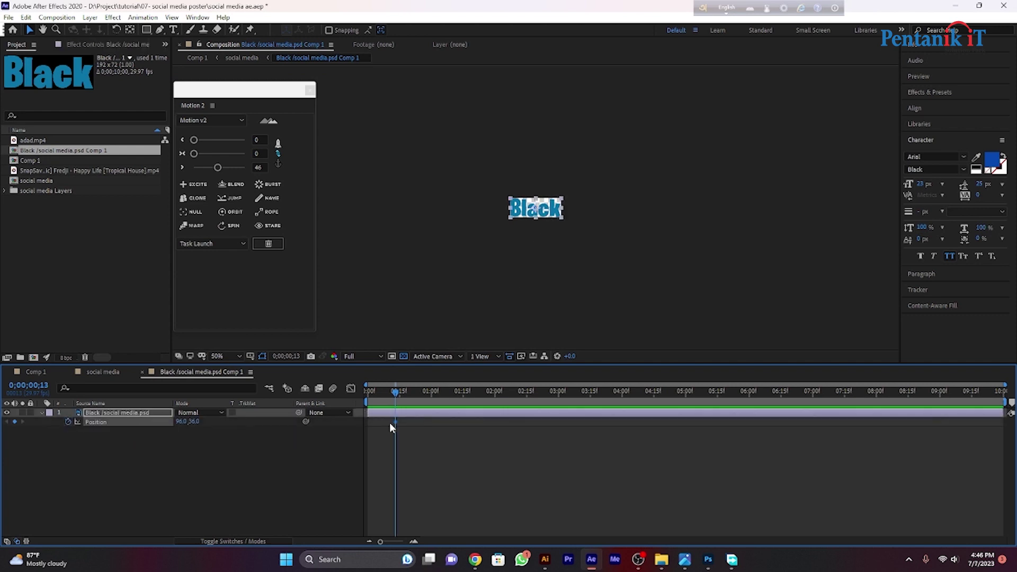
pyautogui.moveTo(395, 422); pyautogui.dragTo(417, 422)
pyautogui.moveTo(195, 423); pyautogui.dragTo(193, 466)
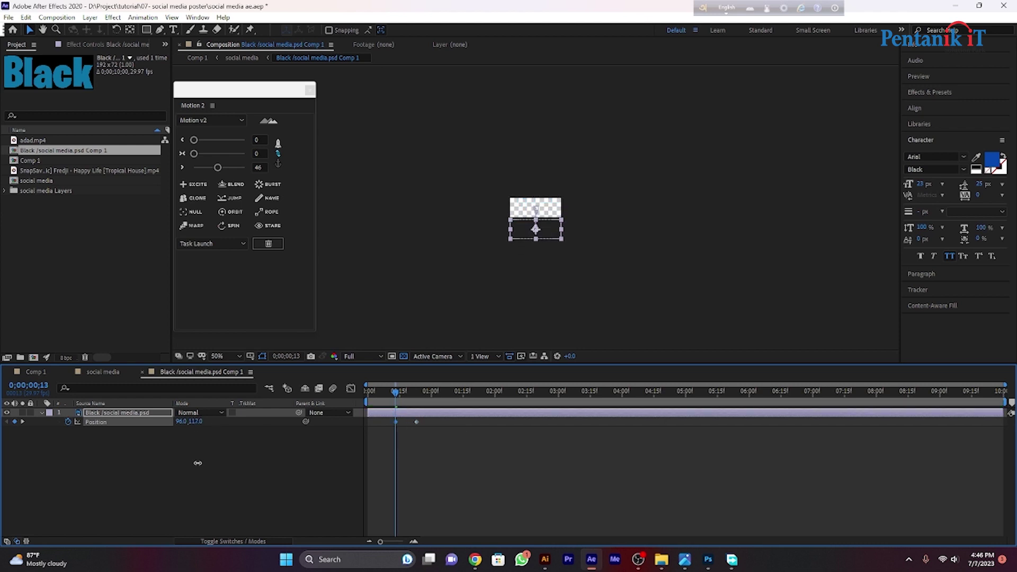
# Step: Apply Motion 2's Excite to the Black layer's Position keyframes with third easing value 65 and preview the rise
pyautogui.click(194, 183)
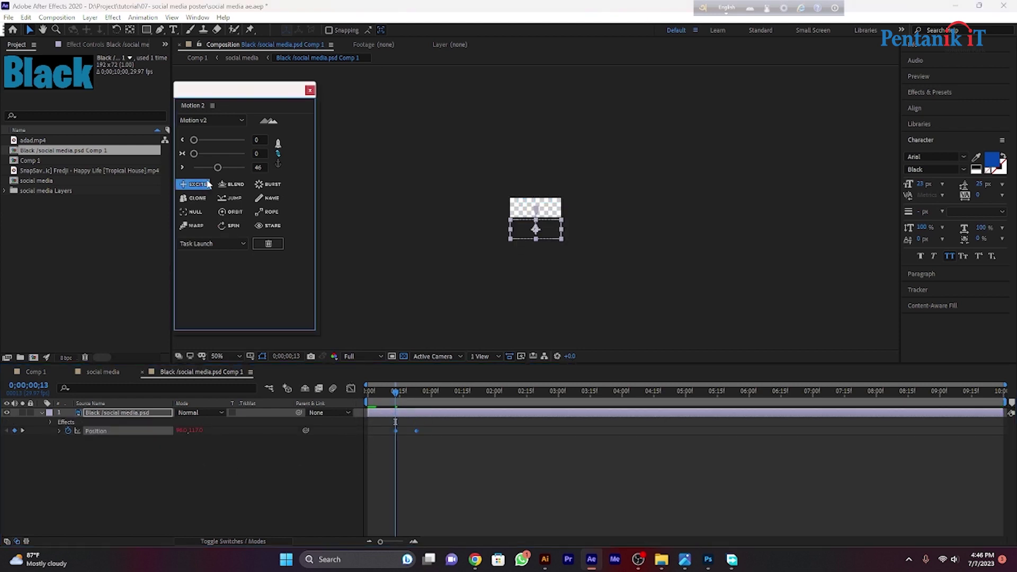
pyautogui.moveTo(217, 167); pyautogui.dragTo(228, 169)
pyautogui.click(424, 477)
pyautogui.press('space')
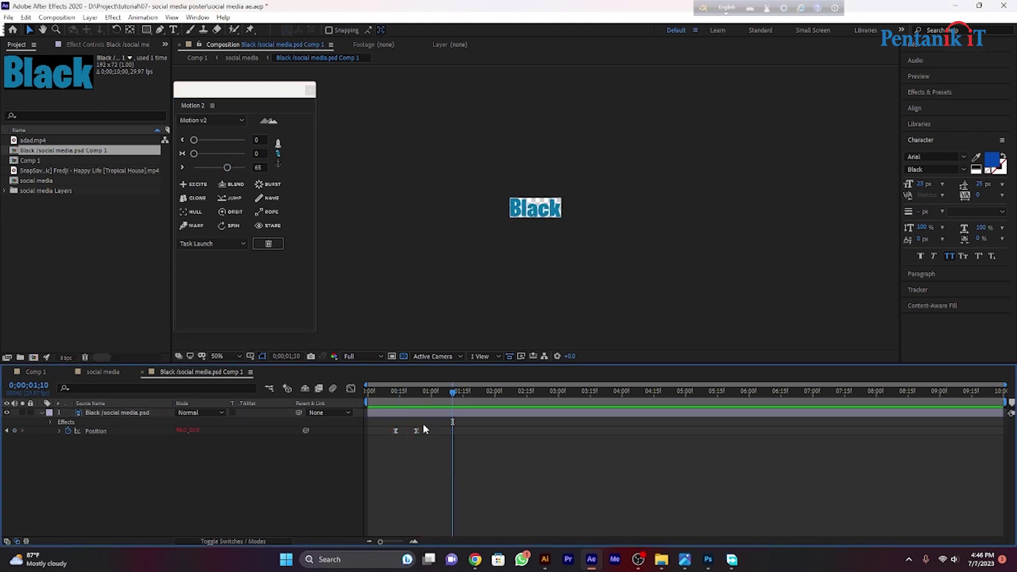
# Step: Move the Black layer's last Position keyframe to about frame 20, reapply Excite with third easing value 58, and preview from frame 12
pyautogui.moveTo(416, 430); pyautogui.dragTo(383, 422)
pyautogui.click(411, 450)
pyautogui.click(196, 186)
pyautogui.moveTo(227, 168); pyautogui.dragTo(223, 169)
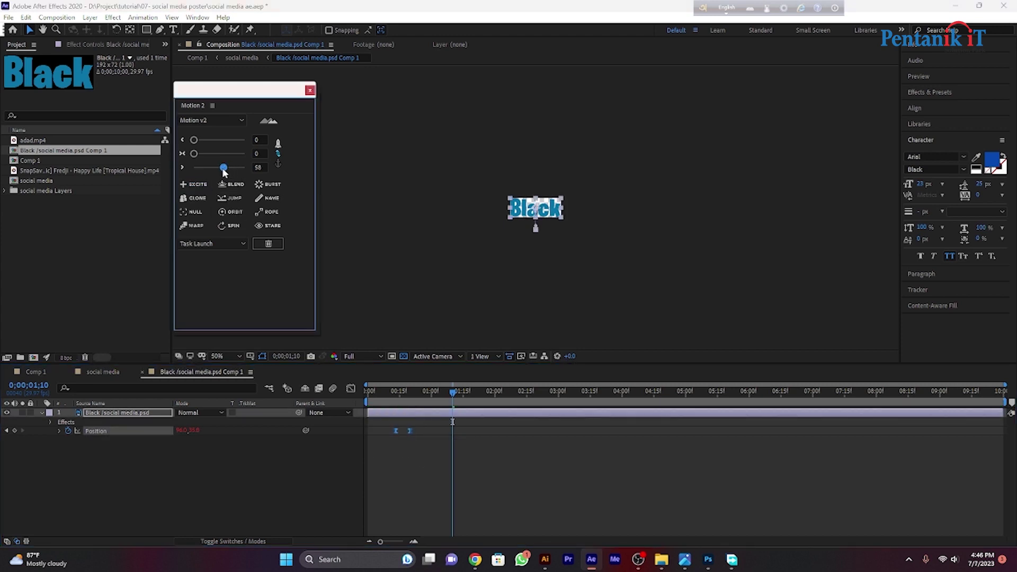
pyautogui.moveTo(455, 392); pyautogui.dragTo(394, 392)
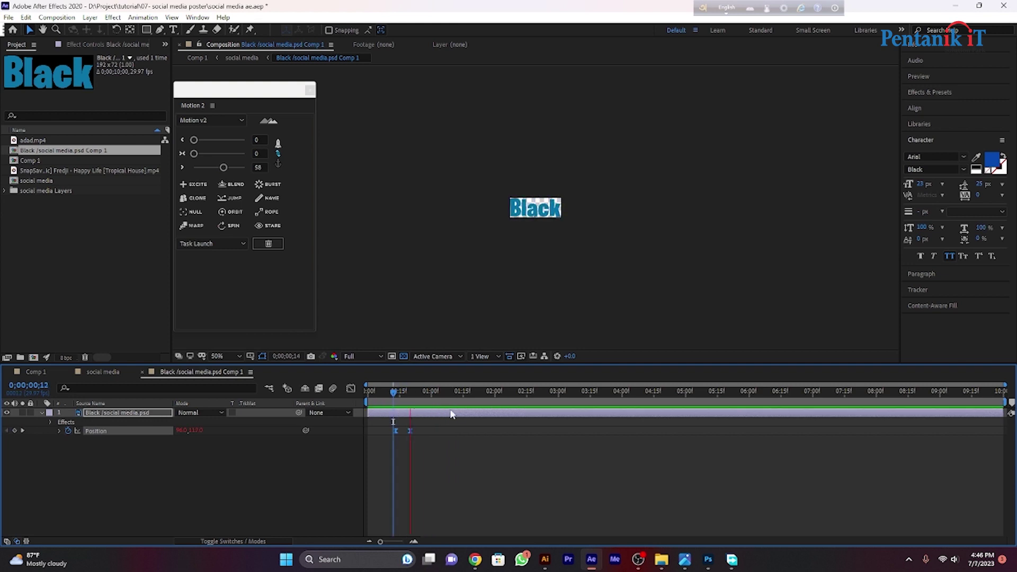
pyautogui.press('space')
# Step: Pre-compose the Sale layer of the social media composition at frame 13, leaving all attributes, and open the new composition
pyautogui.click(101, 373)
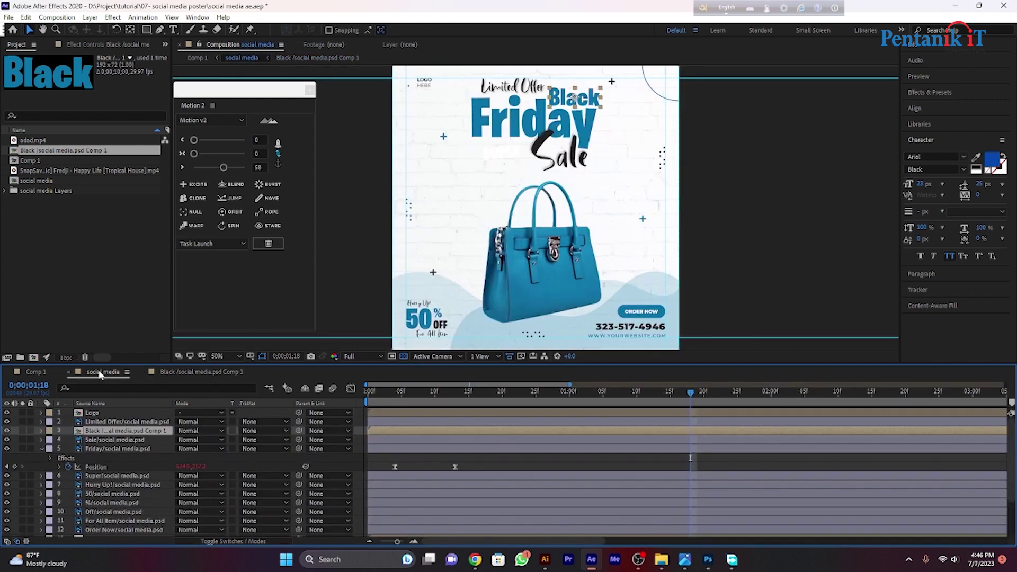
pyautogui.moveTo(695, 392); pyautogui.dragTo(455, 427)
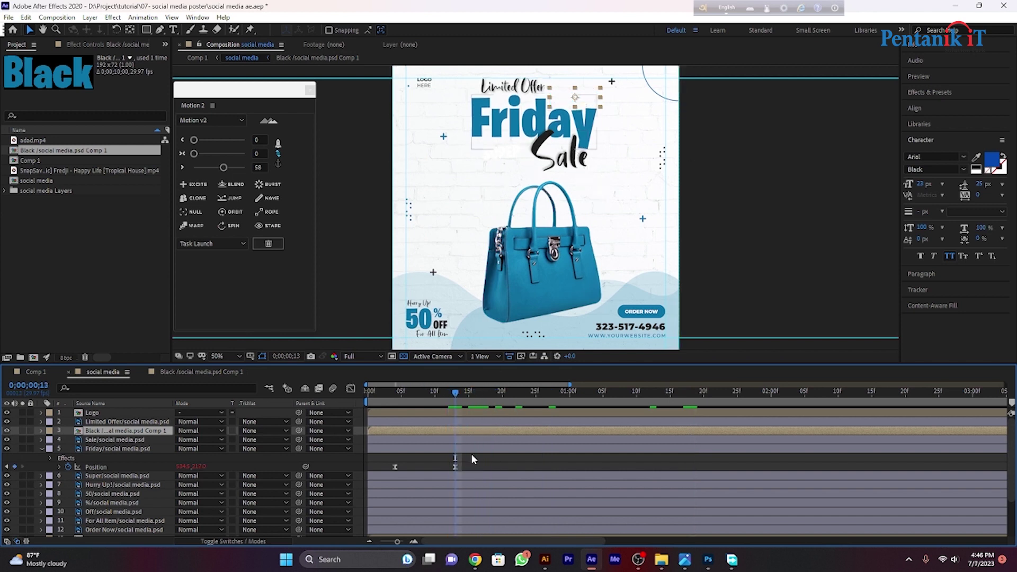
pyautogui.click(459, 440)
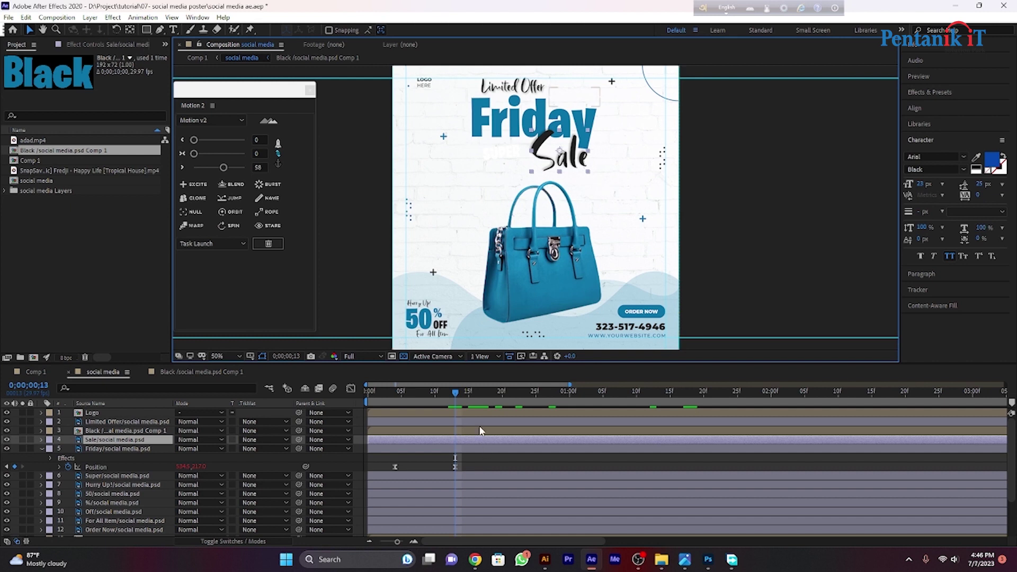
pyautogui.rightClick(459, 437)
pyautogui.click(516, 381)
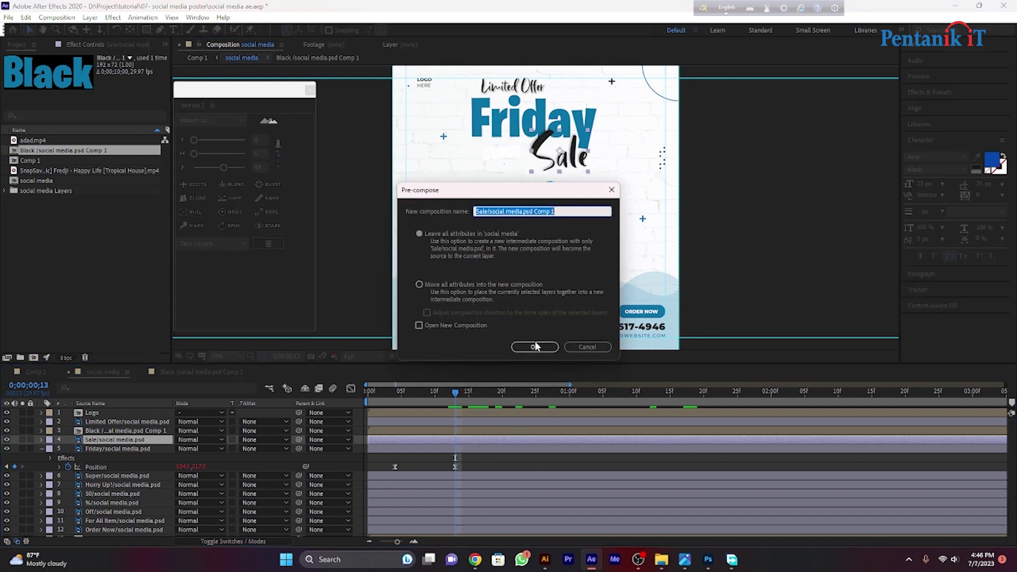
pyautogui.click(535, 347)
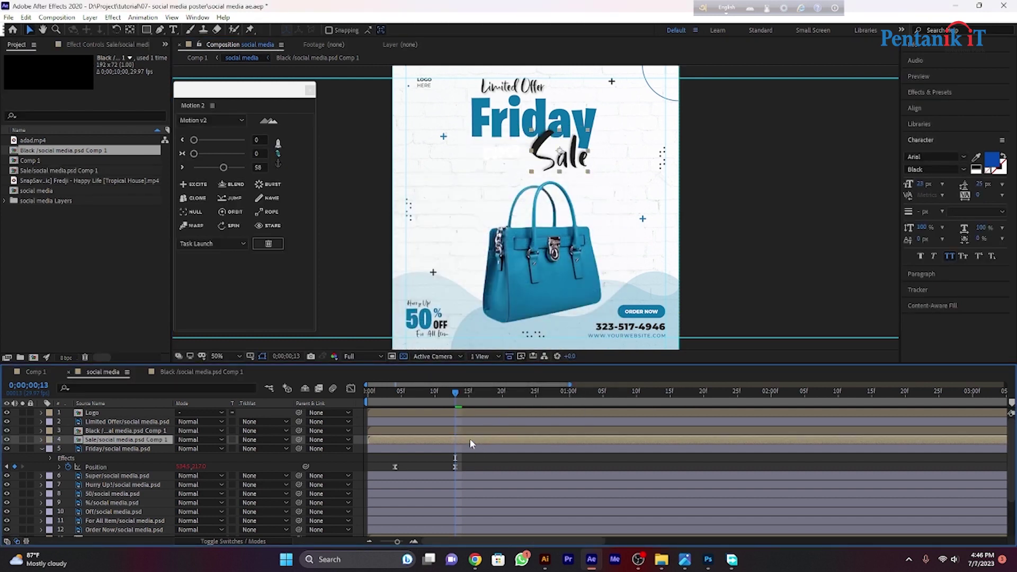
pyautogui.doubleClick(469, 440)
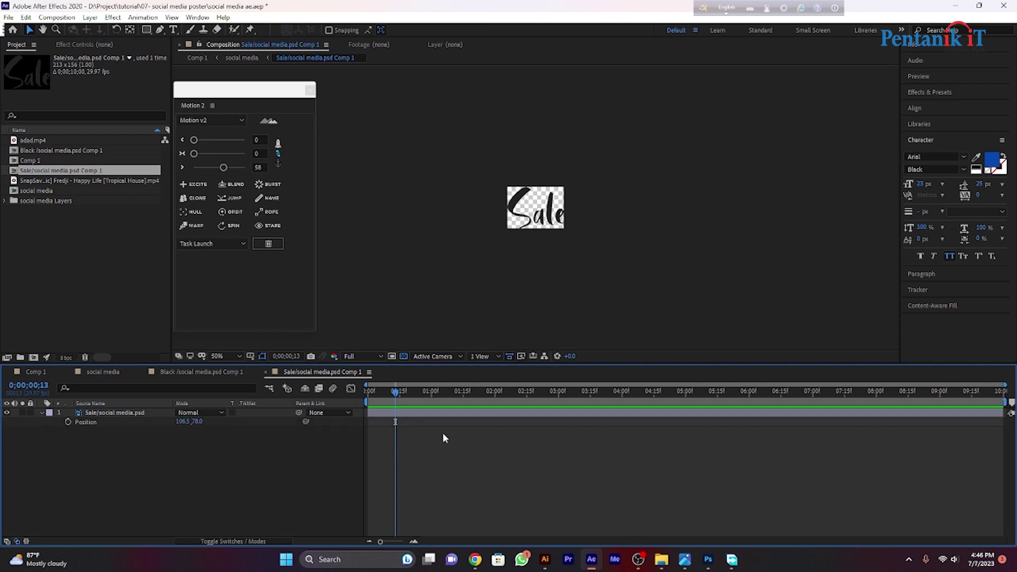
# Step: Keyframe the Sale layer's Position, move that keyframe to about frame 23, and set its X to -104.5 at frame 13
pyautogui.click(68, 421)
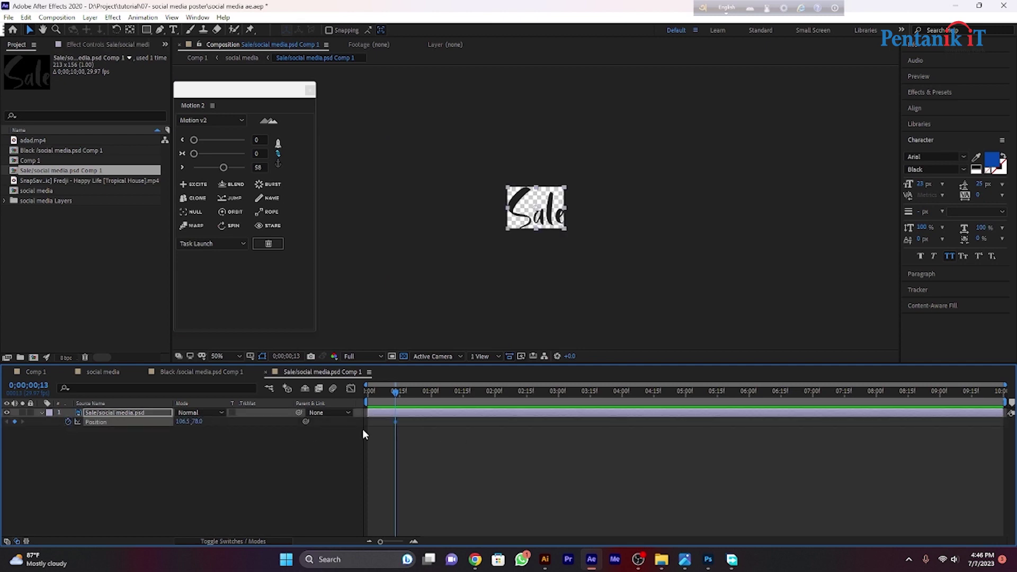
pyautogui.moveTo(395, 422); pyautogui.dragTo(416, 421)
pyautogui.moveTo(180, 423); pyautogui.dragTo(145, 422)
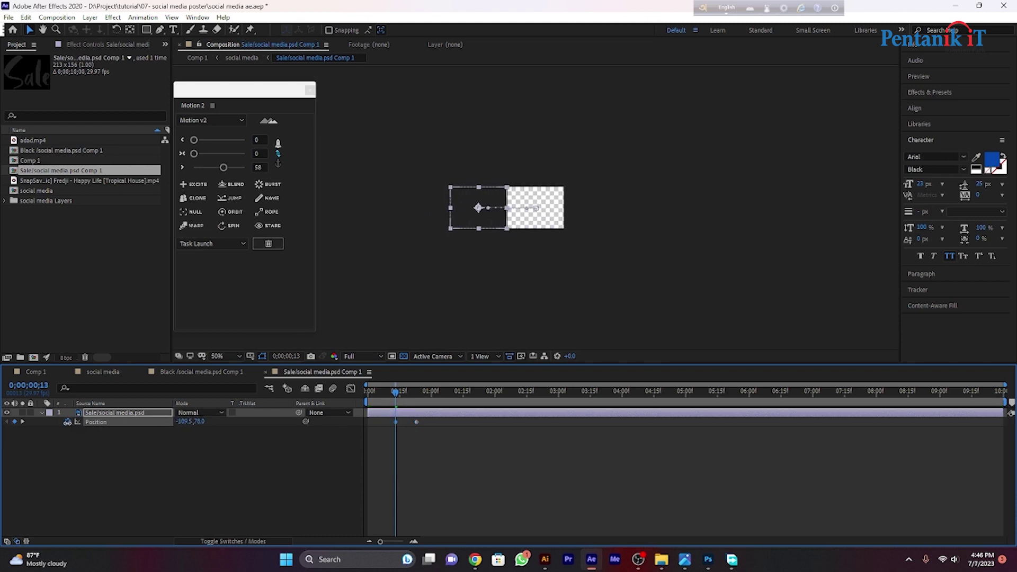
pyautogui.moveTo(66, 422); pyautogui.dragTo(69, 422)
# Step: Apply Motion 2's Excite to both Sale Position keyframes, set the third easing value to 65, and preview the slide-in
pyautogui.moveTo(439, 453); pyautogui.dragTo(341, 363)
pyautogui.click(194, 184)
pyautogui.moveTo(224, 167); pyautogui.dragTo(227, 167)
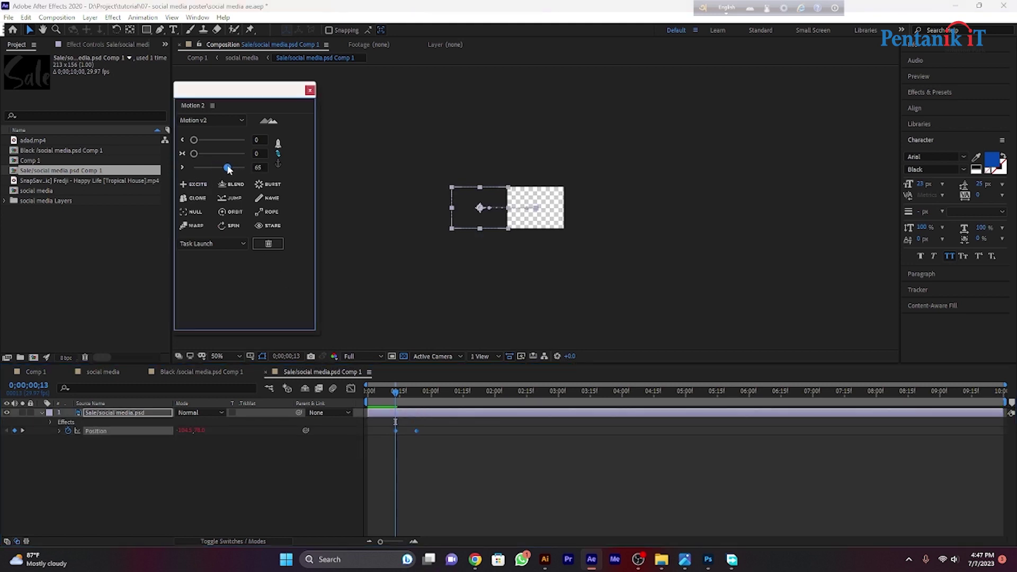
pyautogui.click(450, 497)
pyautogui.click(462, 397)
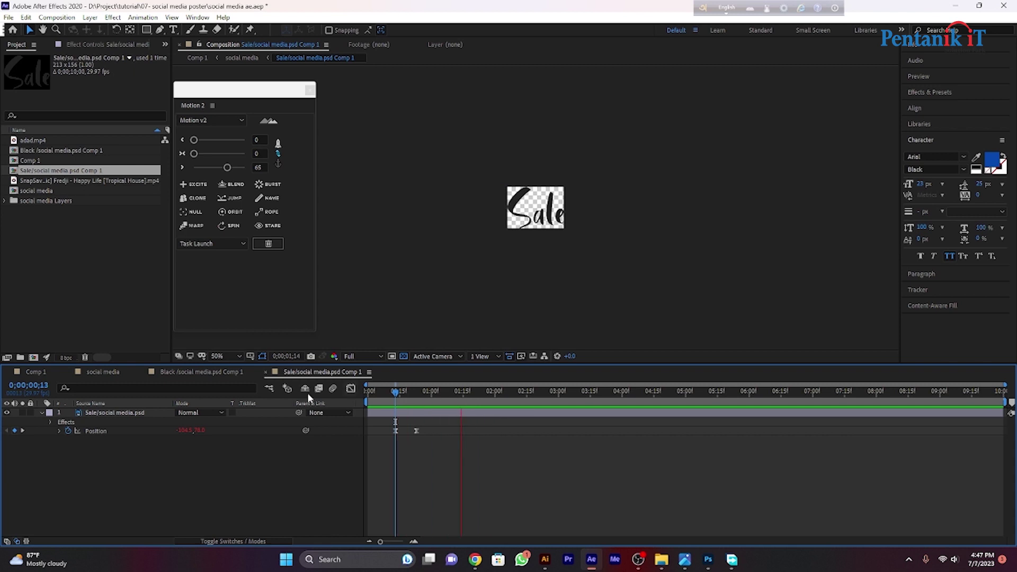
# Step: Play Comp 1 from the start to review the combined Black, Friday and Sale title animation
pyautogui.click(34, 371)
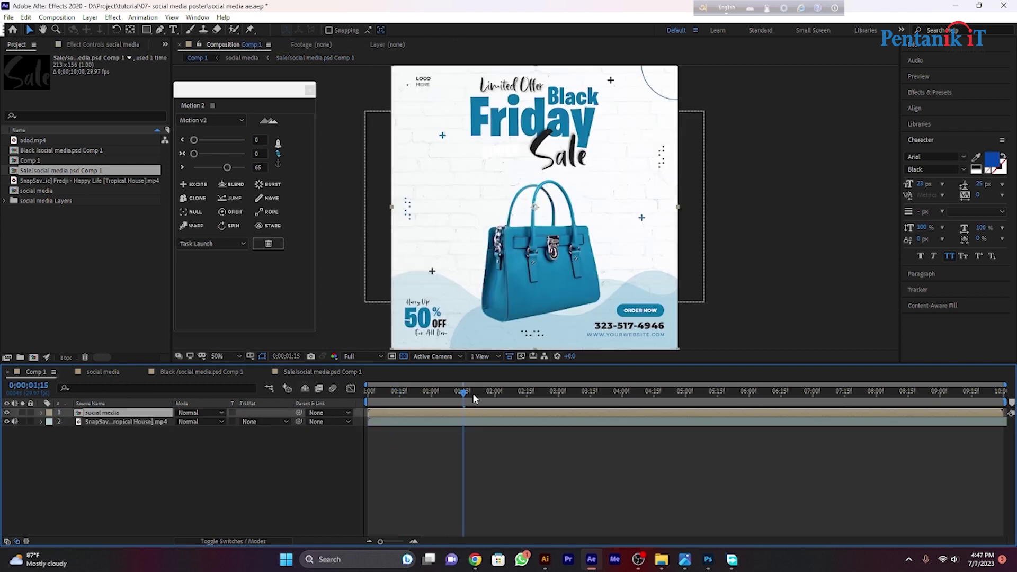
pyautogui.moveTo(461, 397); pyautogui.dragTo(379, 398)
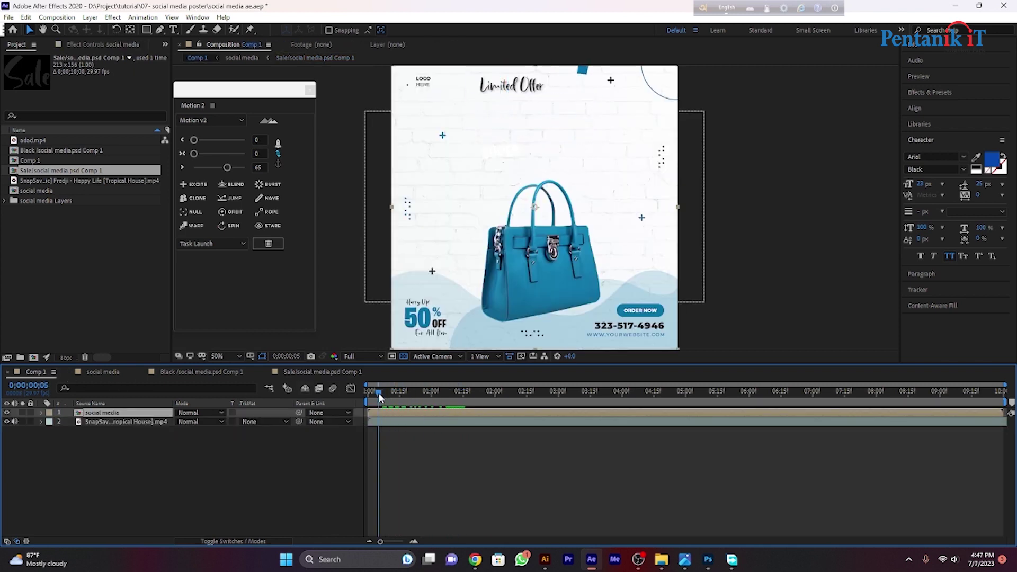
pyautogui.press('space')
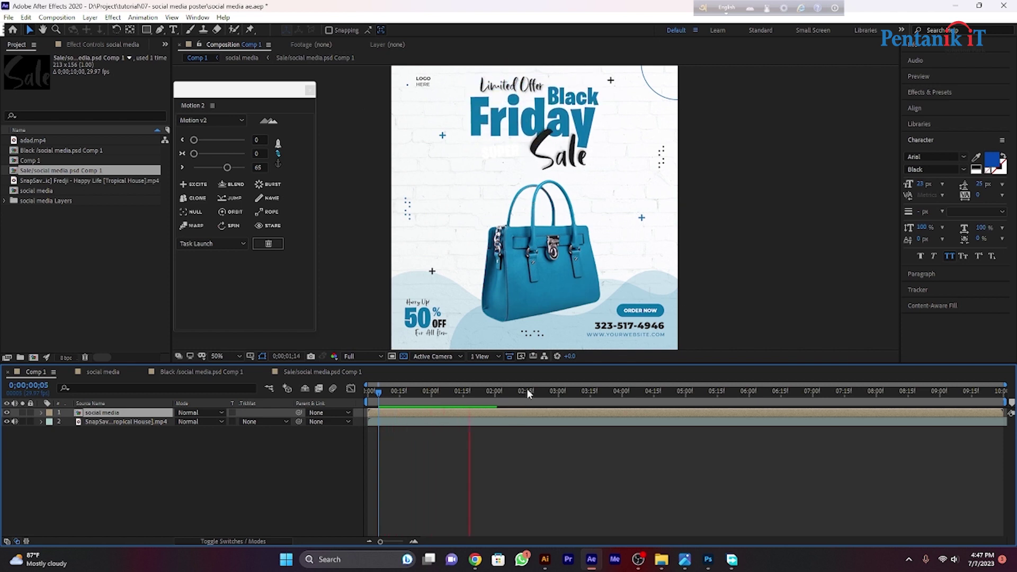
pyautogui.moveTo(493, 395); pyautogui.dragTo(368, 396)
pyautogui.press('space')
pyautogui.moveTo(447, 396); pyautogui.dragTo(417, 399)
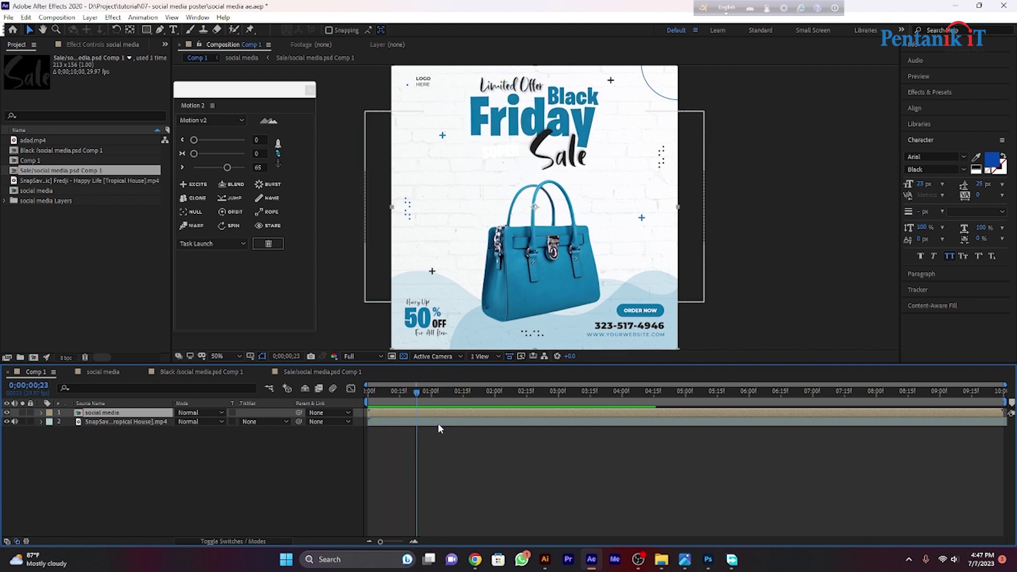
pyautogui.moveTo(416, 397); pyautogui.dragTo(350, 395)
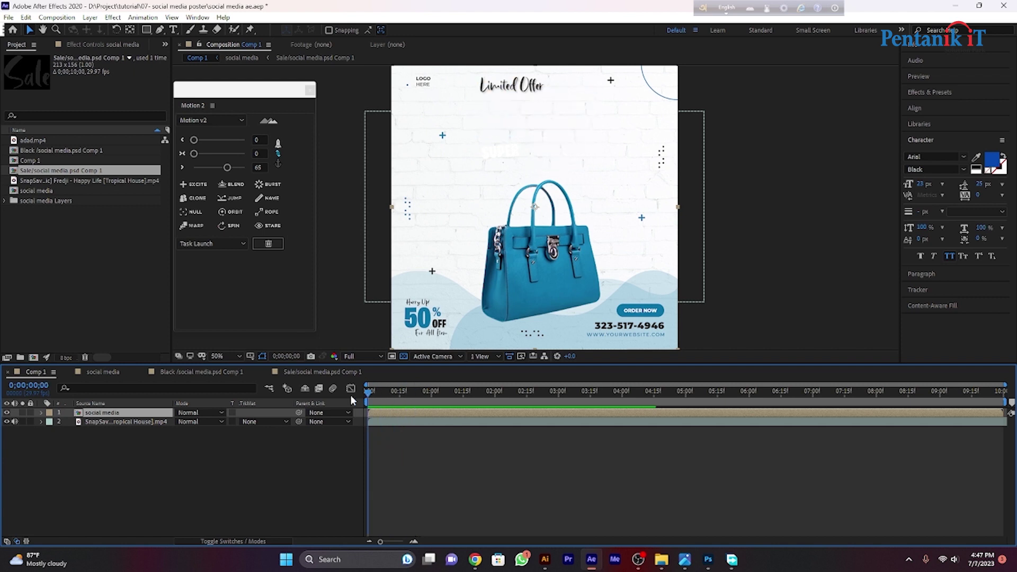
pyautogui.press('space')
pyautogui.press('space')
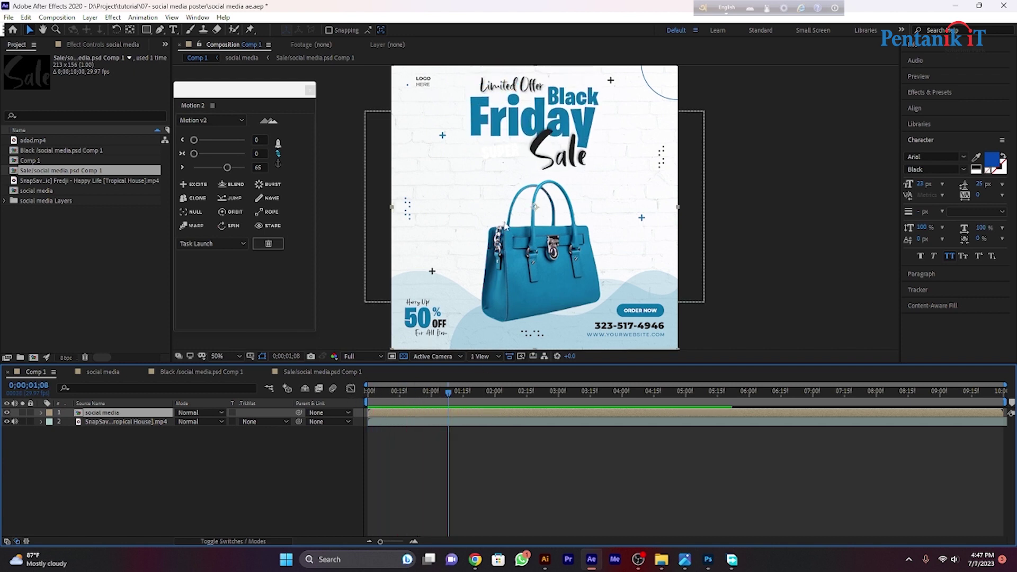
# Step: In the social media composition, keyframe the Limited Offer layer's Scale at 0;00;01;08 and set it to 0% at 0;00;01;06
pyautogui.doubleClick(464, 412)
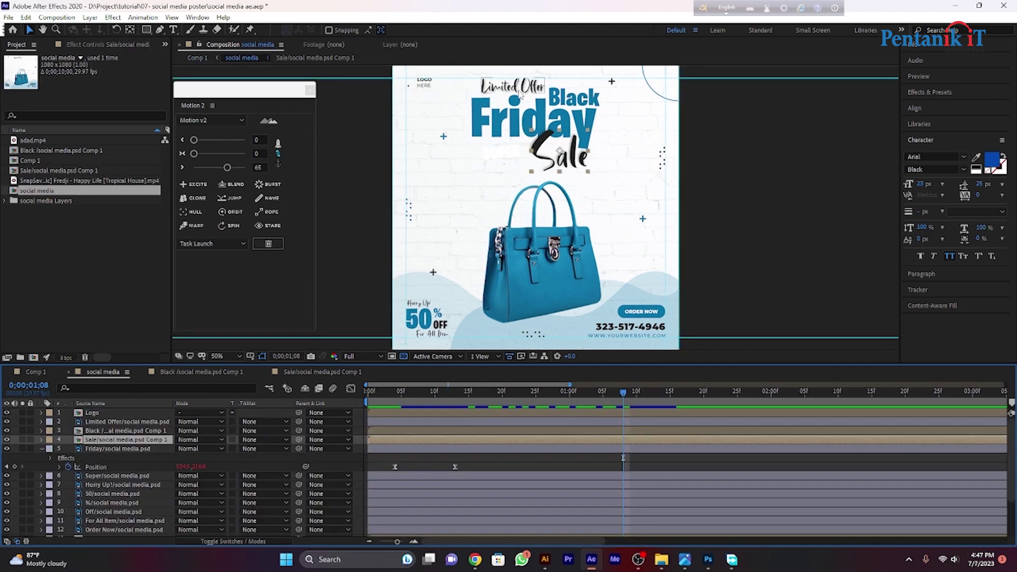
pyautogui.click(520, 96)
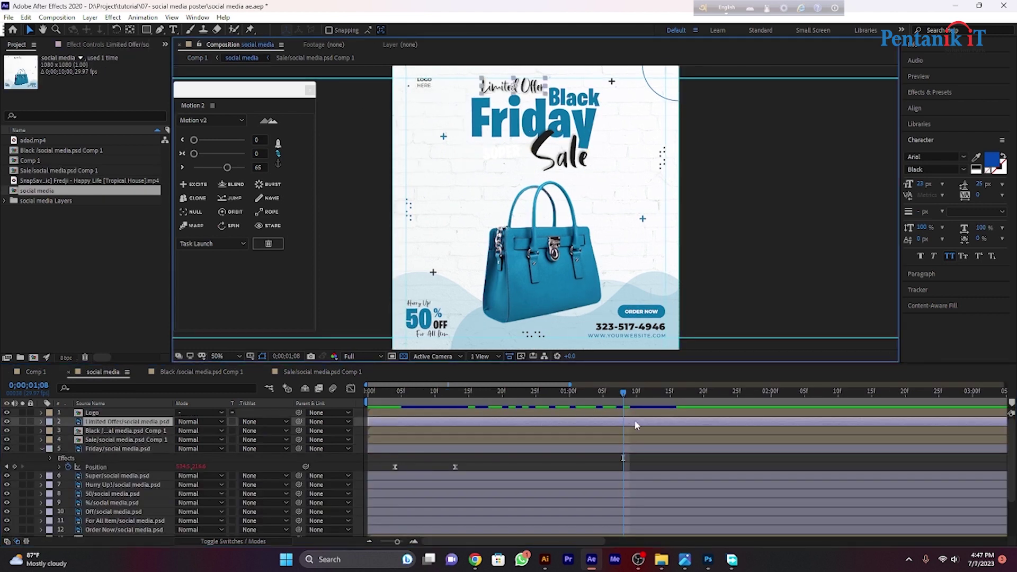
pyautogui.press('s')
pyautogui.hotkey('alt', 'shift', 's')
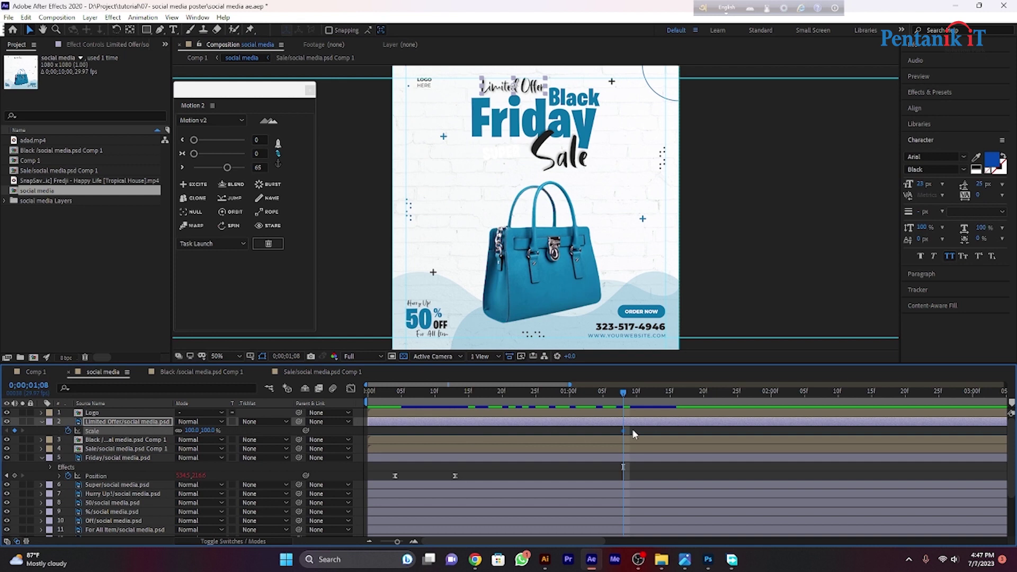
pyautogui.moveTo(621, 402); pyautogui.dragTo(610, 396)
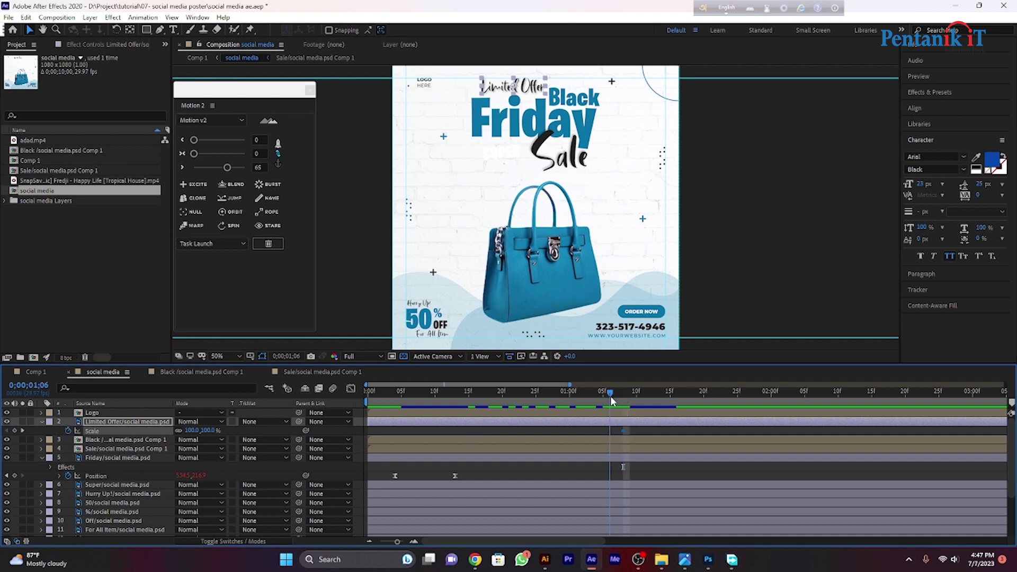
pyautogui.click(193, 430)
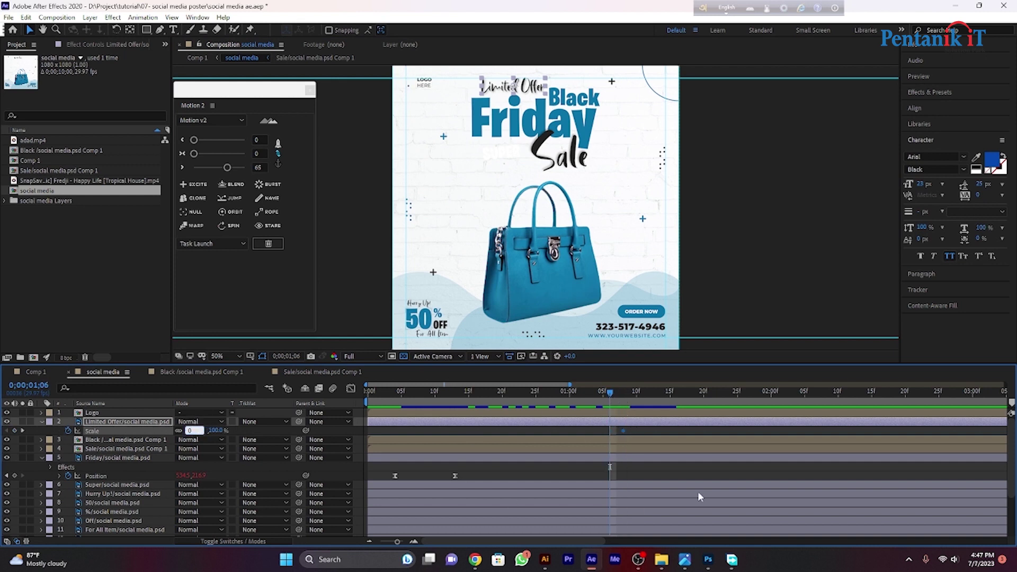
pyautogui.write('0')
pyautogui.press('Return')
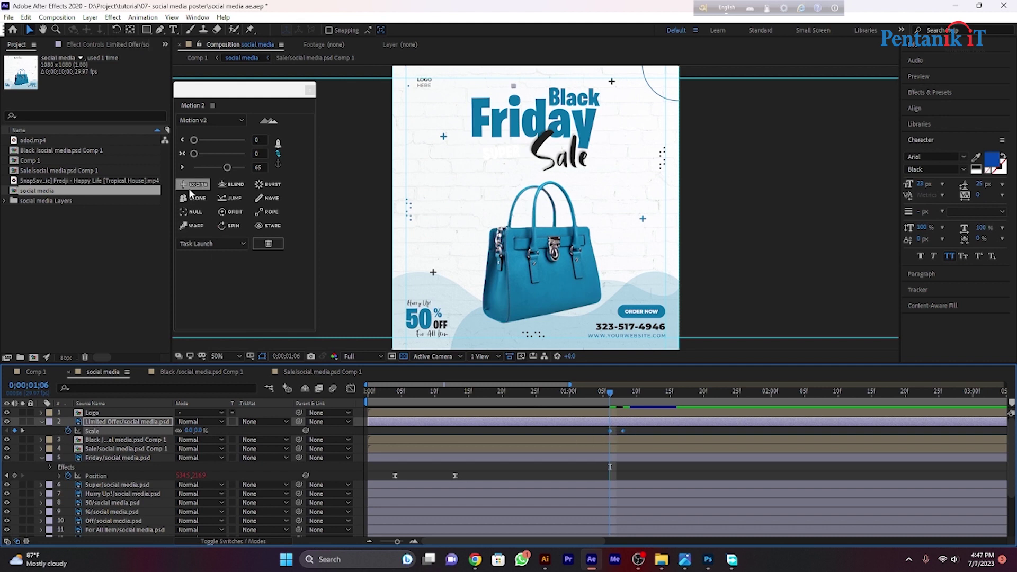
# Step: Apply Motion 2's Excite to the Limited Offer Scale keyframes, set the third easing value to 51, move the last keyframe slightly later, and preview
pyautogui.click(190, 189)
pyautogui.moveTo(228, 168); pyautogui.dragTo(220, 168)
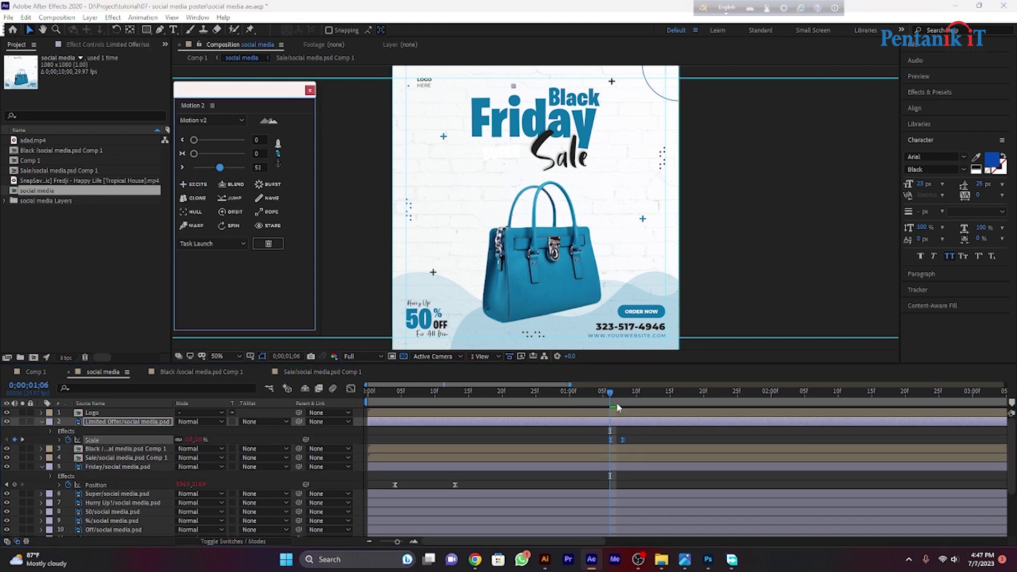
pyautogui.click(628, 439)
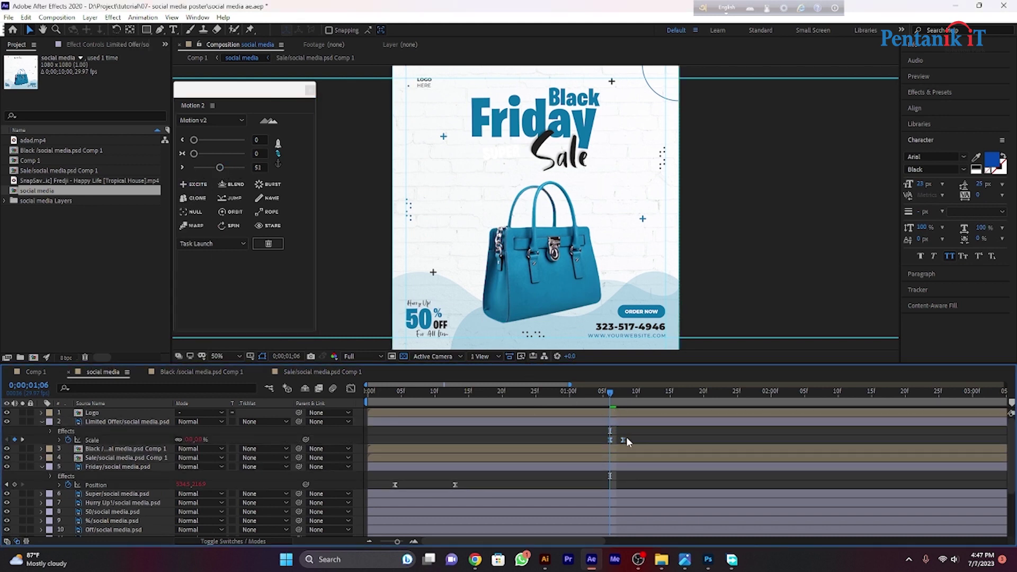
pyautogui.click(604, 410)
pyautogui.press('space')
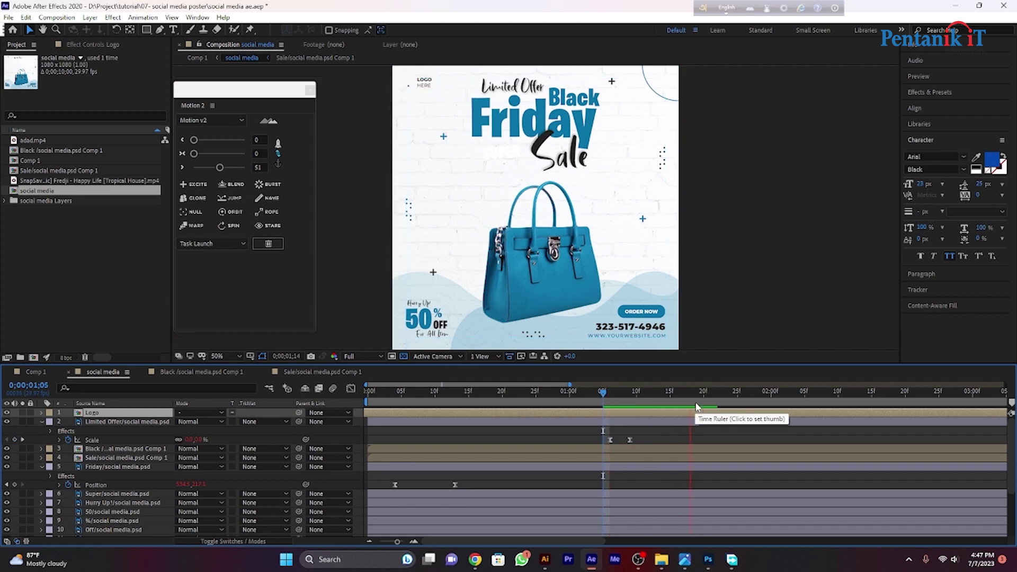
# Step: Move the Limited Offer layer's last Scale keyframe to about 0;00;01;10 and replay the pop-in
pyautogui.click(655, 443)
pyautogui.moveTo(634, 440); pyautogui.dragTo(636, 441)
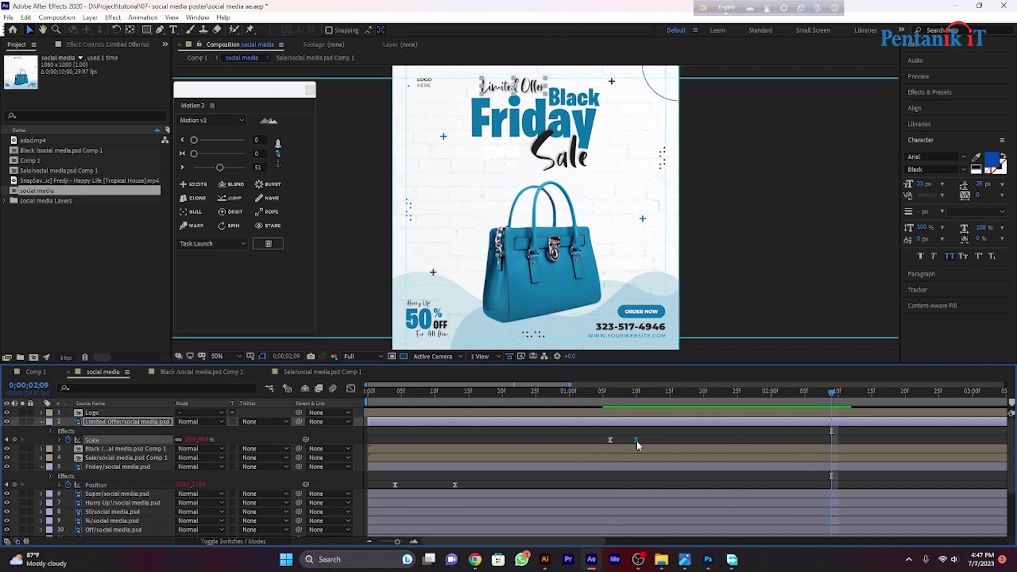
pyautogui.press('space')
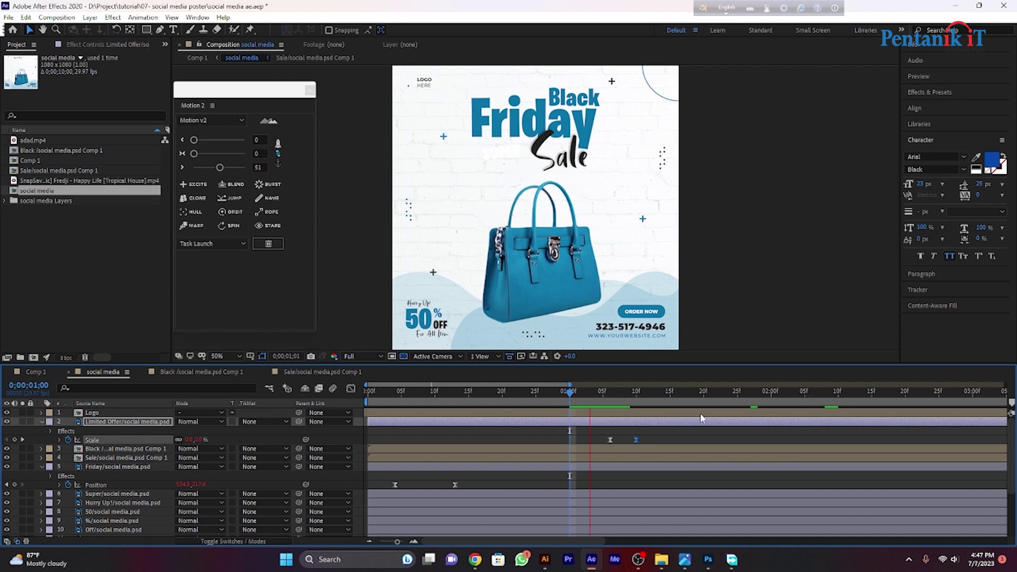
pyautogui.press('space')
# Step: Shift the Limited Offer layer about 10 frames earlier, extend its end to the composition's end, and preview from the start
pyautogui.moveTo(760, 394); pyautogui.dragTo(535, 409)
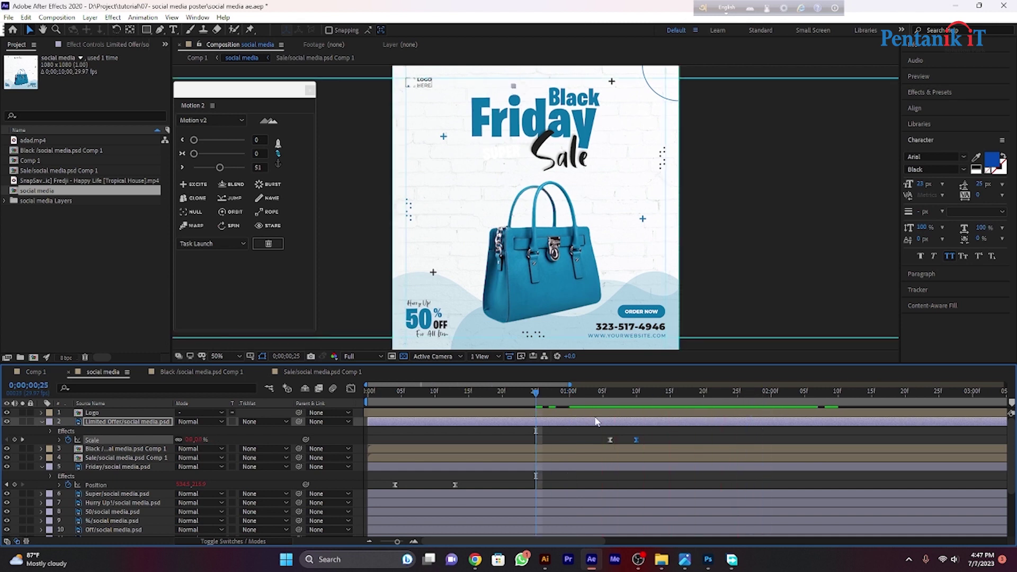
pyautogui.moveTo(609, 422); pyautogui.dragTo(543, 422)
pyautogui.press('space')
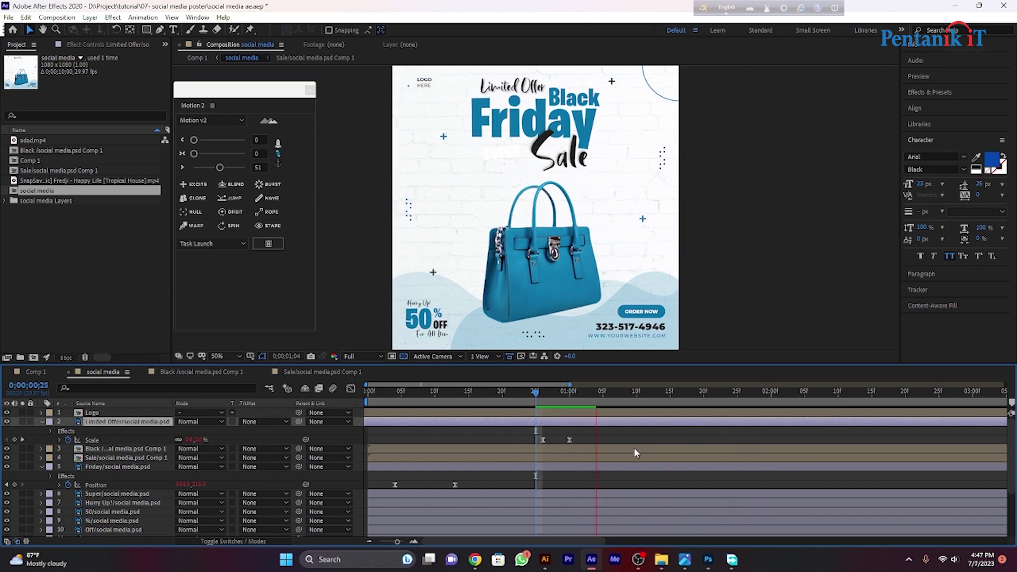
pyautogui.moveTo(398, 544); pyautogui.dragTo(381, 543)
pyautogui.moveTo(996, 424); pyautogui.dragTo(1007, 423)
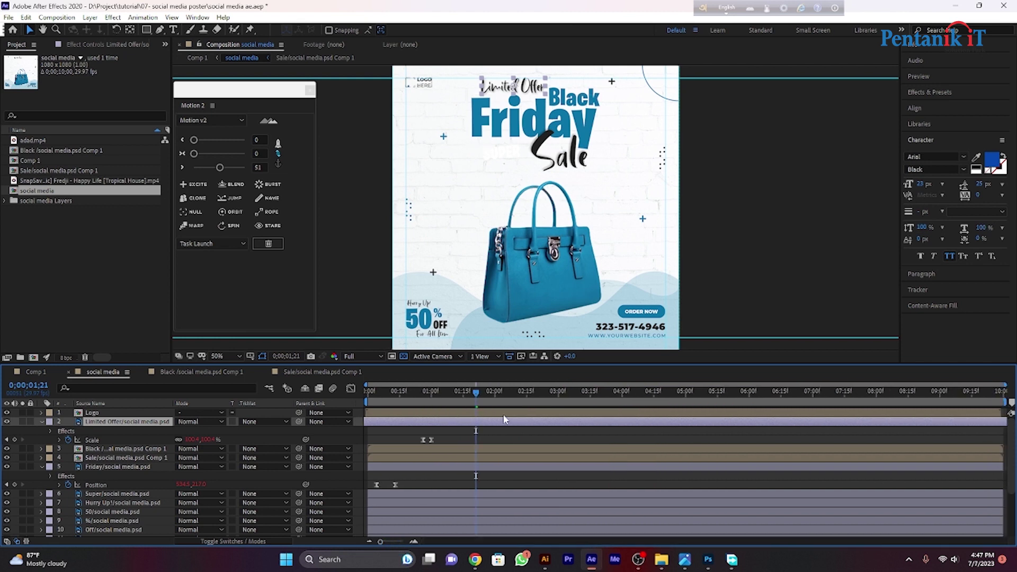
pyautogui.moveTo(476, 392); pyautogui.dragTo(348, 398)
pyautogui.press('space')
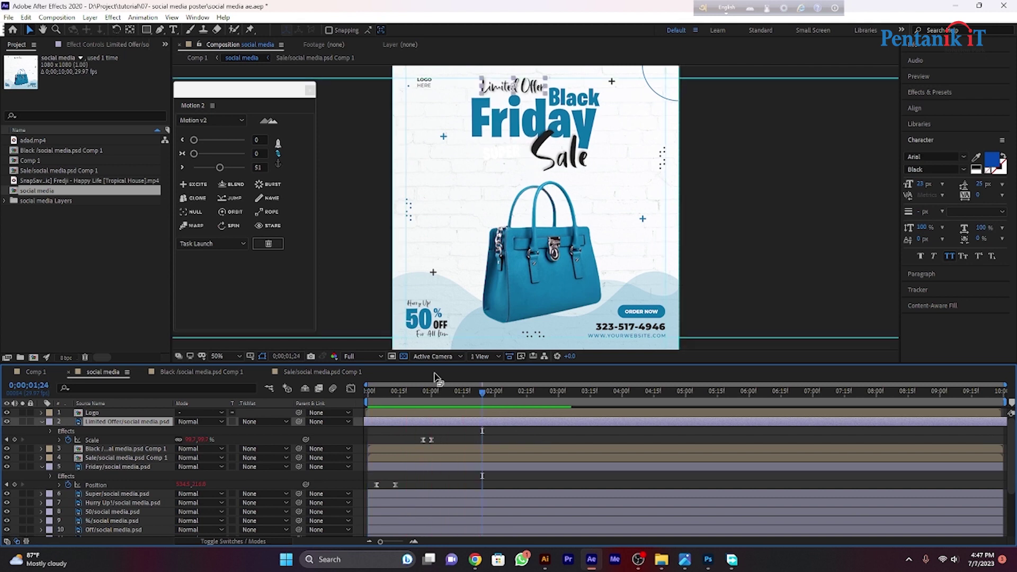
# Step: Replay the title animation with the Logo layer selected, and inspect the Icon and Logo Here layers inside the Logo composition
pyautogui.click(430, 89)
pyautogui.moveTo(478, 405); pyautogui.dragTo(362, 415)
pyautogui.press('space')
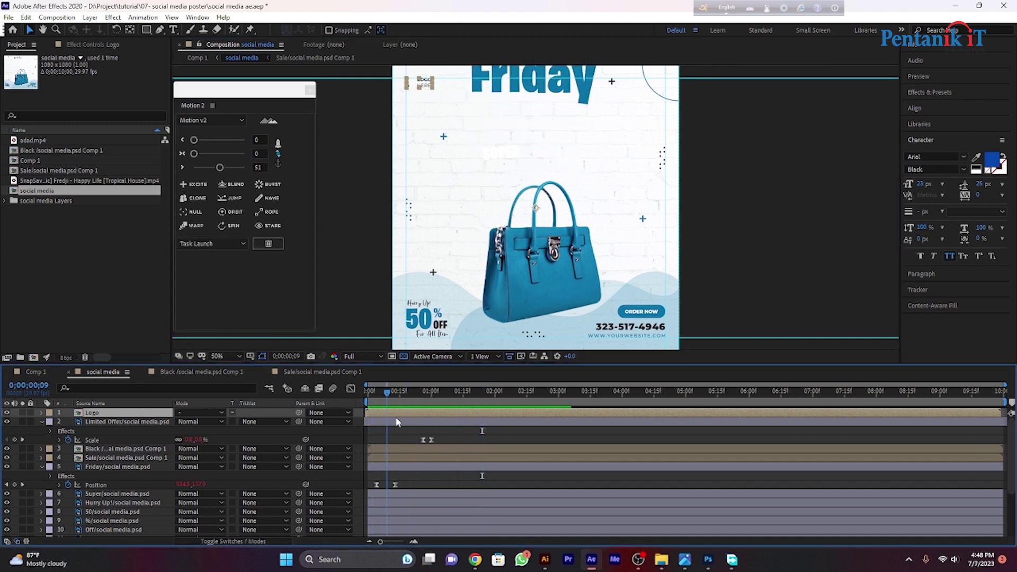
pyautogui.doubleClick(429, 411)
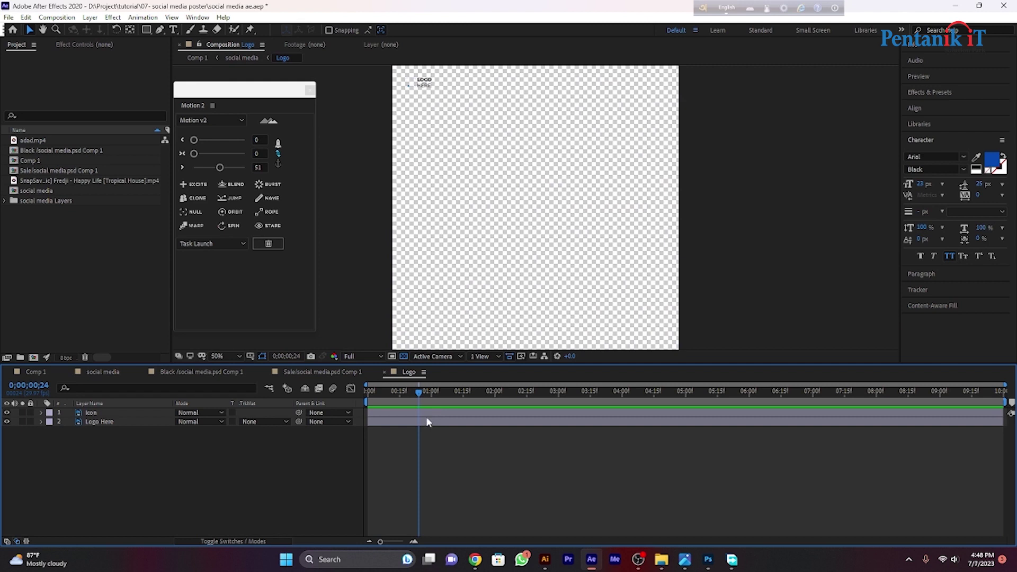
pyautogui.click(426, 414)
pyautogui.click(427, 421)
pyautogui.click(453, 447)
pyautogui.click(99, 372)
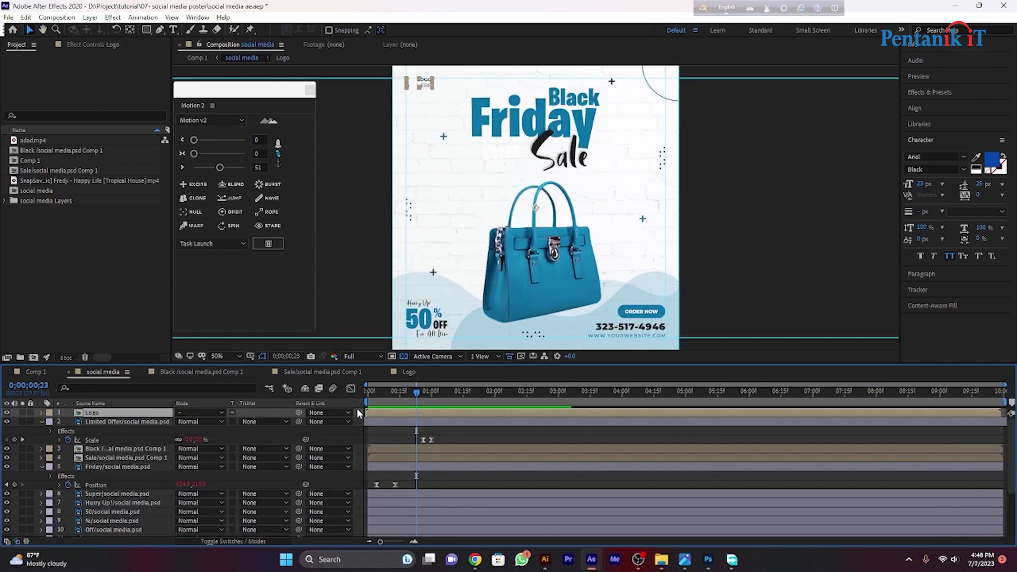
# Step: Keyframe the Logo layer's Position at frame 23, set its Y to 442 at frame 18, and preview the drop-in
pyautogui.press('p')
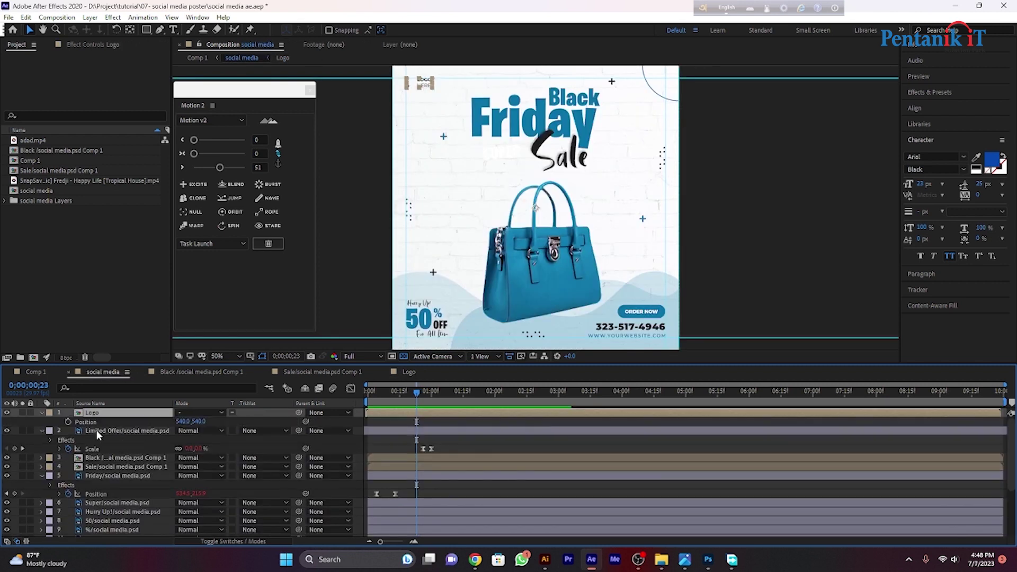
pyautogui.click(68, 422)
pyautogui.press('pageup')
pyautogui.press('pageup')
pyautogui.press('pageup')
pyautogui.press('pageup')
pyautogui.press('pageup')
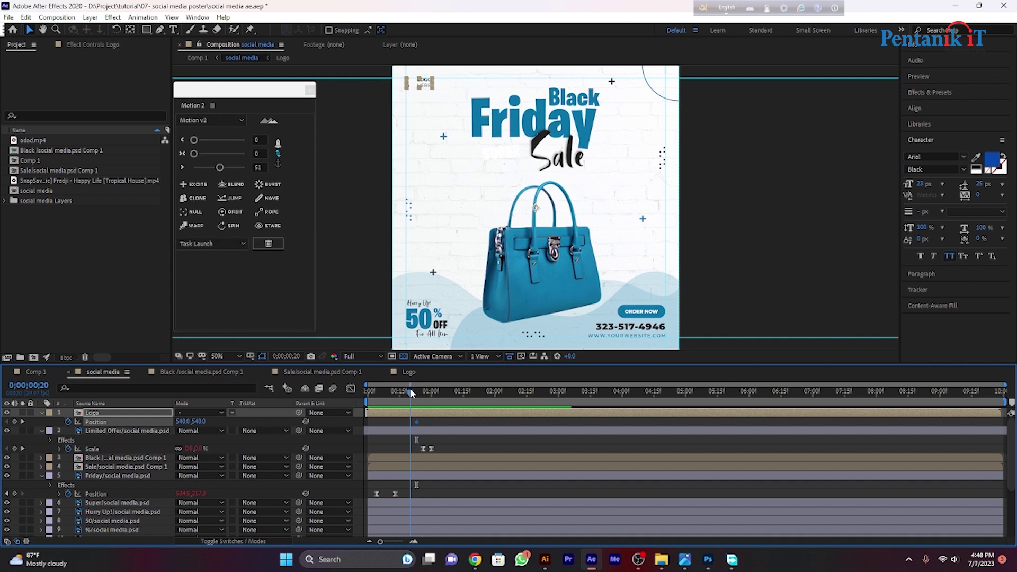
pyautogui.moveTo(199, 421); pyautogui.dragTo(202, 371)
pyautogui.press('space')
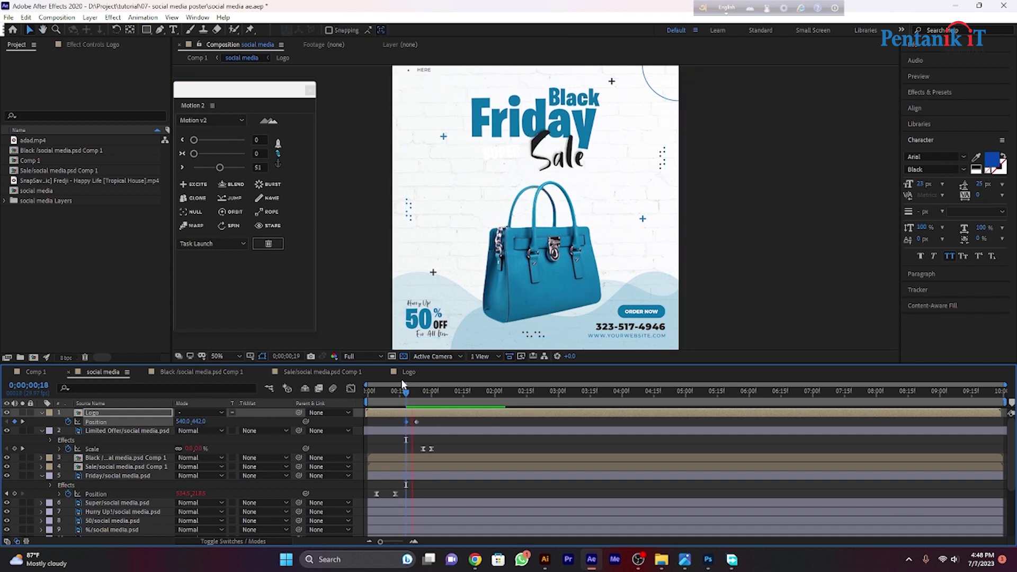
# Step: Move the last Logo Position keyframe to about frame 27, apply Motion 2's Excite to both with a third easing value of 46, and preview
pyautogui.press('space')
pyautogui.moveTo(416, 422); pyautogui.dragTo(434, 426)
pyautogui.click(378, 424)
pyautogui.click(193, 186)
pyautogui.click(218, 168)
pyautogui.moveTo(459, 390); pyautogui.dragTo(399, 391)
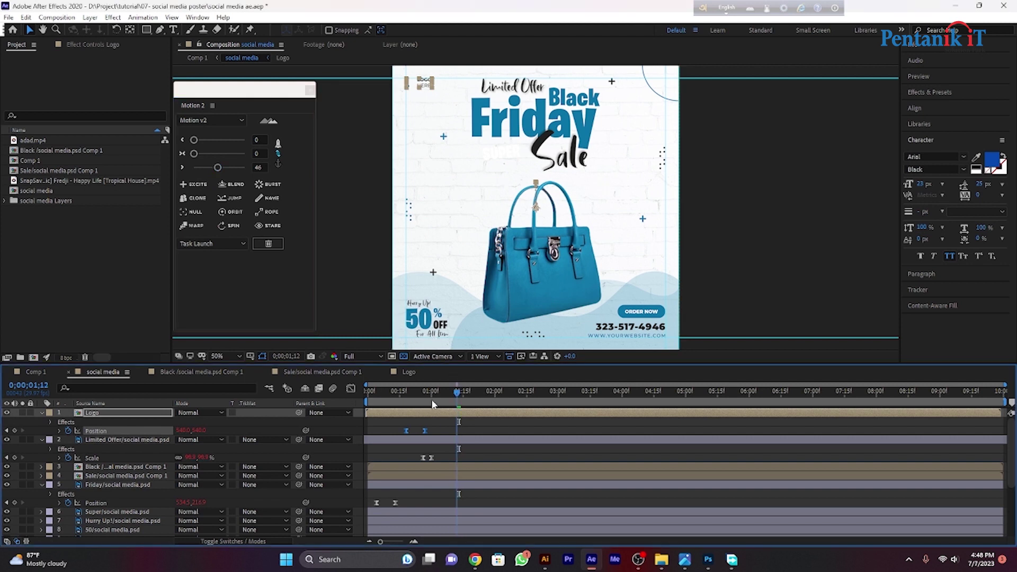
pyautogui.press('space')
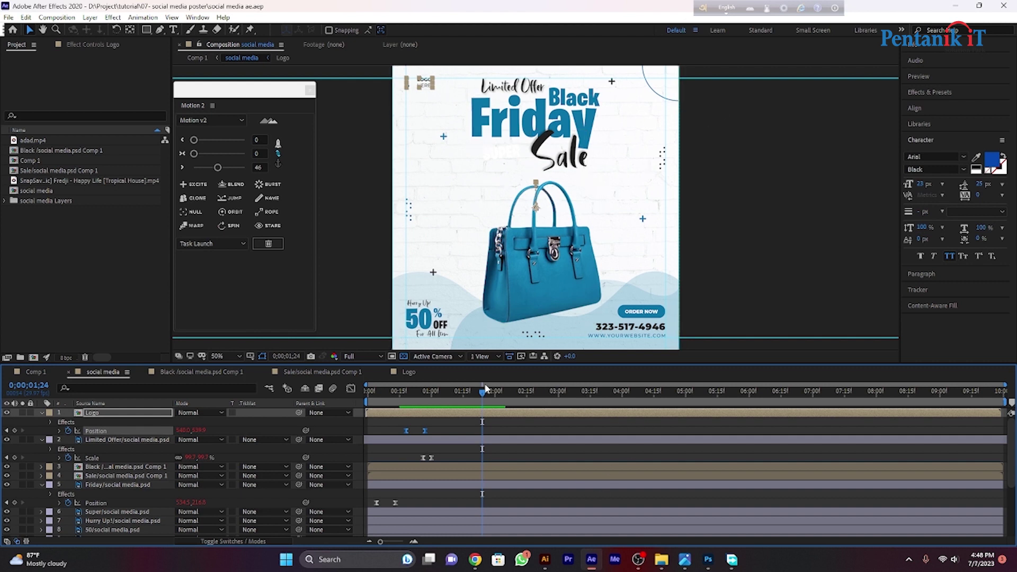
pyautogui.moveTo(483, 392); pyautogui.dragTo(396, 450)
pyautogui.press('space')
# Step: Keyframe the handbag image layer's Position at frame 15, move it off the canvas to 1294, 490 at frame 6, and preview
pyautogui.click(558, 274)
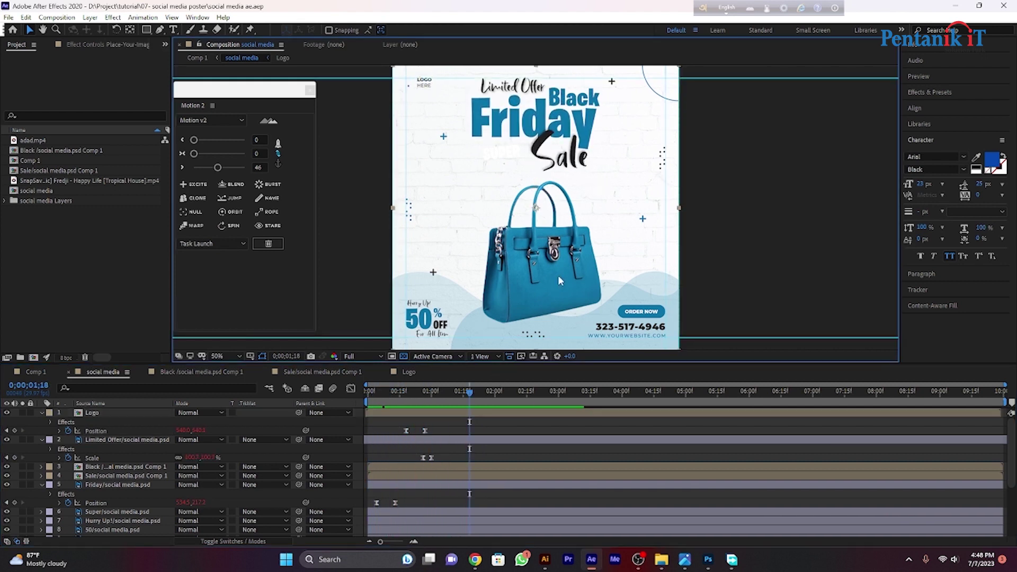
pyautogui.scroll(-4, 523, 466)
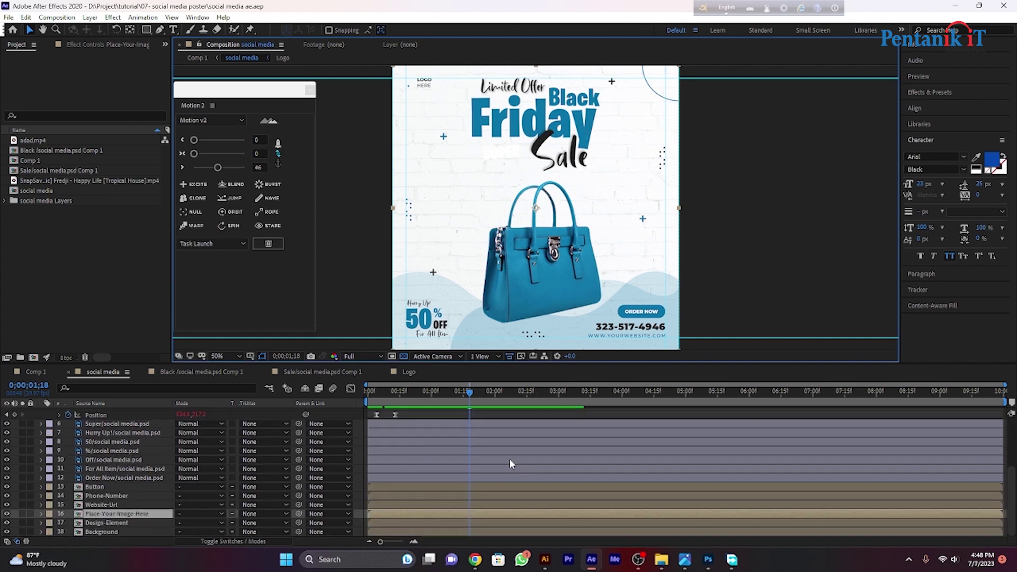
pyautogui.moveTo(468, 391); pyautogui.dragTo(401, 451)
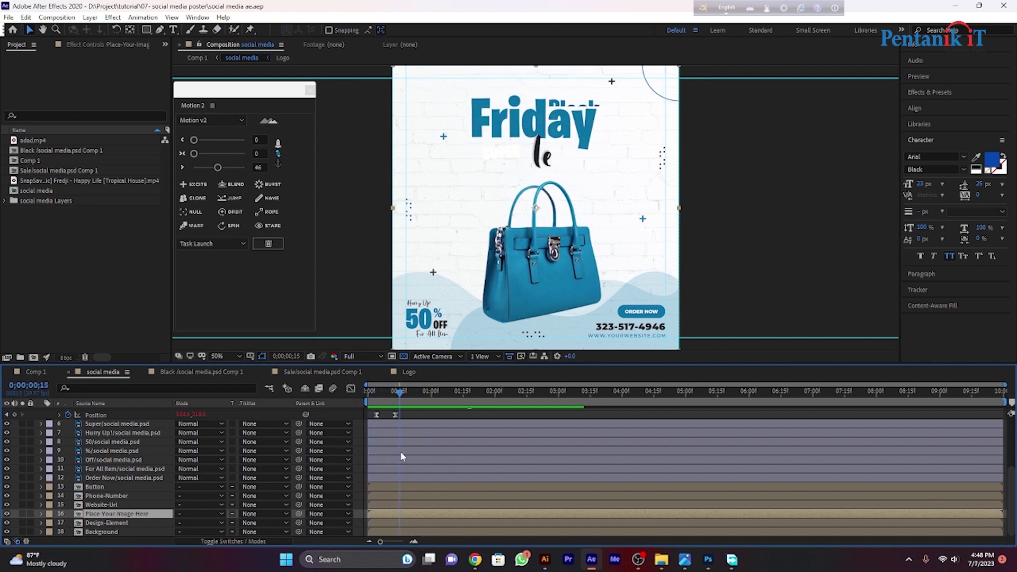
pyautogui.scroll(3, 374, 453)
pyautogui.scroll(-3, 373, 459)
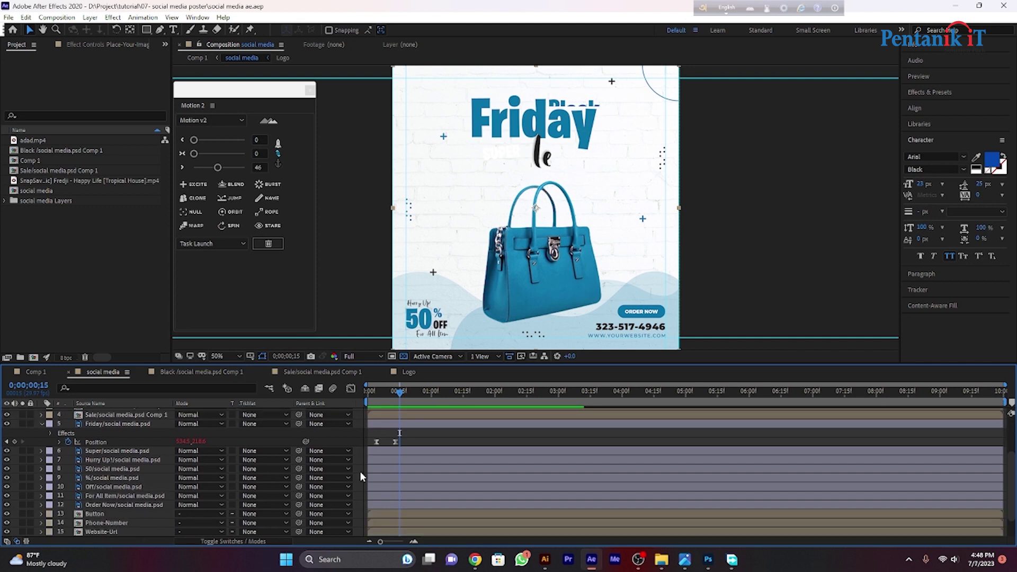
pyautogui.scroll(-2, 428, 478)
pyautogui.click(406, 515)
pyautogui.press('p')
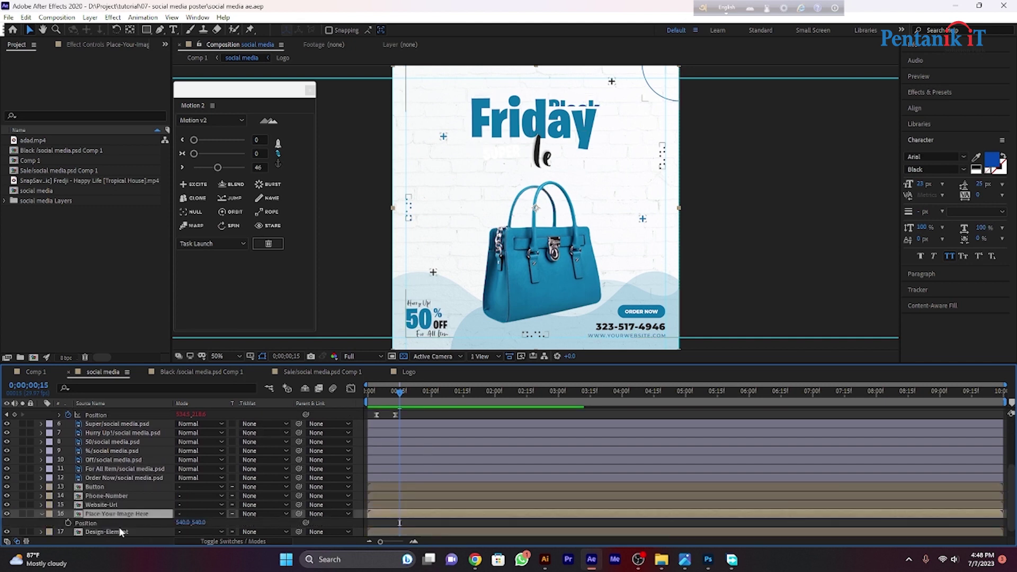
pyautogui.click(68, 522)
pyautogui.moveTo(392, 398); pyautogui.dragTo(379, 398)
pyautogui.moveTo(560, 275); pyautogui.dragTo(752, 261)
pyautogui.press('space')
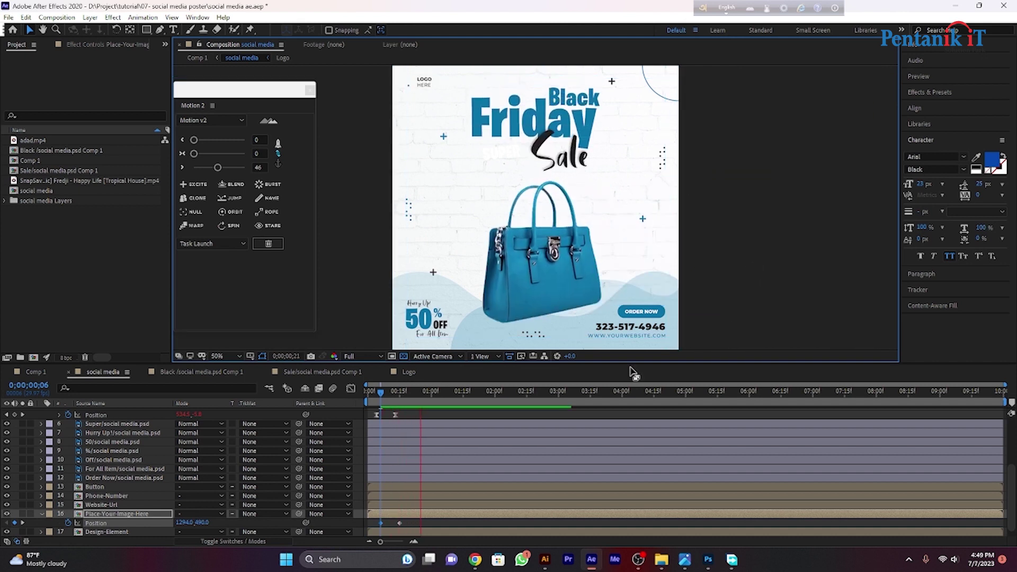
# Step: Apply Motion 2's Excite to both handbag Position keyframes, set the third easing value to 63, and preview from the start
pyautogui.moveTo(364, 525); pyautogui.dragTo(364, 526)
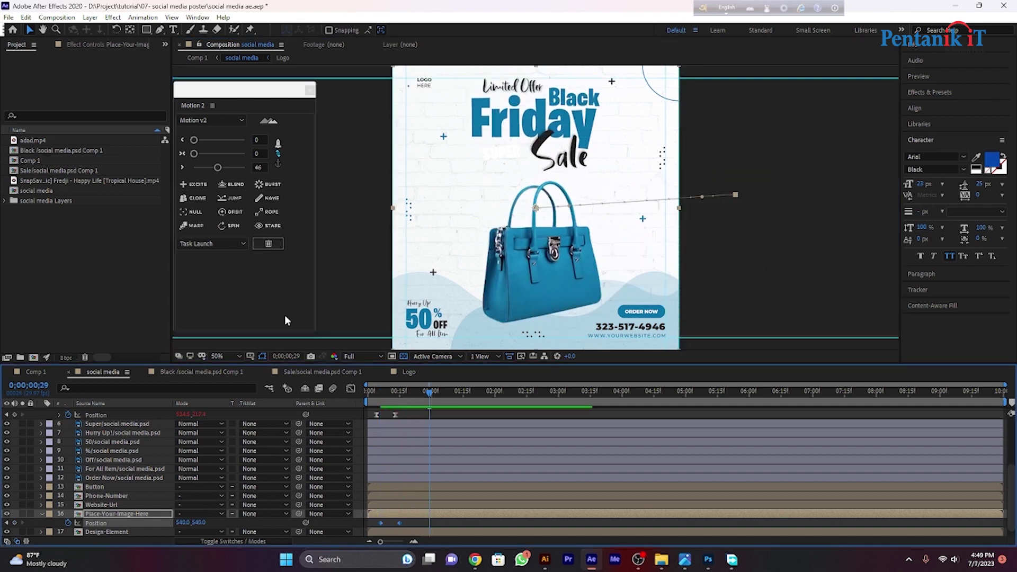
pyautogui.click(192, 184)
pyautogui.moveTo(218, 167); pyautogui.dragTo(226, 168)
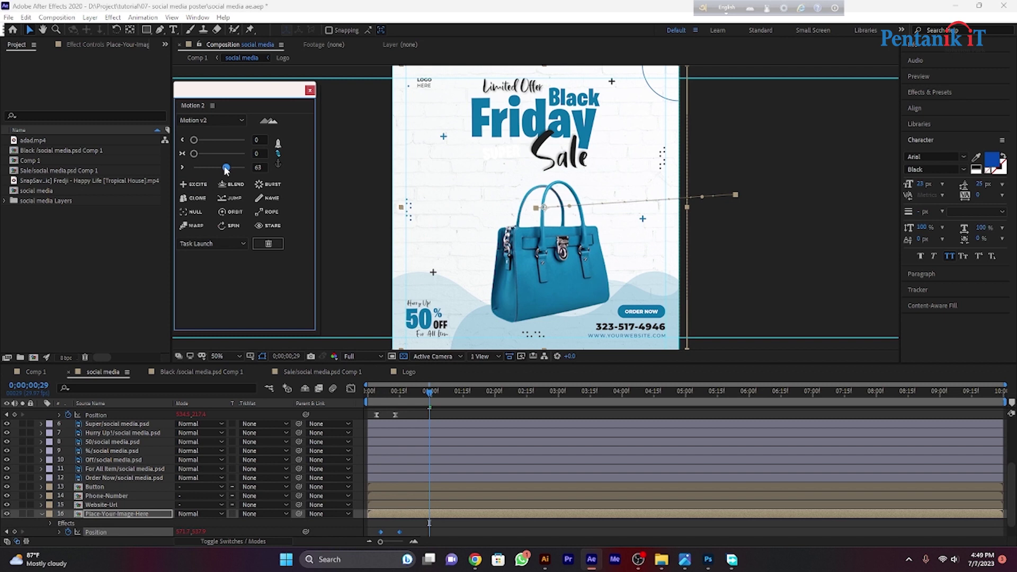
pyautogui.moveTo(430, 393); pyautogui.dragTo(351, 403)
pyautogui.press('space')
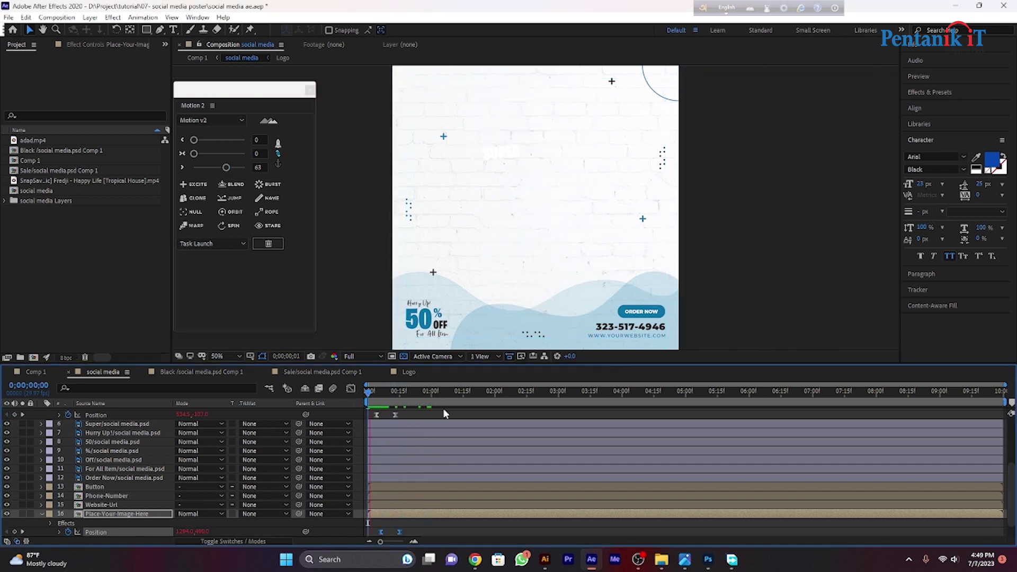
pyautogui.press('space')
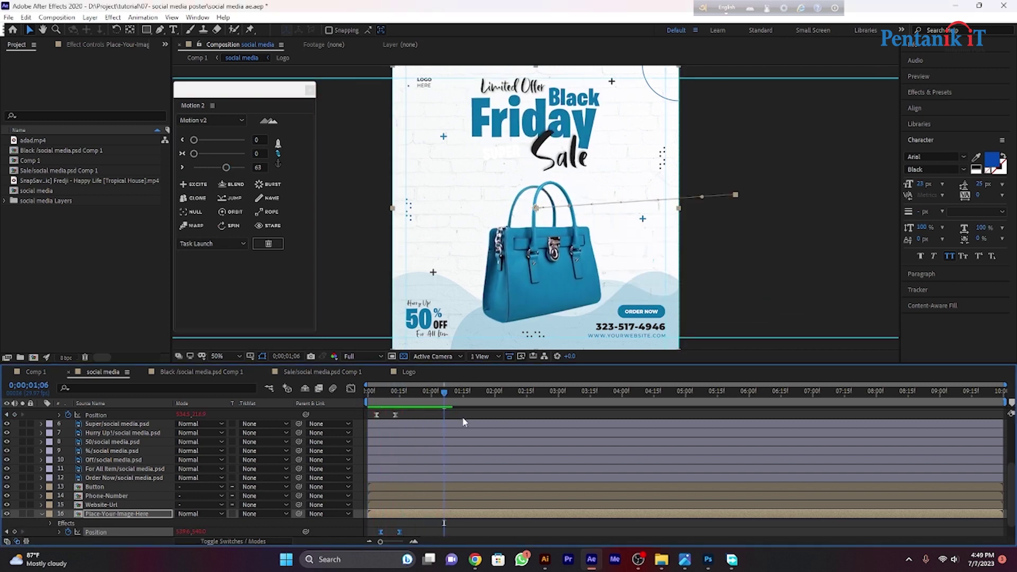
# Step: Shift the Logo, Limited Offer, Black, Sale, Friday and handbag image layers about one second later in the timeline
pyautogui.scroll(4, 456, 432)
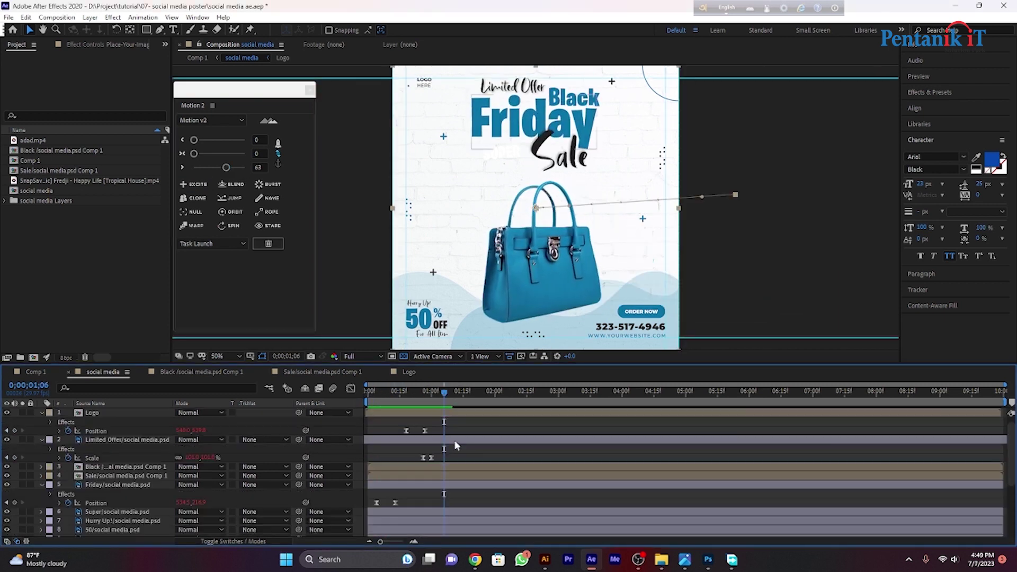
pyautogui.click(486, 416)
pyautogui.keyDown('shift'); pyautogui.click(483, 440); pyautogui.keyUp('shift')
pyautogui.keyDown('shift'); pyautogui.click(451, 483); pyautogui.keyUp('shift')
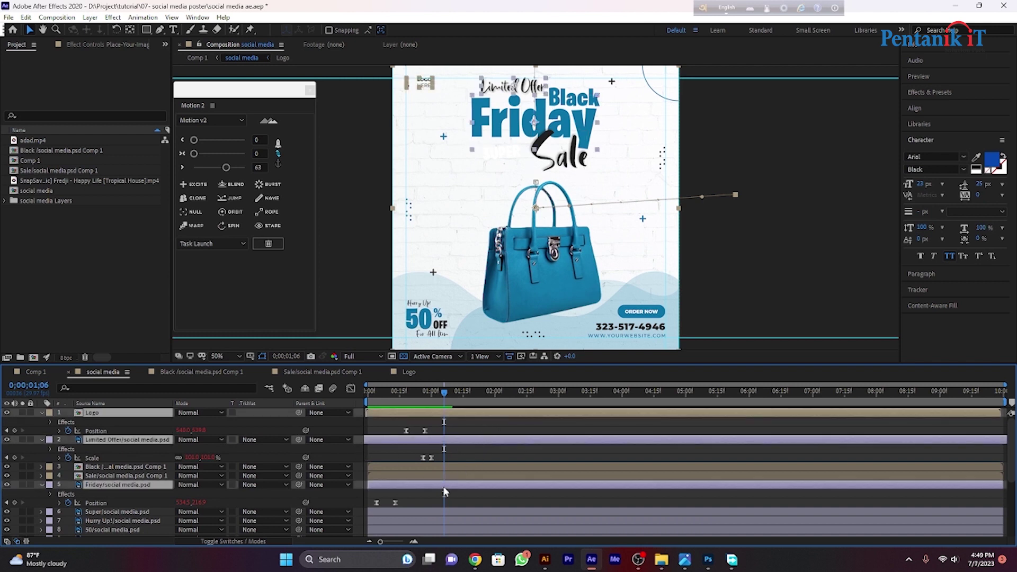
pyautogui.keyDown('shift'); pyautogui.click(381, 477); pyautogui.keyUp('shift')
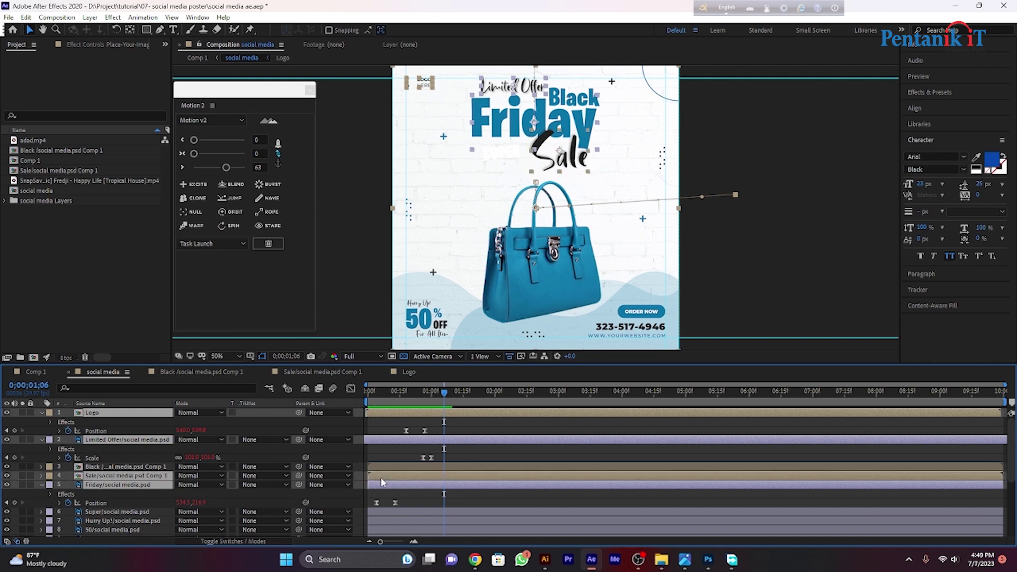
pyautogui.keyDown('shift'); pyautogui.click(418, 468); pyautogui.keyUp('shift')
pyautogui.scroll(-2, 467, 429)
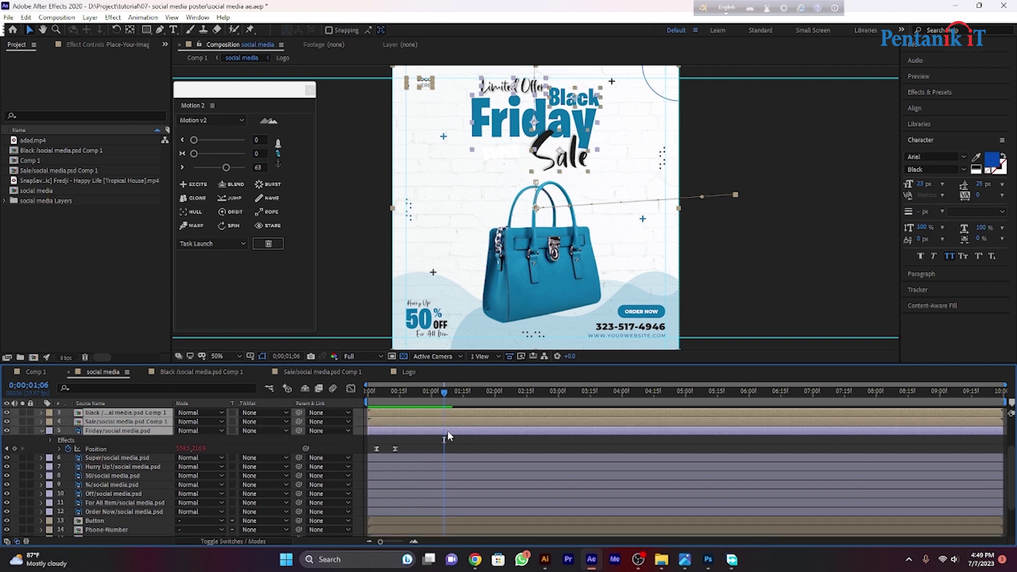
pyautogui.moveTo(447, 430); pyautogui.dragTo(509, 433)
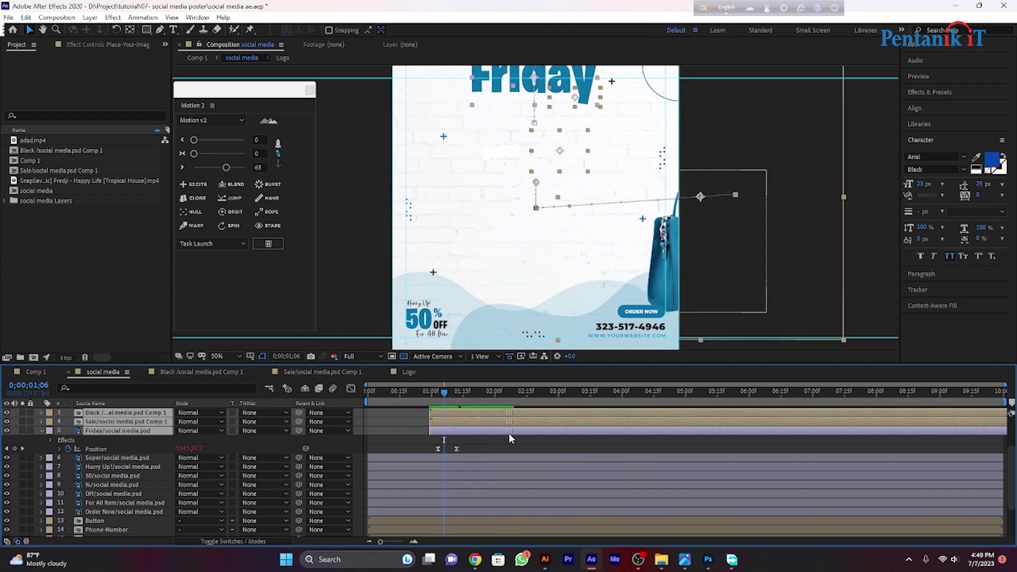
# Step: Retime only the handbag image layer so its last Position keyframe falls at 0;00;01;07, and preview from the start
pyautogui.scroll(-2, 506, 462)
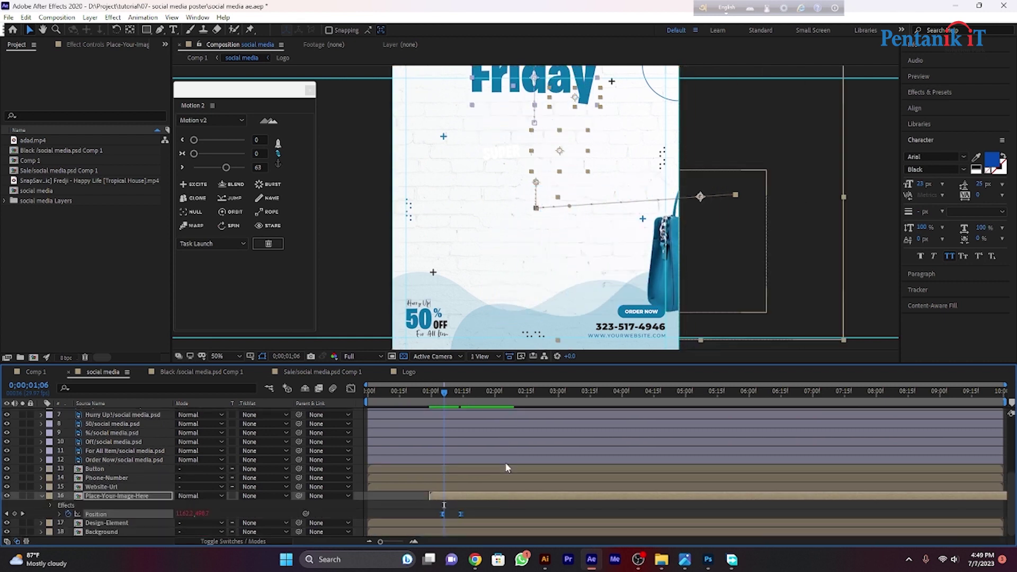
pyautogui.click(498, 496)
pyautogui.moveTo(497, 493); pyautogui.dragTo(442, 484)
pyautogui.moveTo(438, 395); pyautogui.dragTo(405, 412)
pyautogui.moveTo(432, 497); pyautogui.dragTo(442, 493)
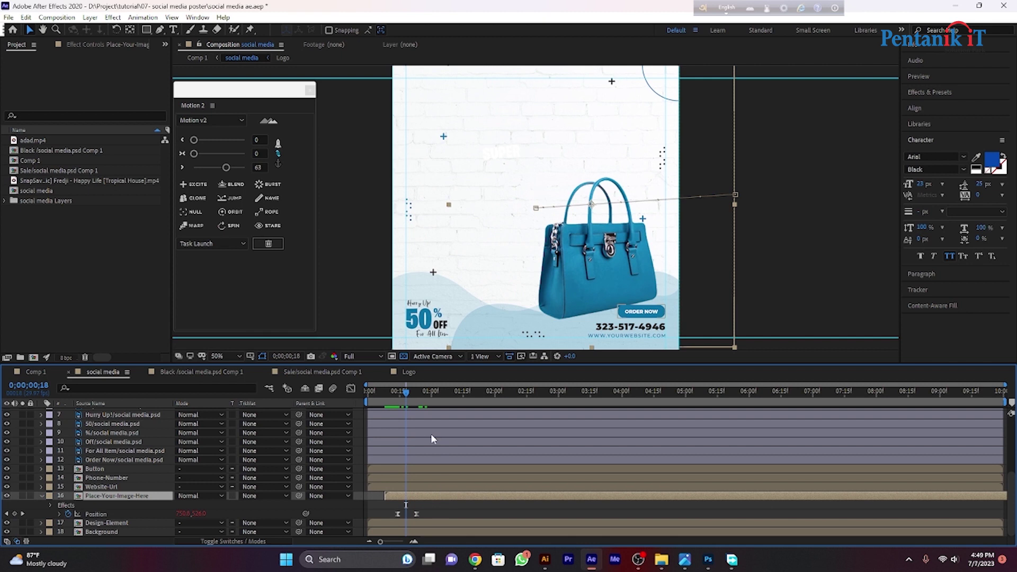
pyautogui.moveTo(407, 392); pyautogui.dragTo(445, 404)
pyautogui.moveTo(448, 496); pyautogui.dragTo(477, 501)
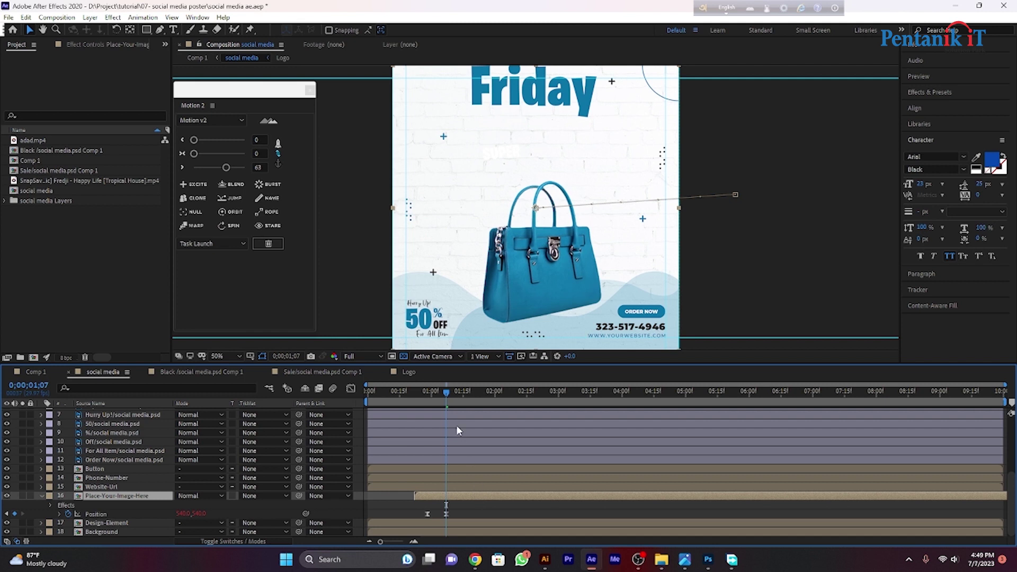
pyautogui.press('space')
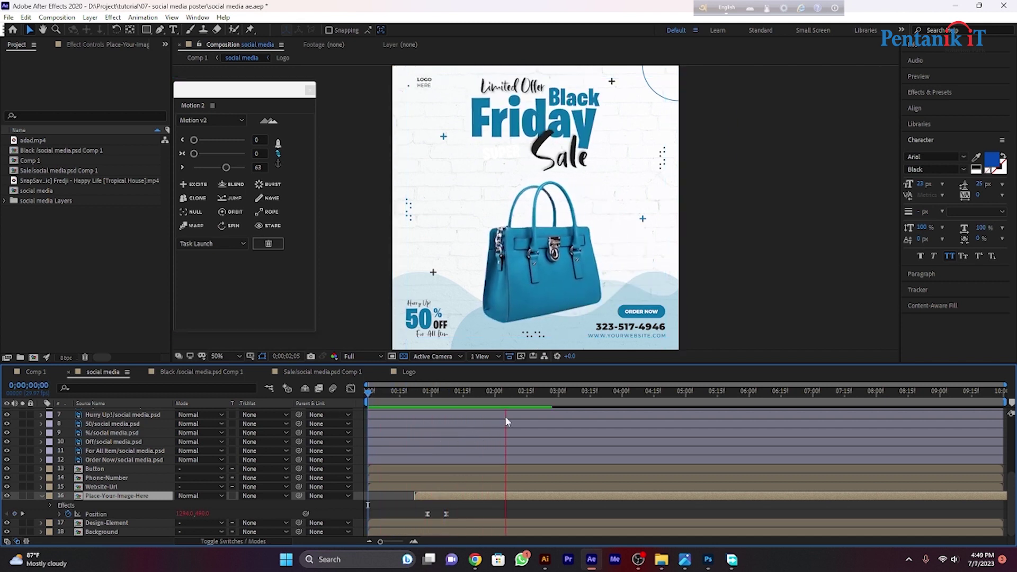
pyautogui.press('space')
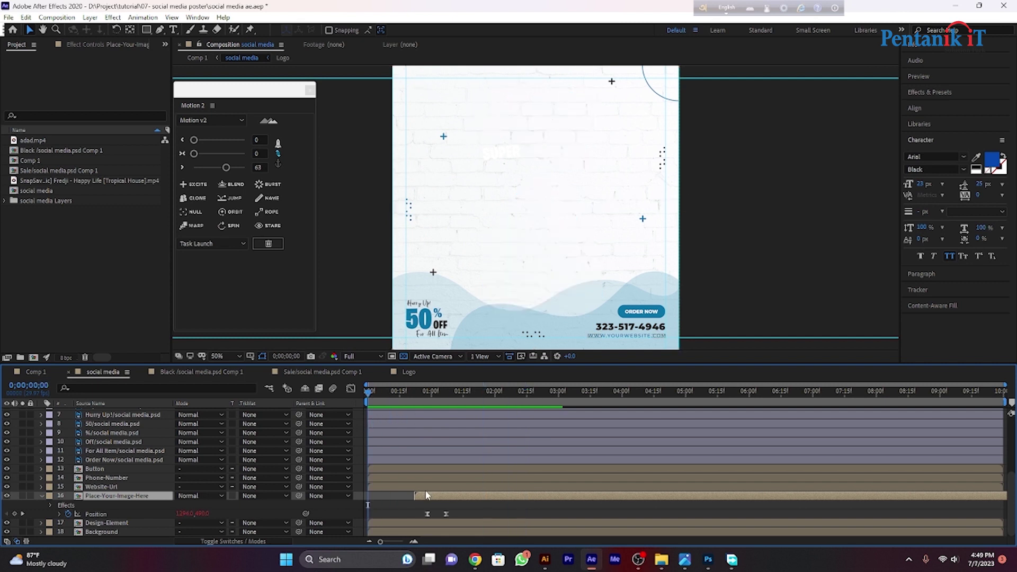
# Step: Slide the handbag image layer back to the composition start so its last Position keyframe falls at frame 12
pyautogui.moveTo(415, 495); pyautogui.dragTo(371, 496)
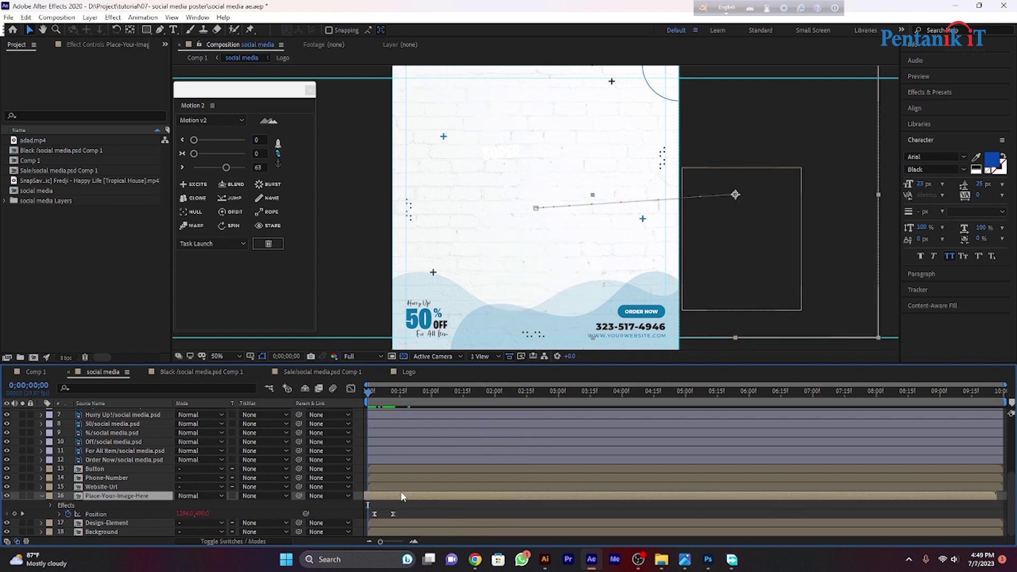
pyautogui.moveTo(368, 393); pyautogui.dragTo(392, 402)
pyautogui.moveTo(398, 403); pyautogui.dragTo(393, 402)
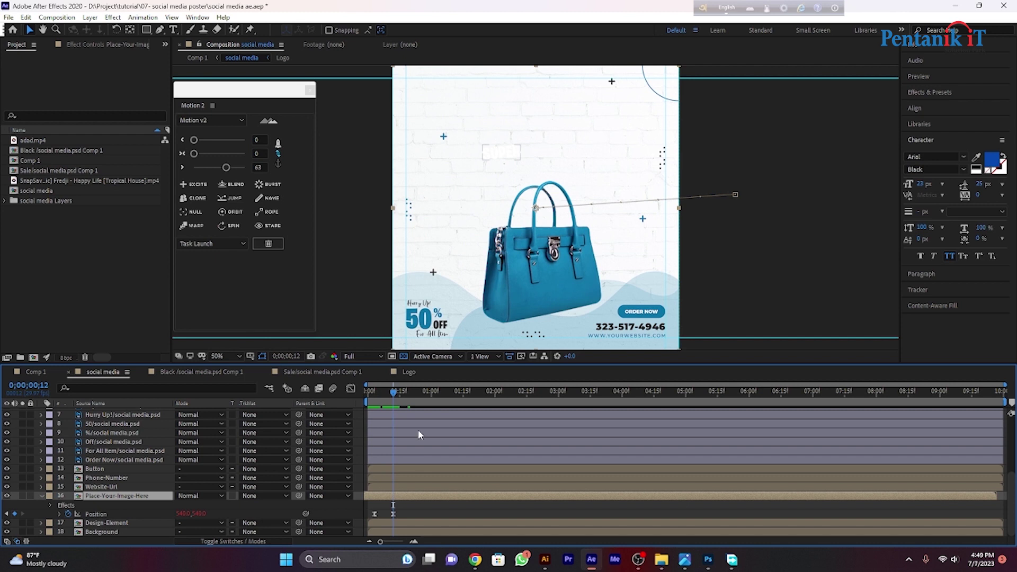
# Step: Shift the Friday, Black, Sale, Limited Offer and Logo layers earlier so Friday's motion starts near frame 12, and preview
pyautogui.scroll(5, 459, 459)
pyautogui.click(484, 485)
pyautogui.keyDown('ctrl'); pyautogui.click(494, 468); pyautogui.keyUp('ctrl')
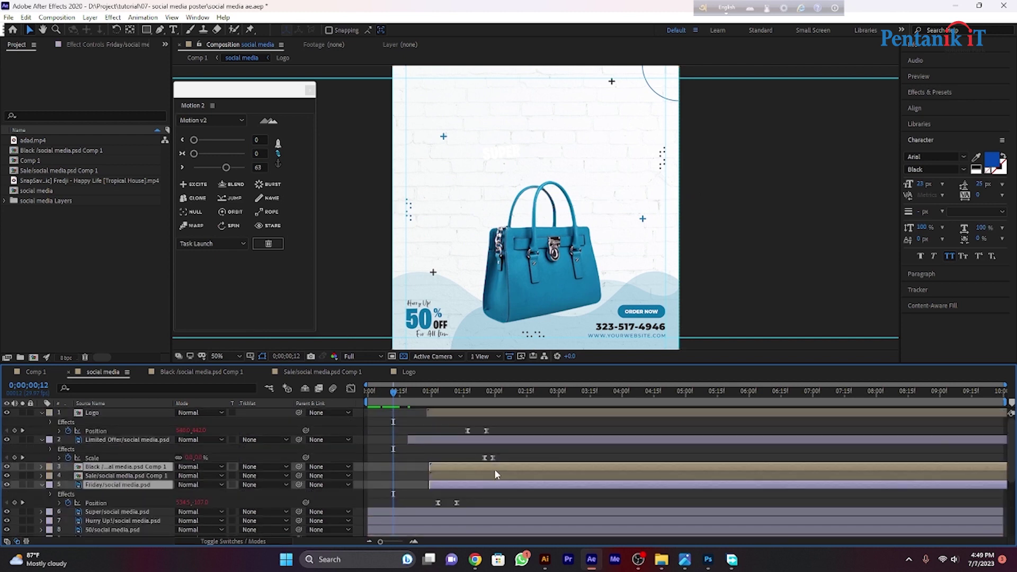
pyautogui.keyDown('ctrl'); pyautogui.click(500, 475); pyautogui.keyUp('ctrl')
pyautogui.keyDown('ctrl'); pyautogui.click(519, 440); pyautogui.keyUp('ctrl')
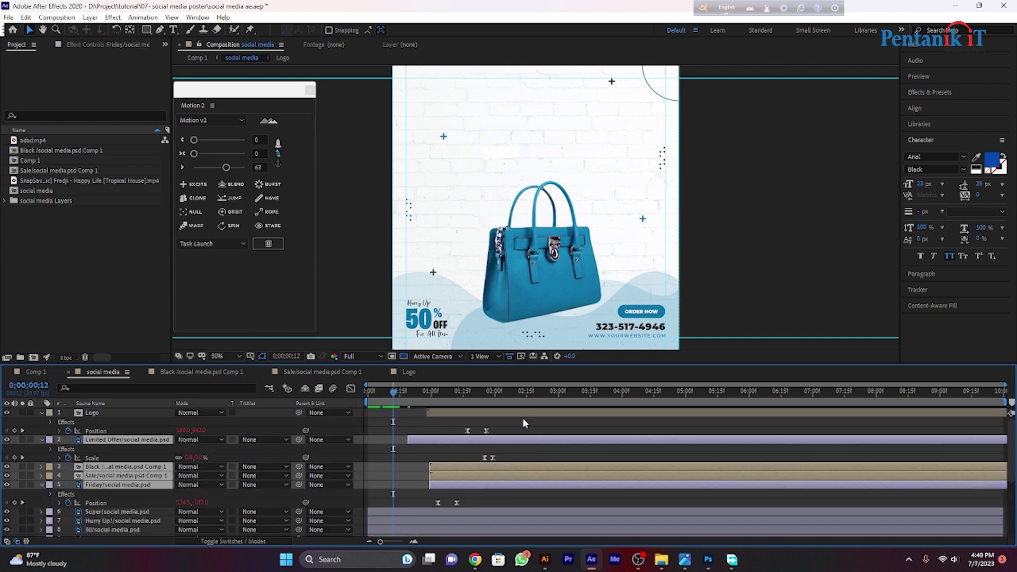
pyautogui.keyDown('ctrl'); pyautogui.click(522, 414); pyautogui.keyUp('ctrl')
pyautogui.moveTo(496, 486); pyautogui.dragTo(453, 488)
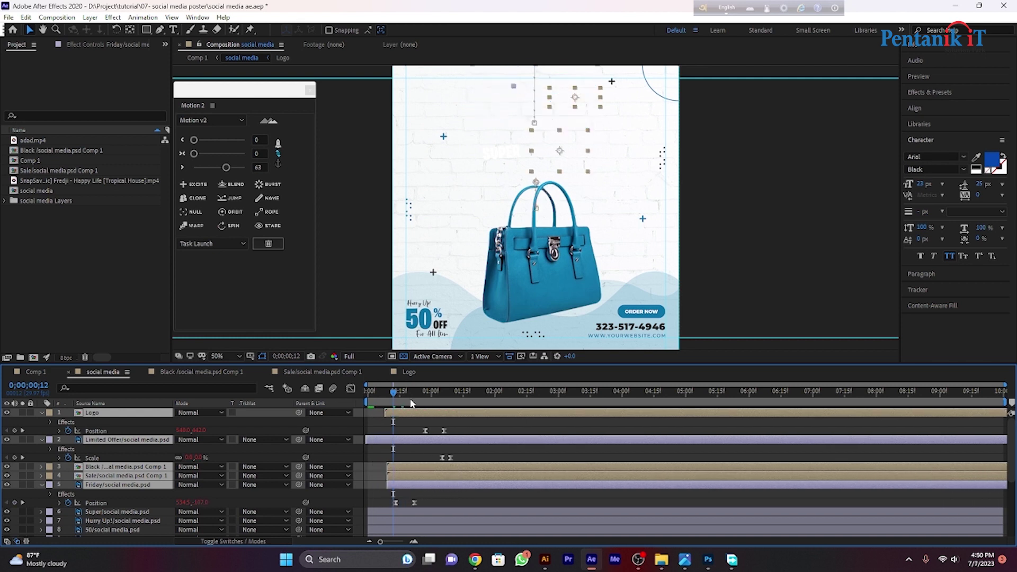
pyautogui.press('Home')
pyautogui.press('space')
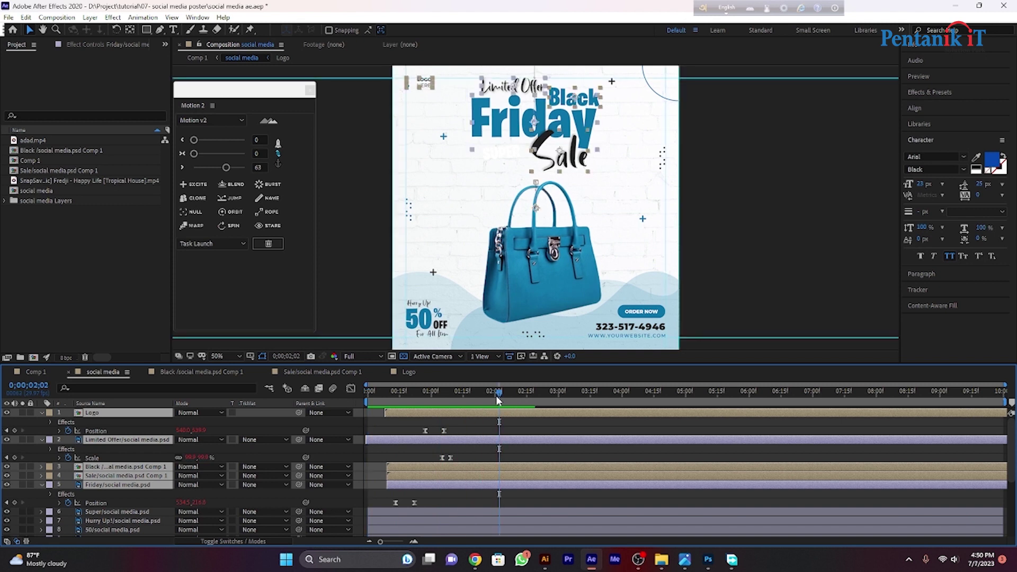
pyautogui.press('space')
# Step: Preview the poster animation together with its music in Comp 1
pyautogui.click(32, 372)
pyautogui.press('space')
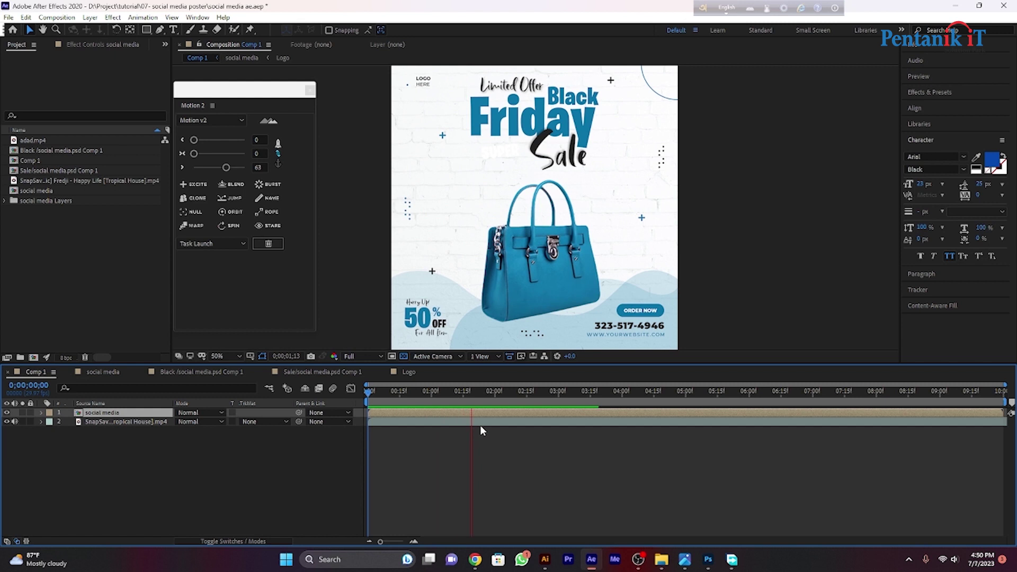
pyautogui.press('space')
pyautogui.press('space')
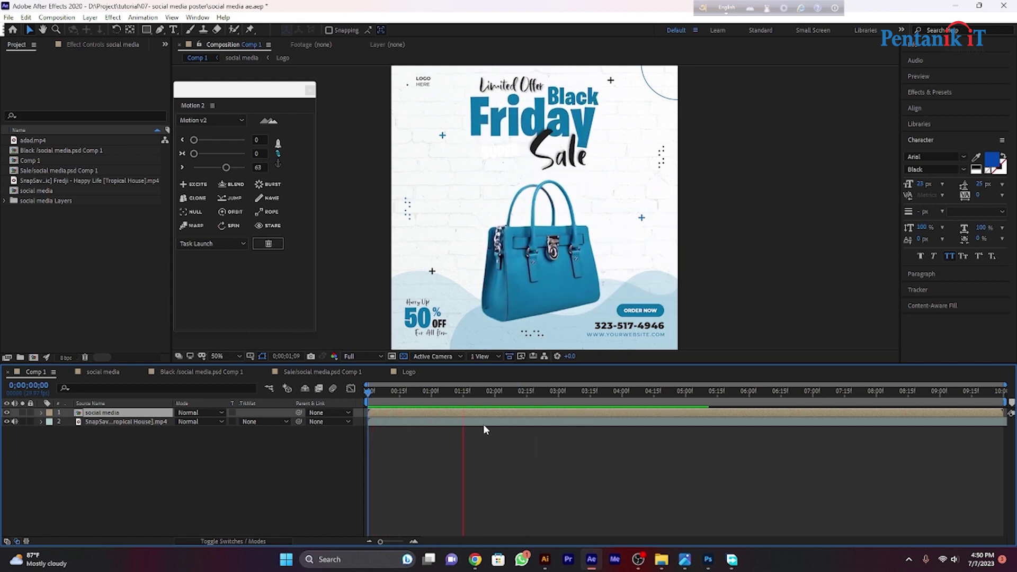
pyautogui.press('space')
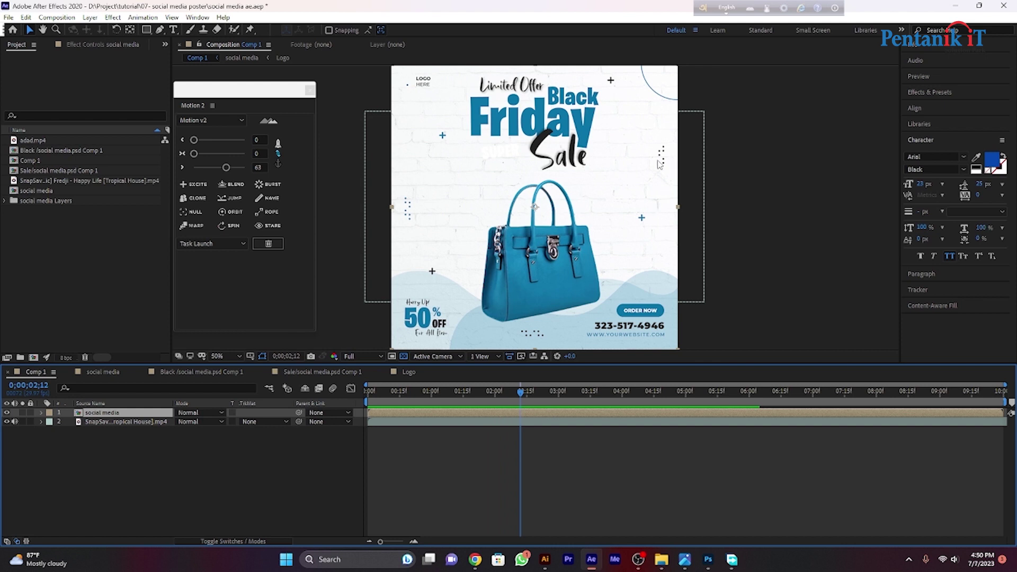
pyautogui.click(456, 480)
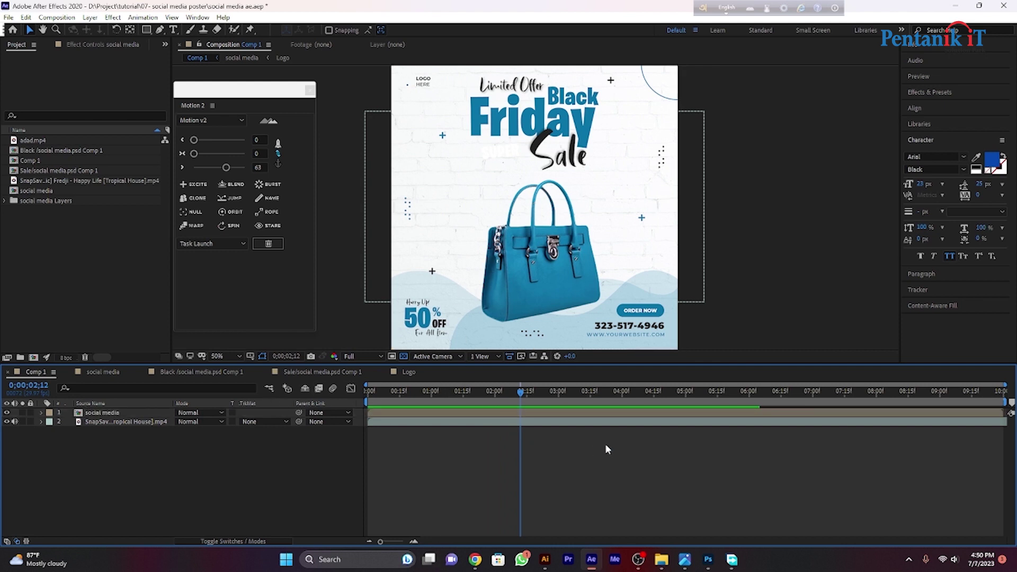
# Step: Reopen the social media composition for editing
pyautogui.doubleClick(400, 412)
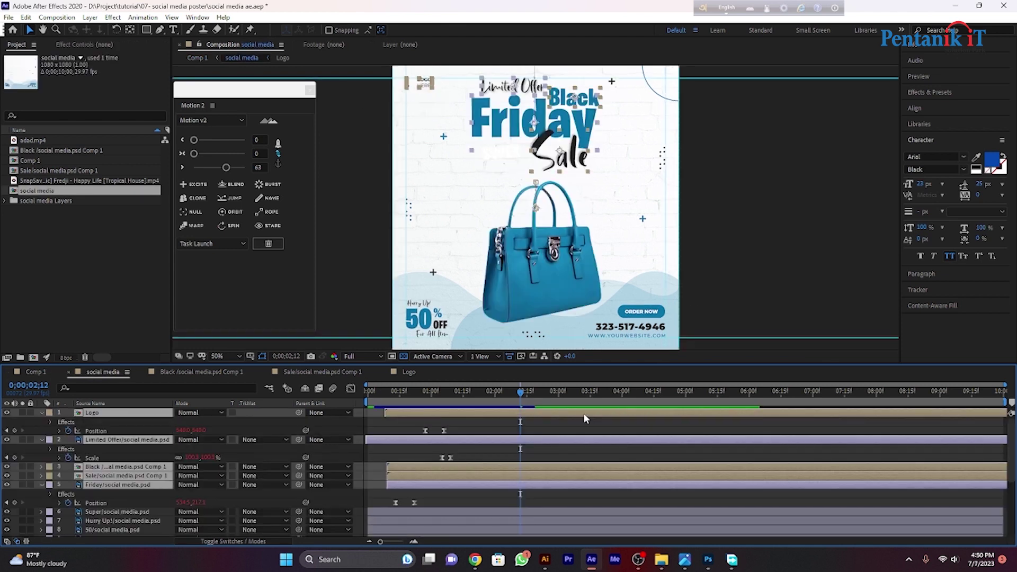
pyautogui.click(640, 312)
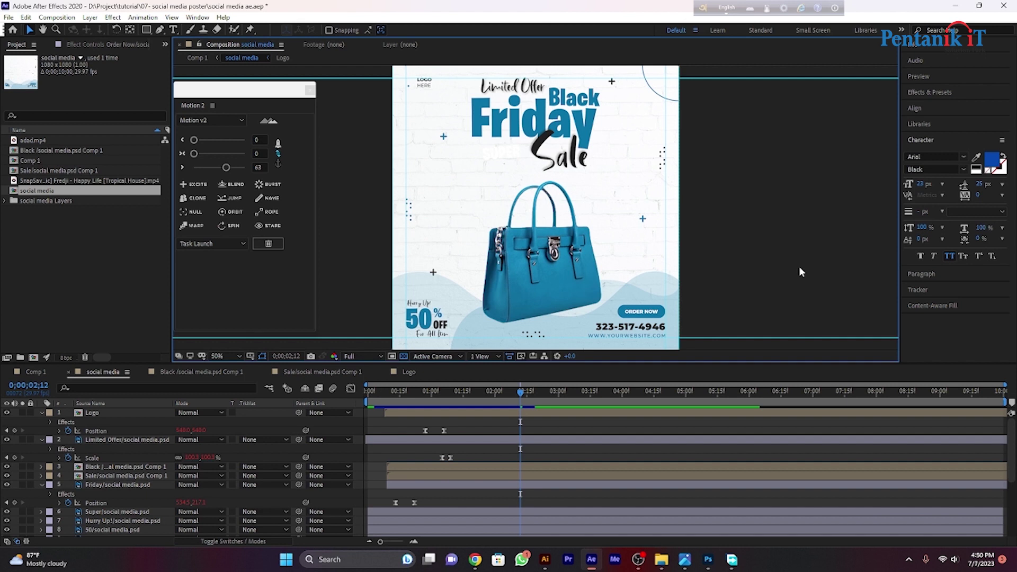
pyautogui.doubleClick(530, 280)
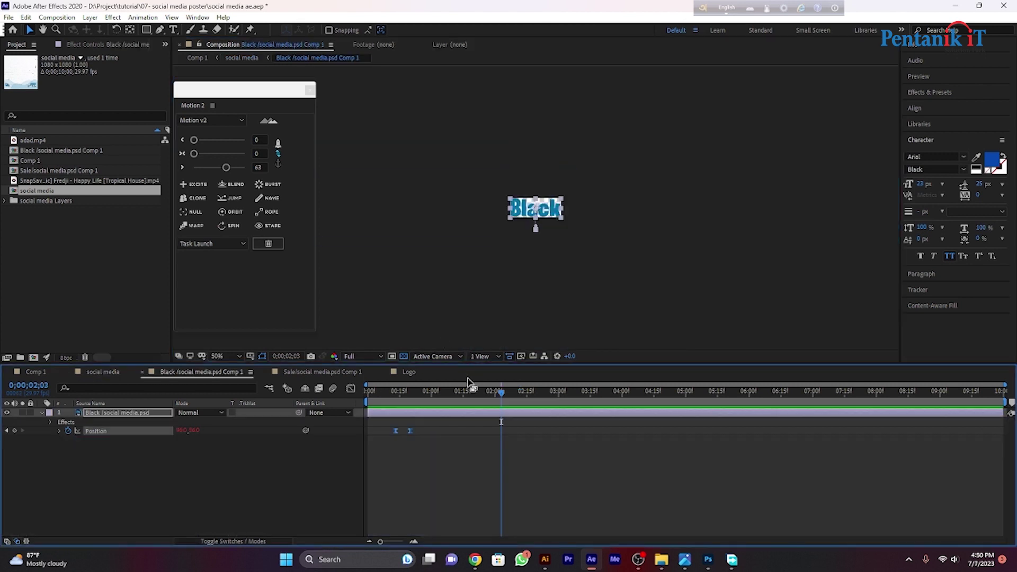
pyautogui.click(116, 373)
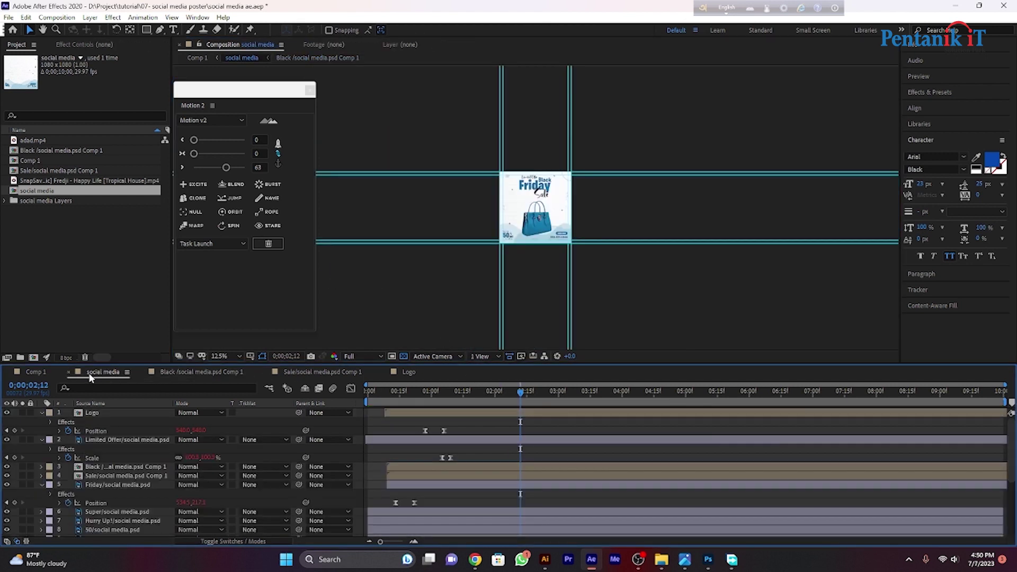
# Step: Select the Hurry Up!, 50, % and Off text layers, leaving the Super layer out
pyautogui.scroll(3, 479, 304)
pyautogui.click(419, 321)
pyautogui.scroll(-5, 516, 414)
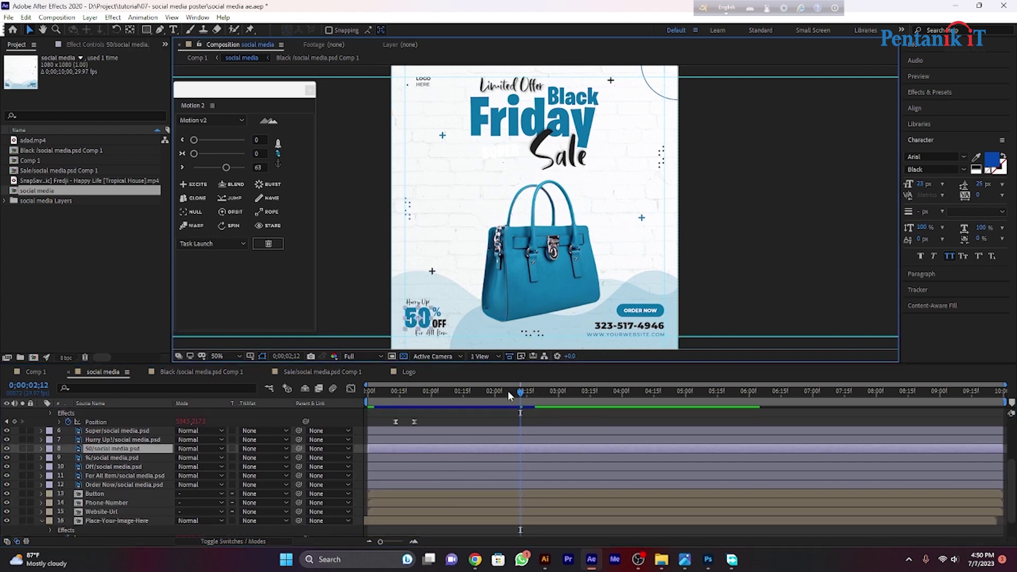
pyautogui.moveTo(520, 395); pyautogui.dragTo(373, 396)
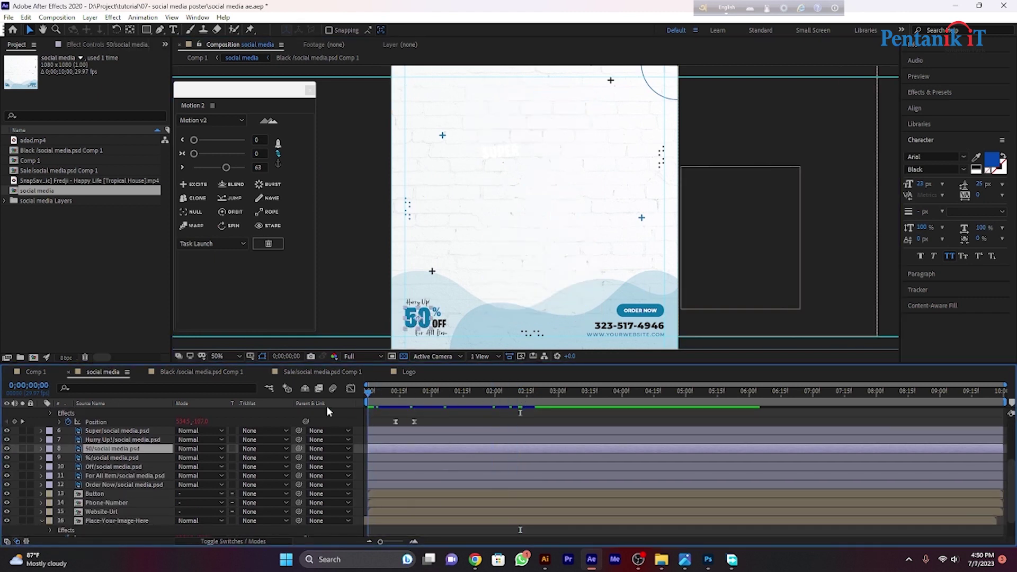
pyautogui.keyDown('shift'); pyautogui.click(440, 324); pyautogui.keyUp('shift')
pyautogui.keyDown('shift'); pyautogui.click(437, 312); pyautogui.keyUp('shift')
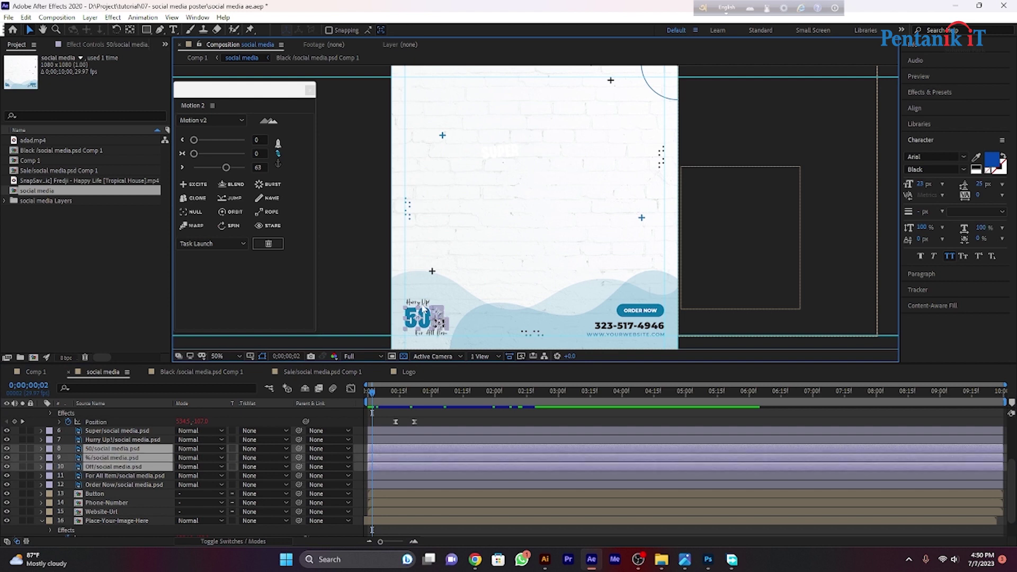
pyautogui.keyDown('shift'); pyautogui.click(421, 305); pyautogui.keyUp('shift')
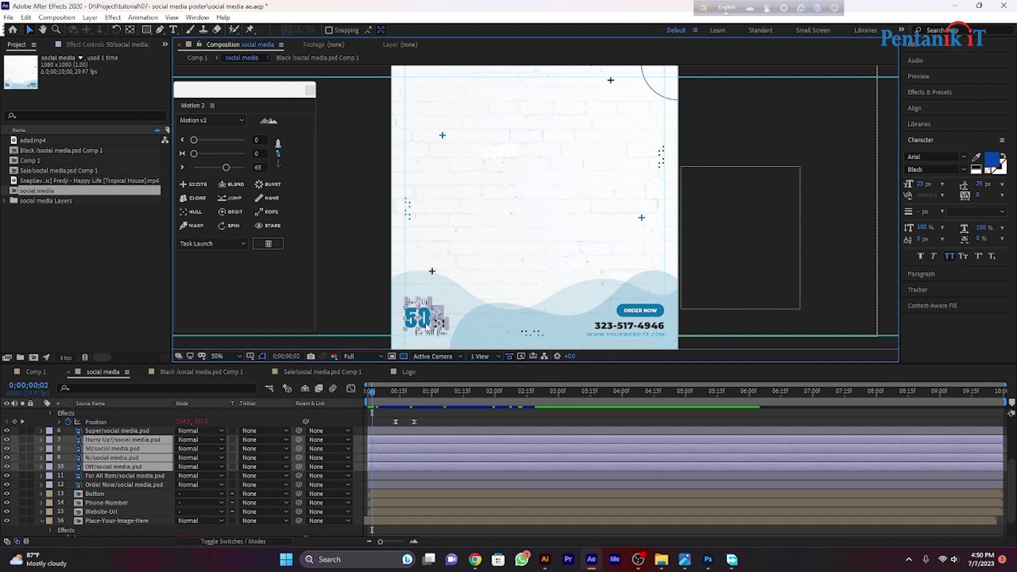
pyautogui.keyDown('shift'); pyautogui.click(133, 431); pyautogui.keyUp('shift')
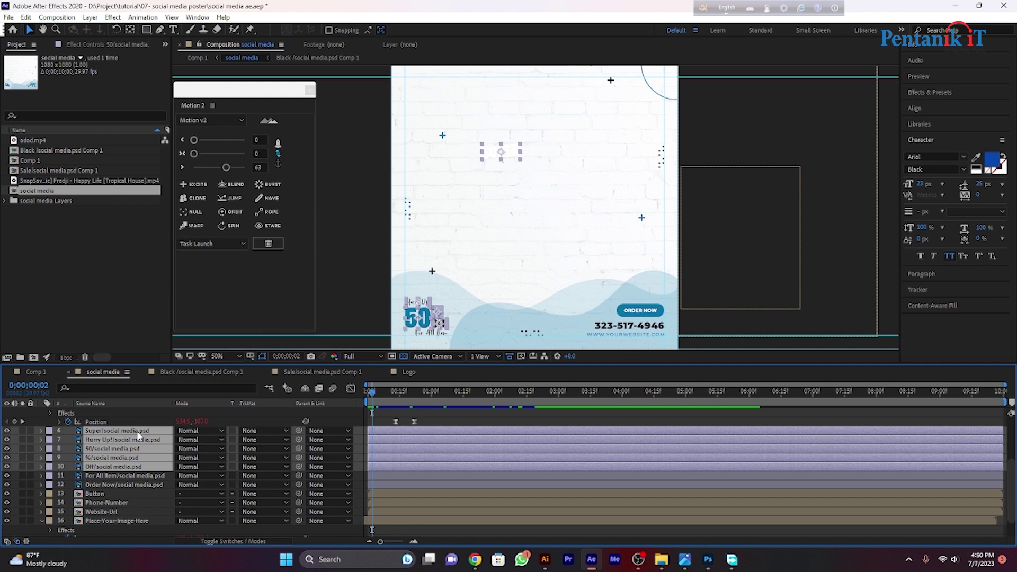
pyautogui.keyDown('ctrl'); pyautogui.click(133, 425); pyautogui.keyUp('ctrl')
pyautogui.keyDown('ctrl'); pyautogui.click(134, 431); pyautogui.keyUp('ctrl')
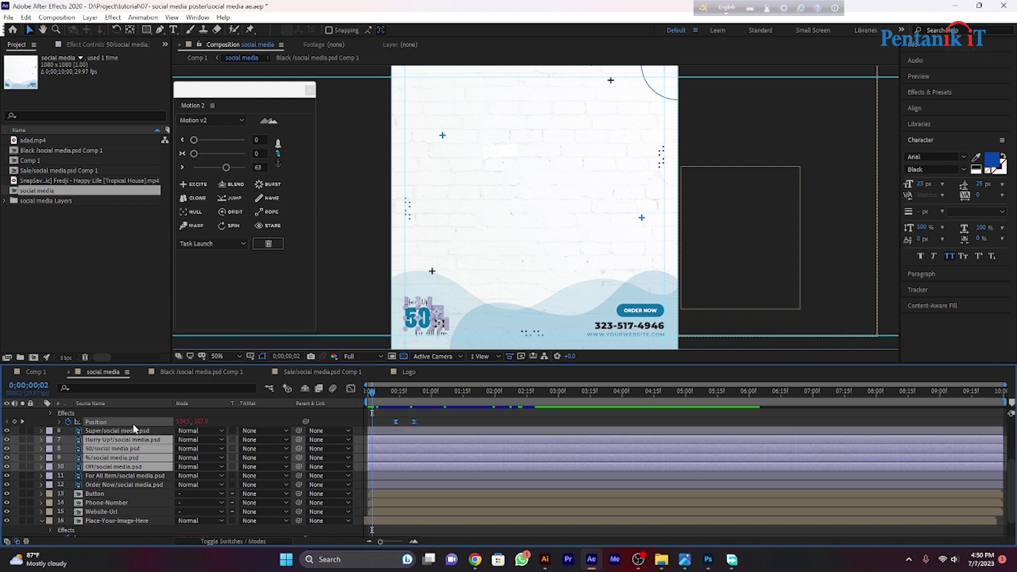
pyautogui.keyDown('ctrl'); pyautogui.click(129, 420); pyautogui.keyUp('ctrl')
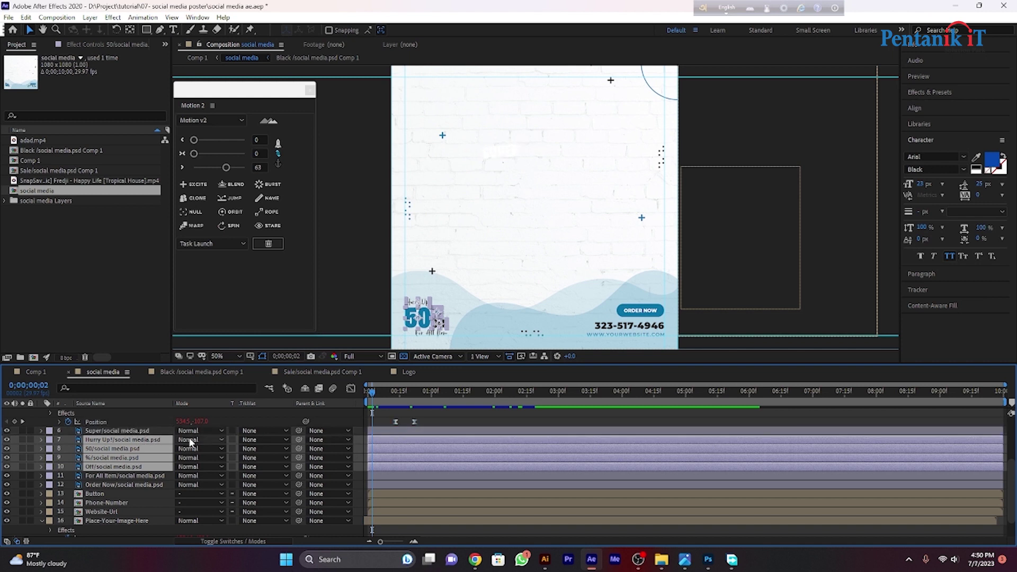
# Step: Keyframe Scale on the selected discount text layers at frame 6, set it to 0 at frame 2, and select these keyframes
pyautogui.click(383, 396)
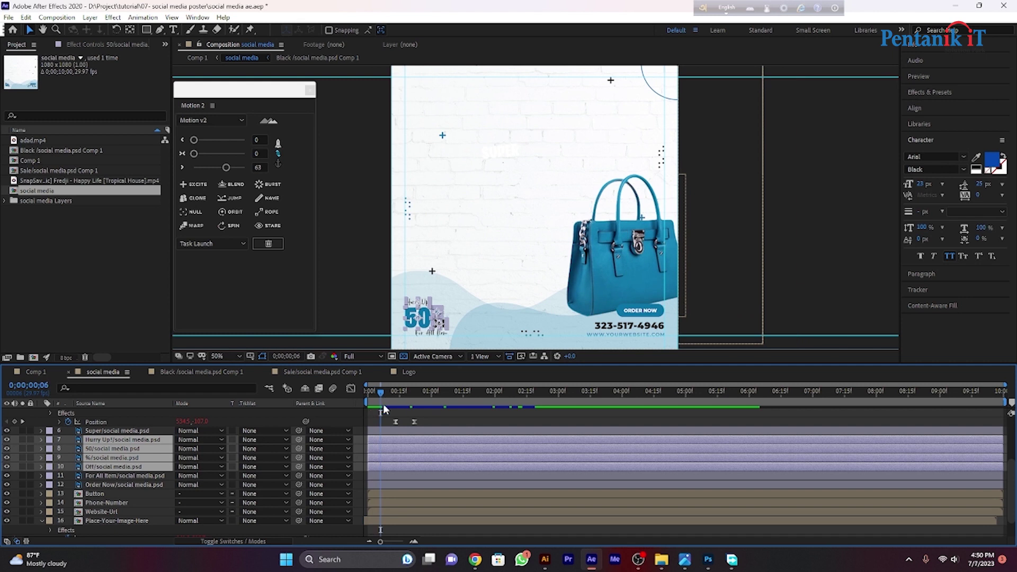
pyautogui.press('s')
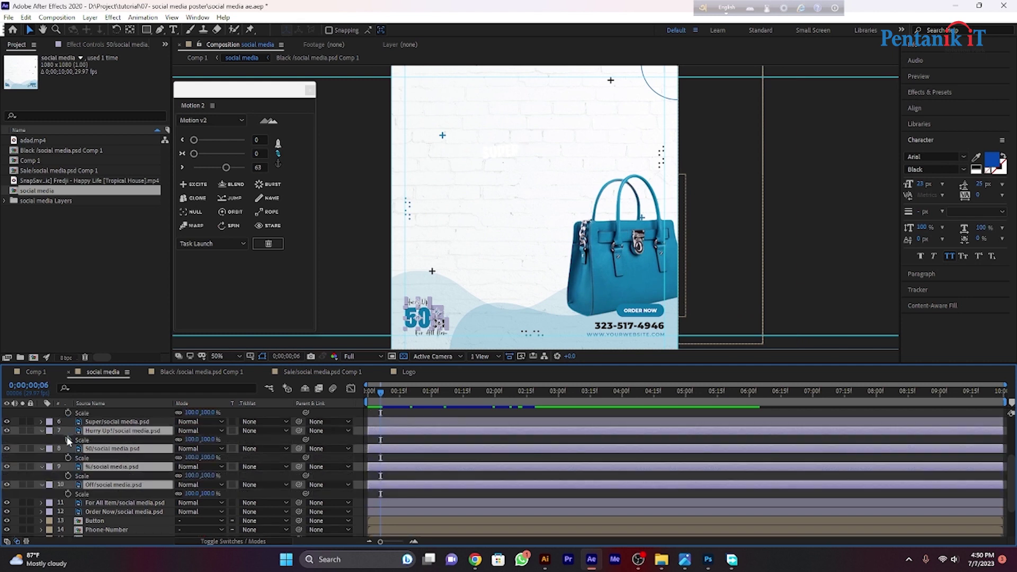
pyautogui.click(68, 439)
pyautogui.moveTo(380, 395); pyautogui.dragTo(372, 392)
pyautogui.click(193, 439)
pyautogui.write('0')
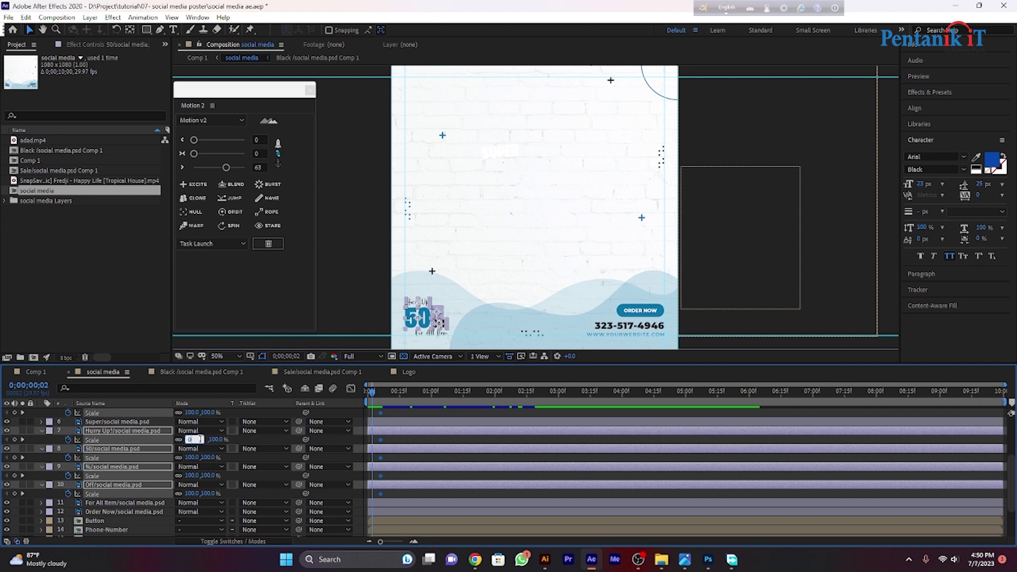
pyautogui.press('Return')
pyautogui.moveTo(385, 495); pyautogui.dragTo(363, 440)
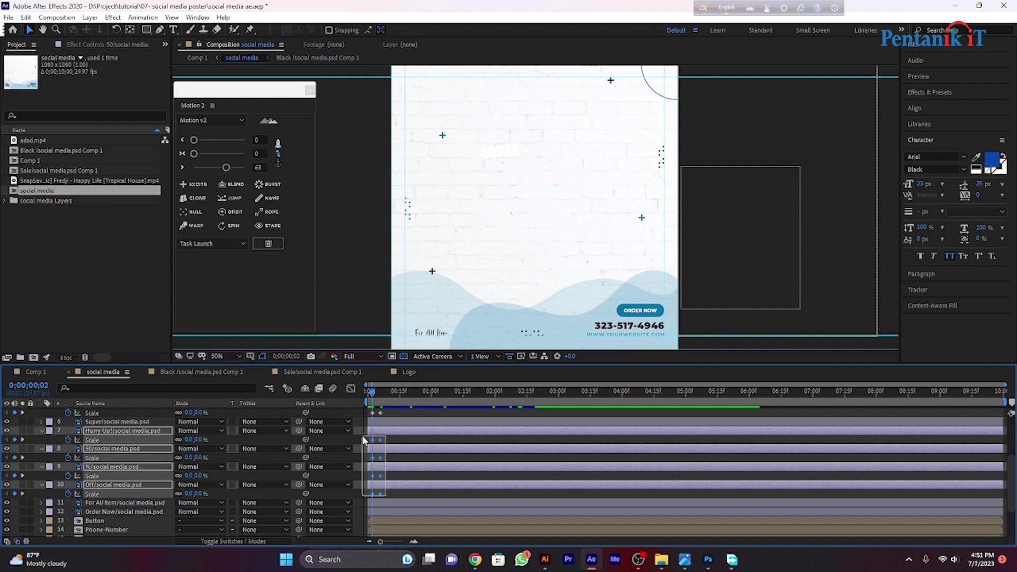
# Step: Set the For All Item layer's Scale to 0 and keyframe it at frame 2
pyautogui.moveTo(363, 440); pyautogui.dragTo(363, 440)
pyautogui.click(390, 425)
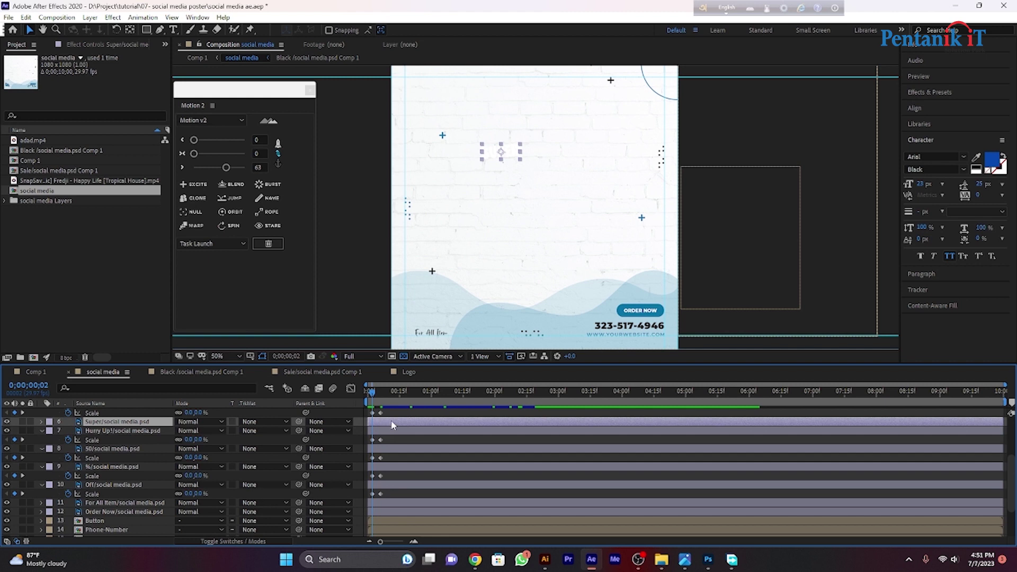
pyautogui.click(431, 333)
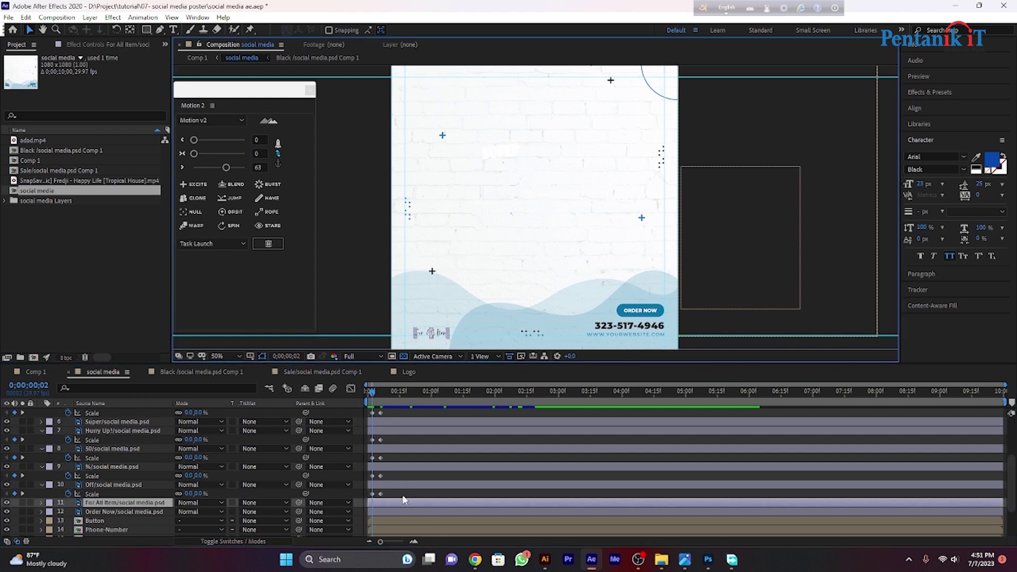
pyautogui.click(373, 392)
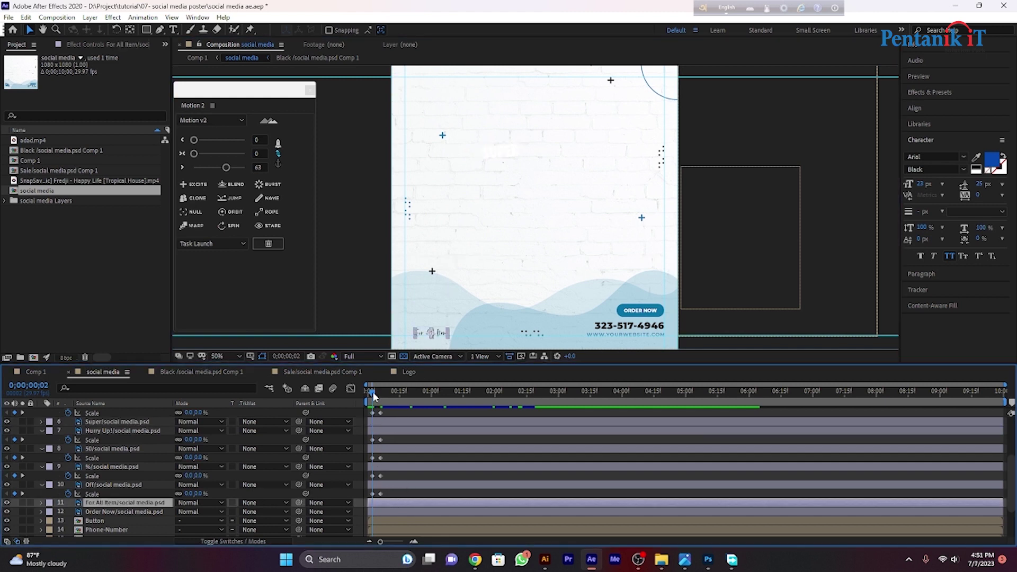
pyautogui.press('s')
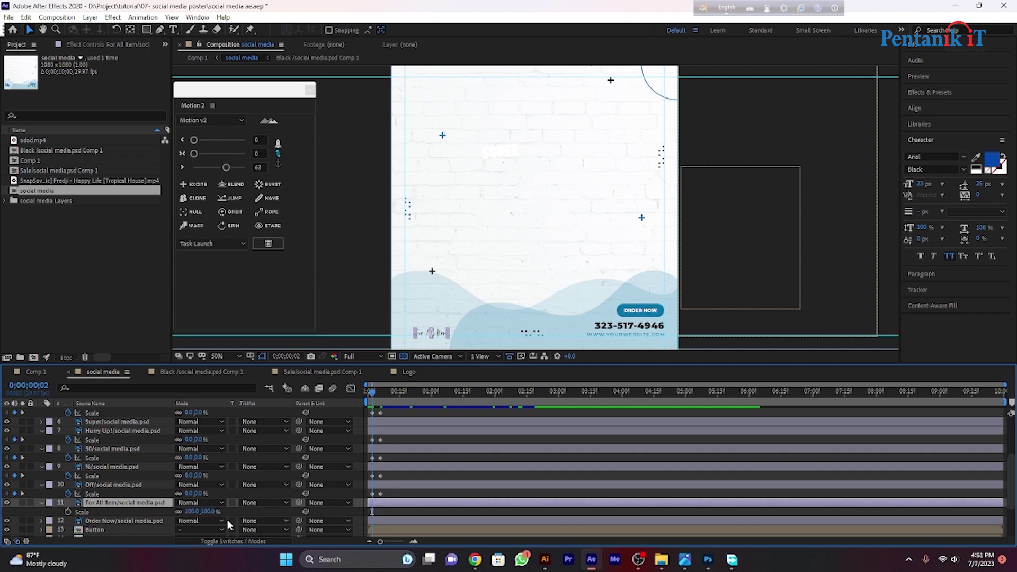
pyautogui.click(188, 503)
pyautogui.click(190, 511)
pyautogui.write('0')
pyautogui.click(392, 510)
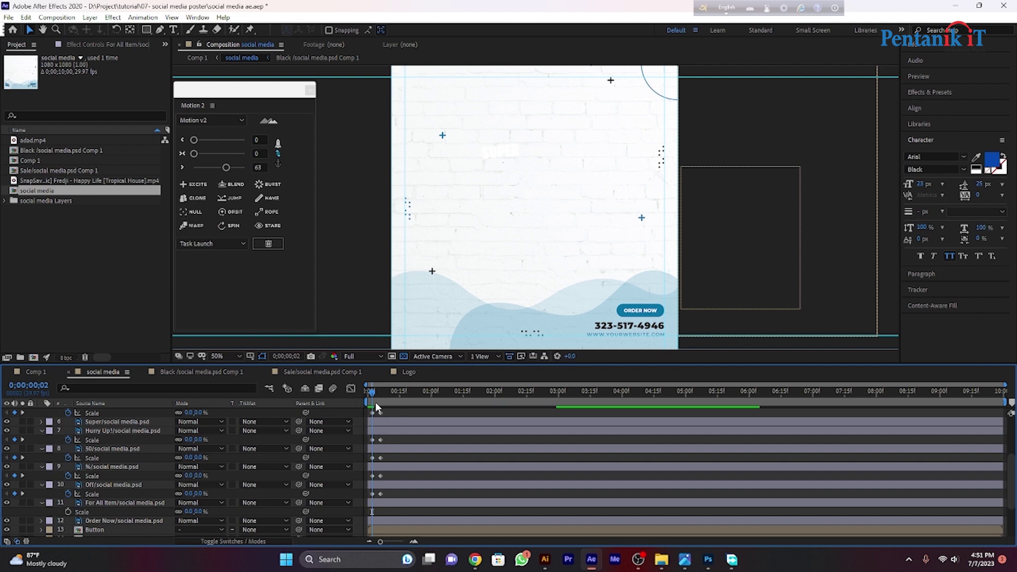
pyautogui.click(376, 503)
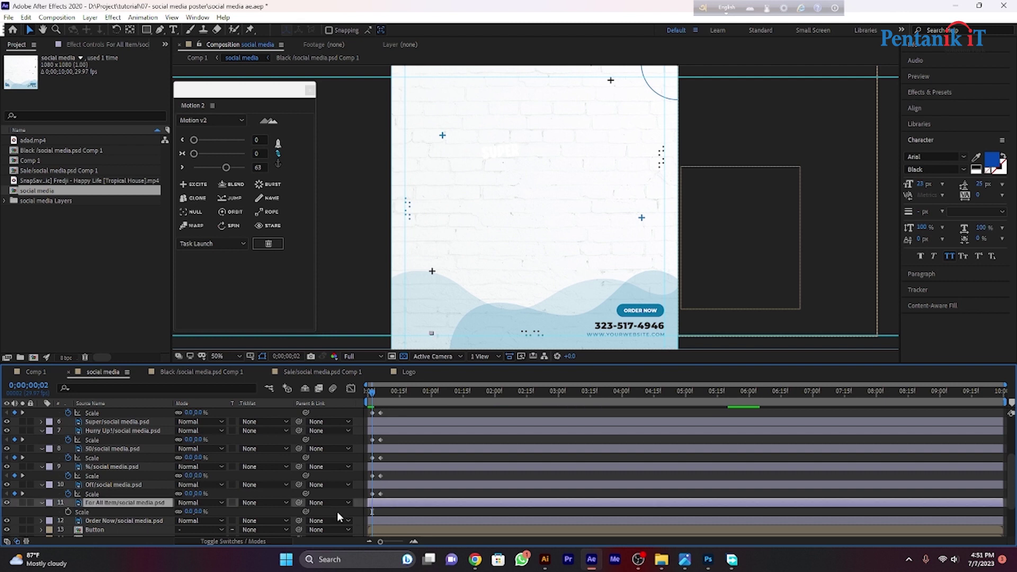
pyautogui.click(67, 512)
# Step: Set the For All Item layer's Scale to 100 at frame 6 and preview the discount text animation
pyautogui.moveTo(374, 393); pyautogui.dragTo(382, 397)
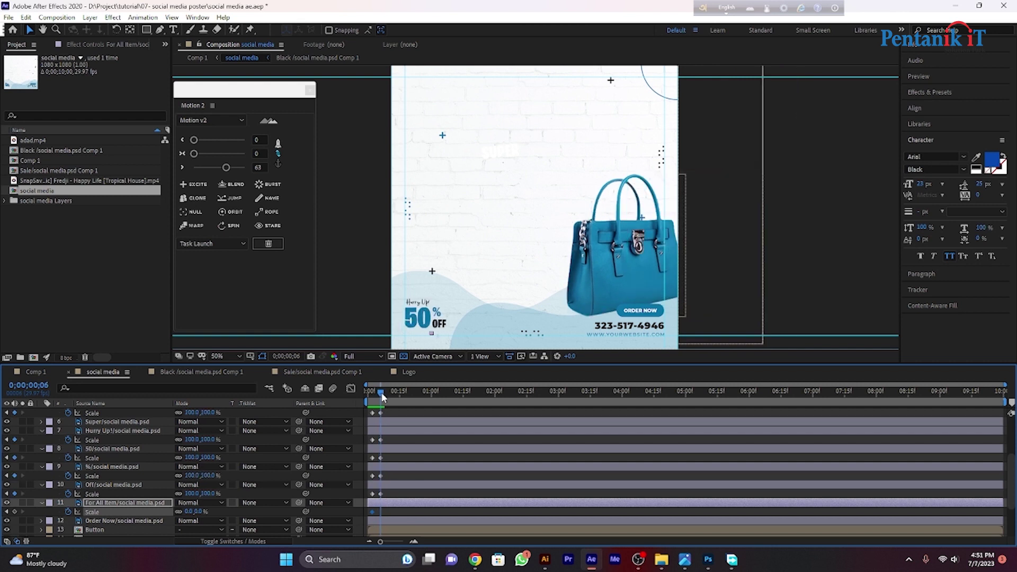
pyautogui.click(188, 511)
pyautogui.write('100')
pyautogui.press('Return')
pyautogui.click(371, 391)
pyautogui.press('space')
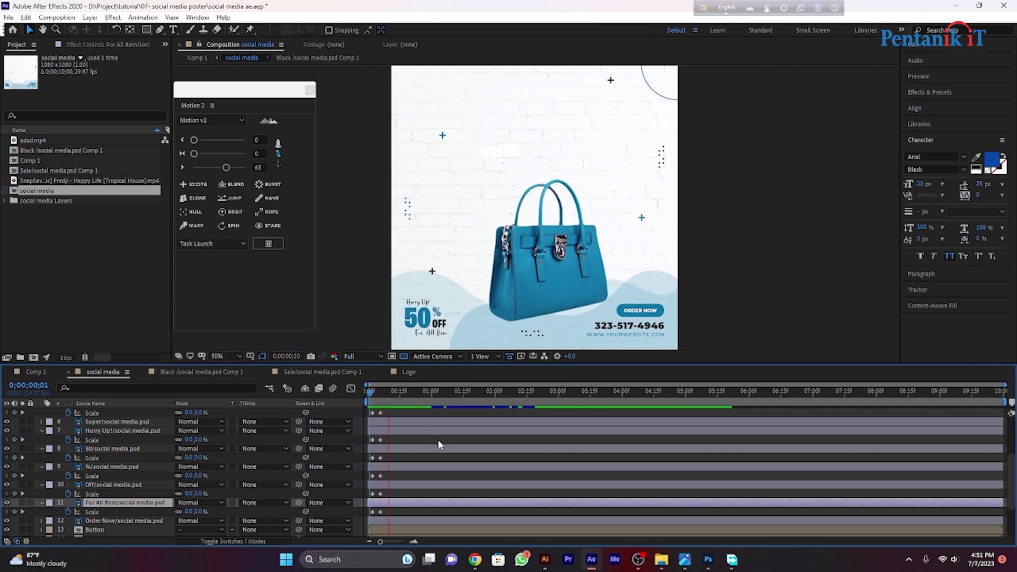
# Step: Apply Motion 2's Excite to the discount text layers' Scale keyframes with the third easing slider at 54, and preview the result
pyautogui.moveTo(389, 512); pyautogui.dragTo(348, 513)
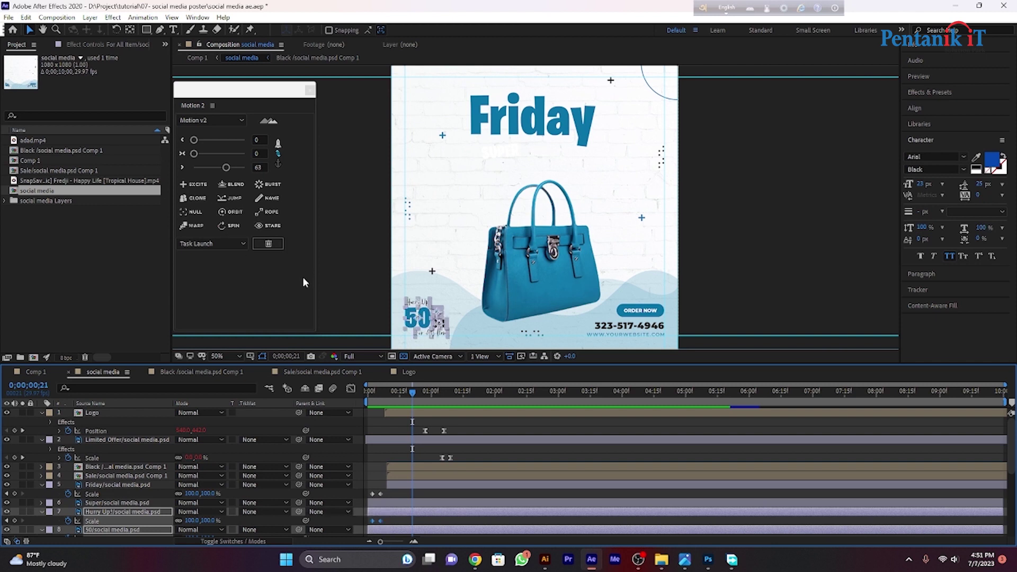
pyautogui.click(206, 181)
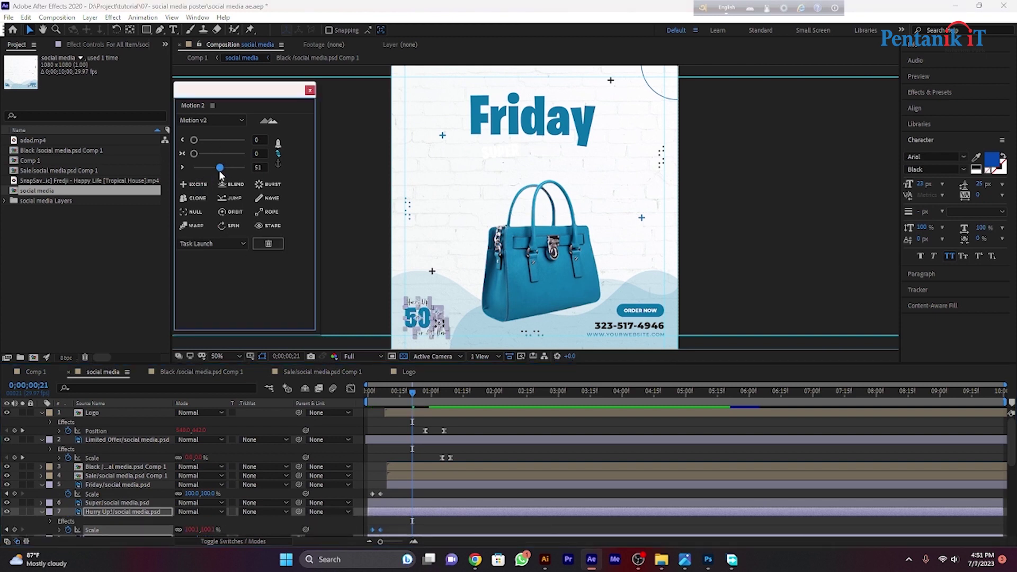
pyautogui.moveTo(226, 167); pyautogui.dragTo(221, 168)
pyautogui.moveTo(412, 392); pyautogui.dragTo(373, 392)
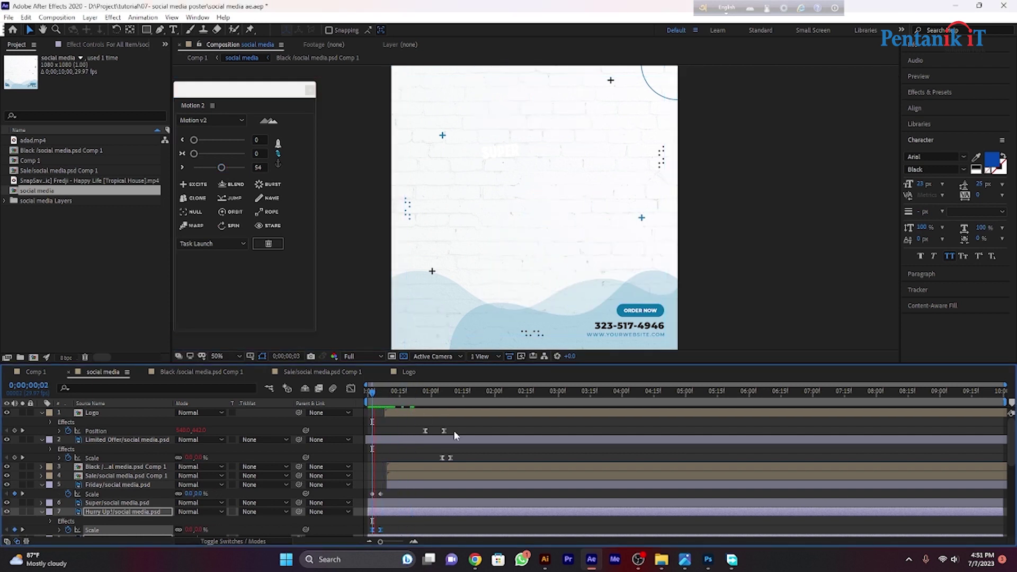
pyautogui.press('space')
# Step: Offset the Off, %, 50 and Hurry Up! layers about 3 frames later, leaving For All Item in place
pyautogui.scroll(-5, 494, 463)
pyautogui.scroll(-4, 415, 490)
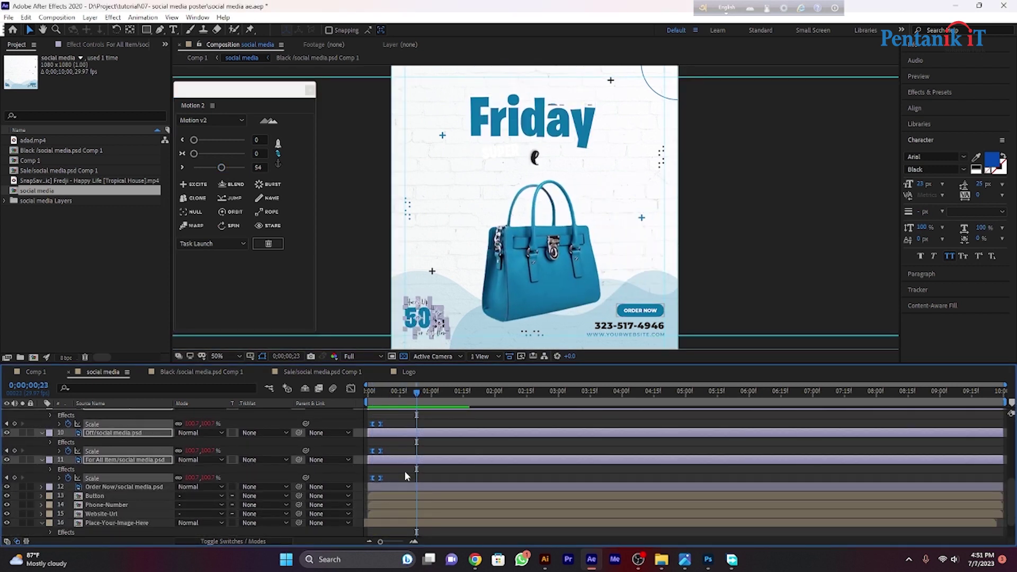
pyautogui.moveTo(397, 430); pyautogui.dragTo(403, 435)
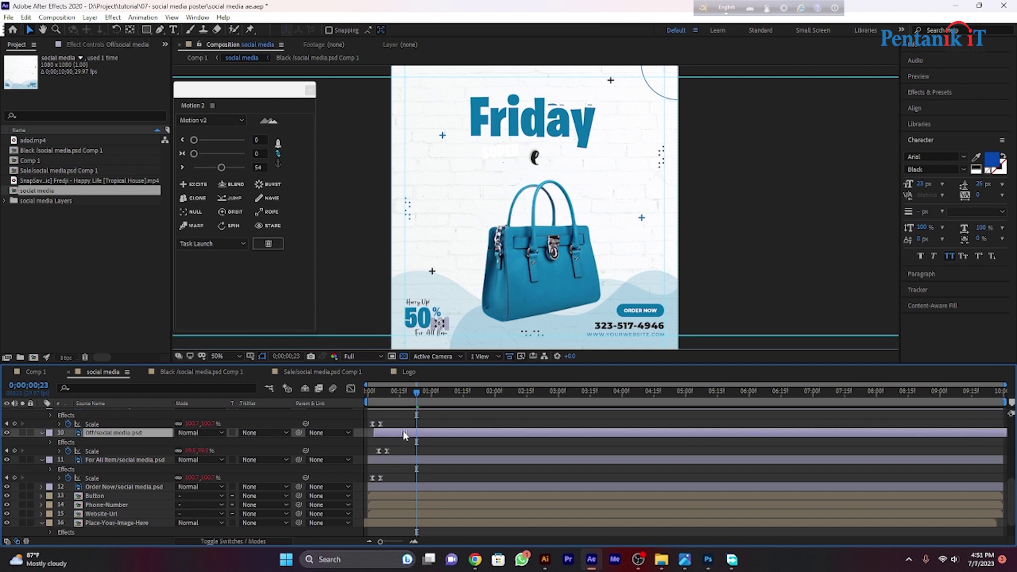
pyautogui.scroll(2, 402, 440)
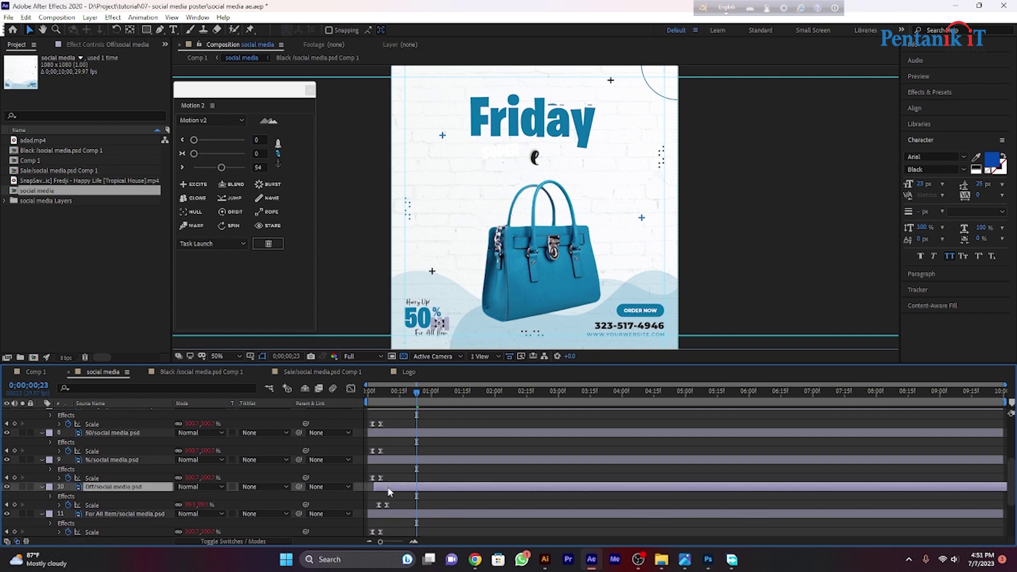
pyautogui.click(384, 454)
pyautogui.moveTo(386, 460); pyautogui.dragTo(393, 433)
pyautogui.click(394, 432)
pyautogui.scroll(1, 394, 439)
pyautogui.click(386, 433)
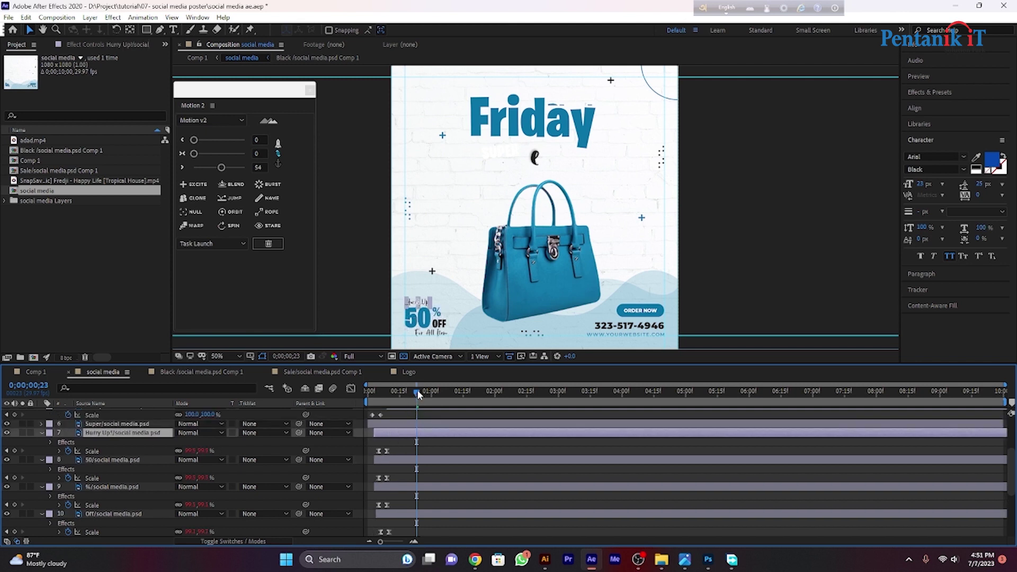
# Step: Replay the poster animation from the start several times to check the timing of the discount text
pyautogui.moveTo(418, 396); pyautogui.dragTo(359, 404)
pyautogui.press('space')
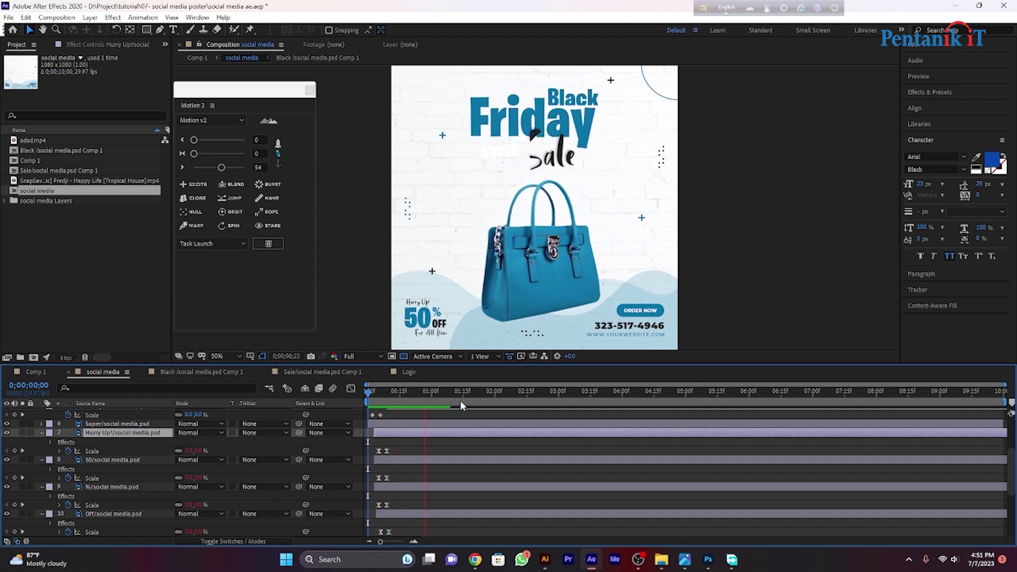
pyautogui.press('space')
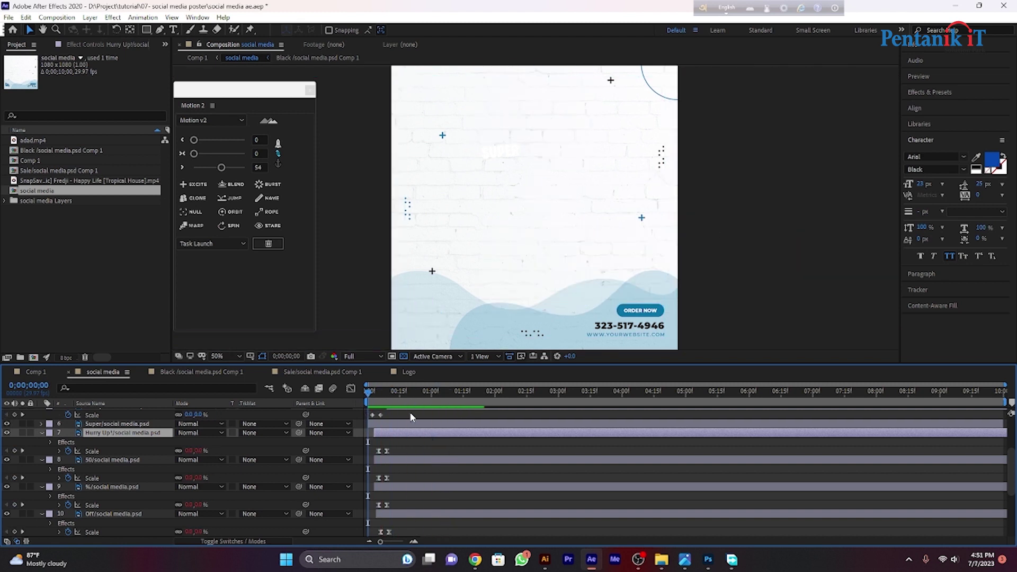
pyautogui.press('space')
pyautogui.moveTo(441, 398); pyautogui.dragTo(367, 408)
pyautogui.press('space')
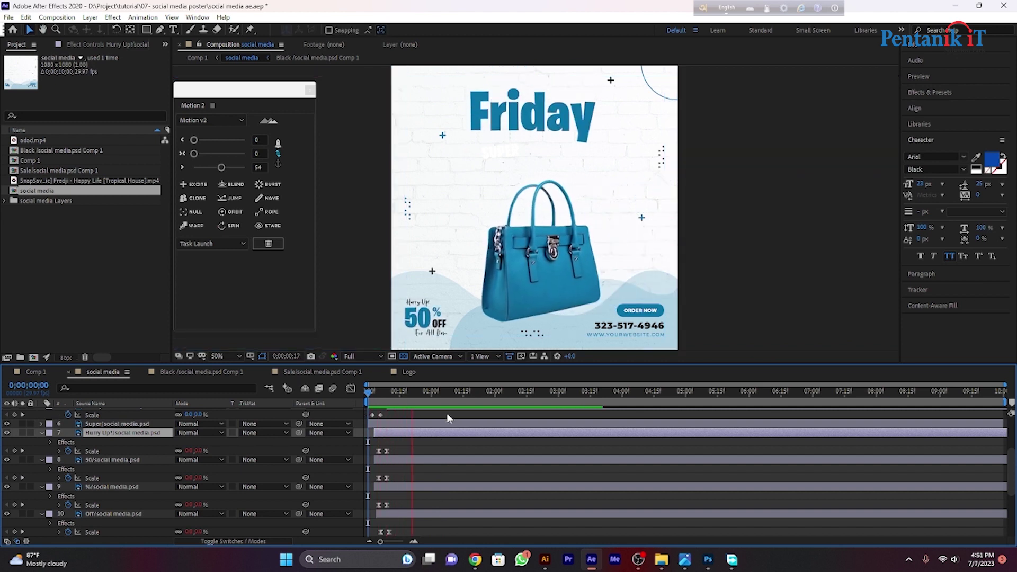
pyautogui.moveTo(417, 399); pyautogui.dragTo(366, 404)
pyautogui.press('space')
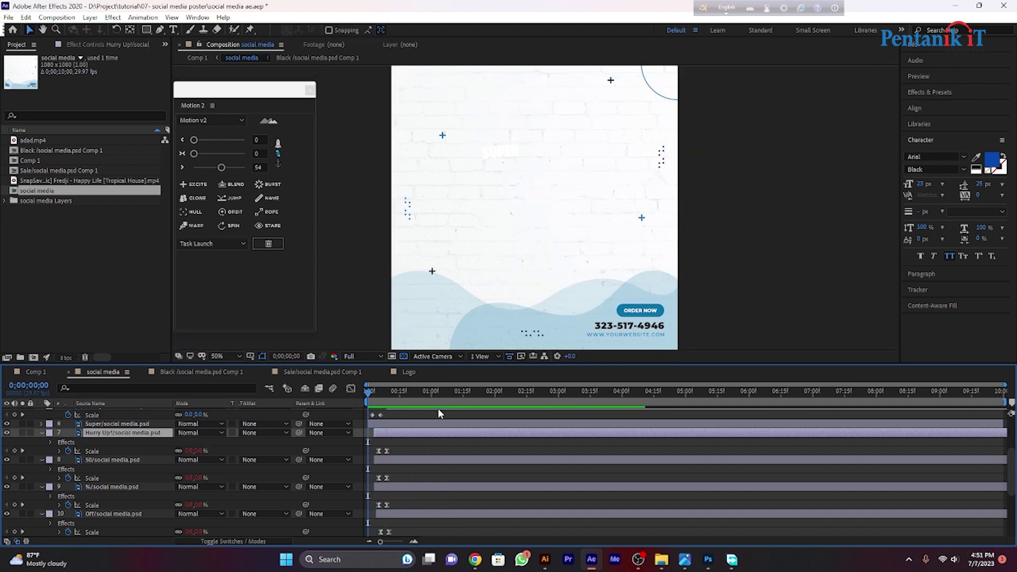
pyautogui.moveTo(437, 389); pyautogui.dragTo(357, 395)
pyautogui.press('space')
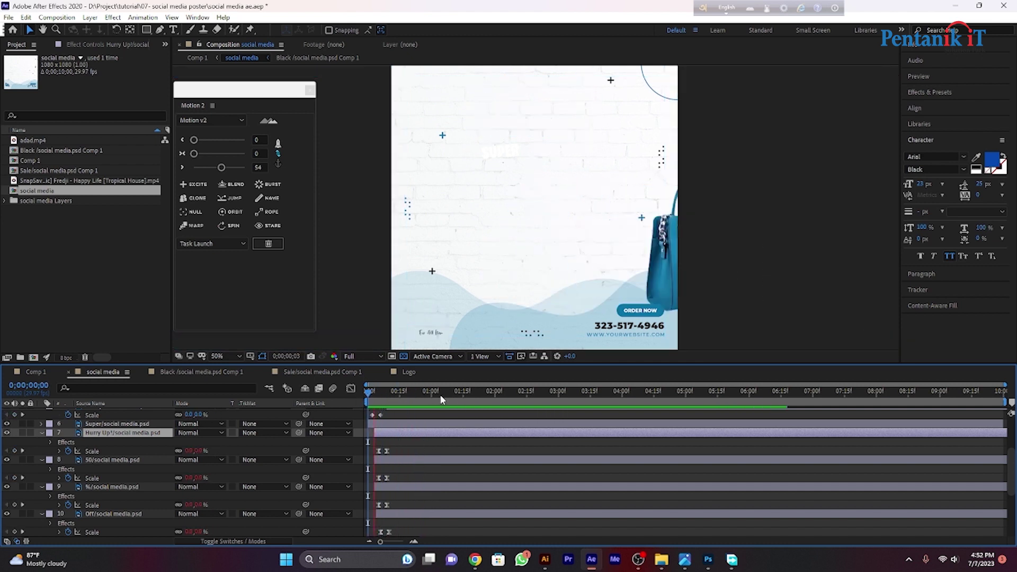
pyautogui.press('space')
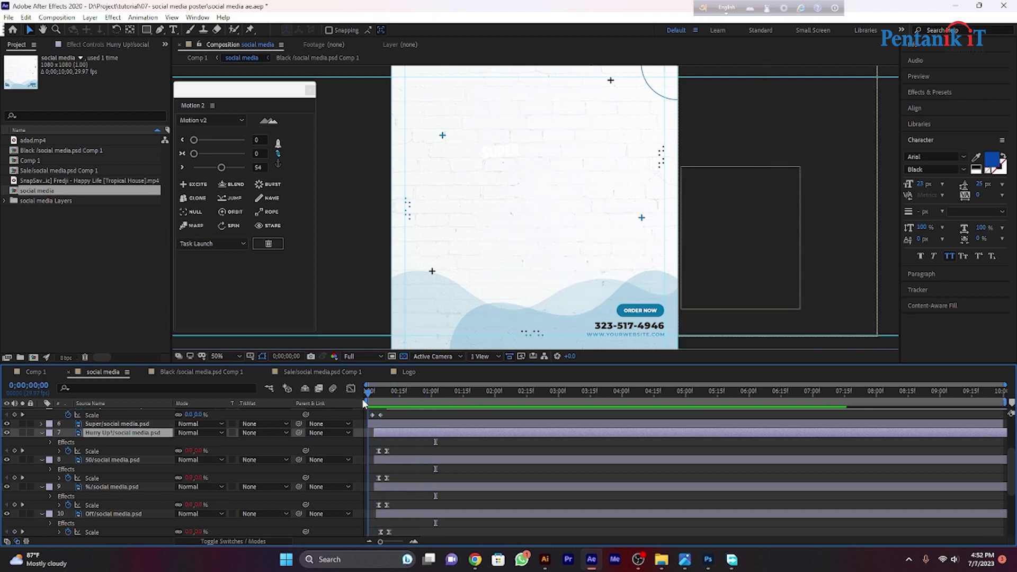
pyautogui.press('space')
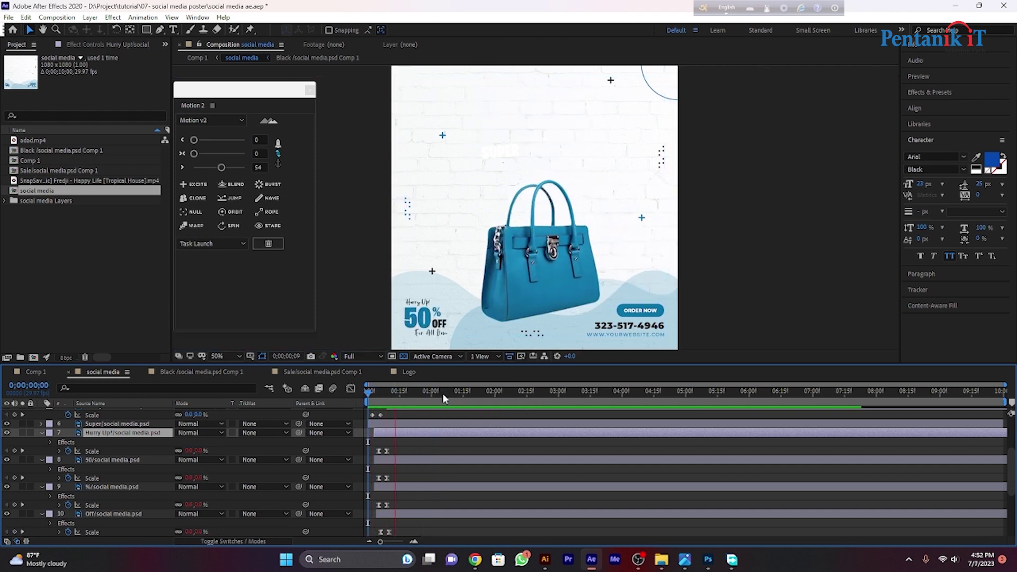
pyautogui.press('space')
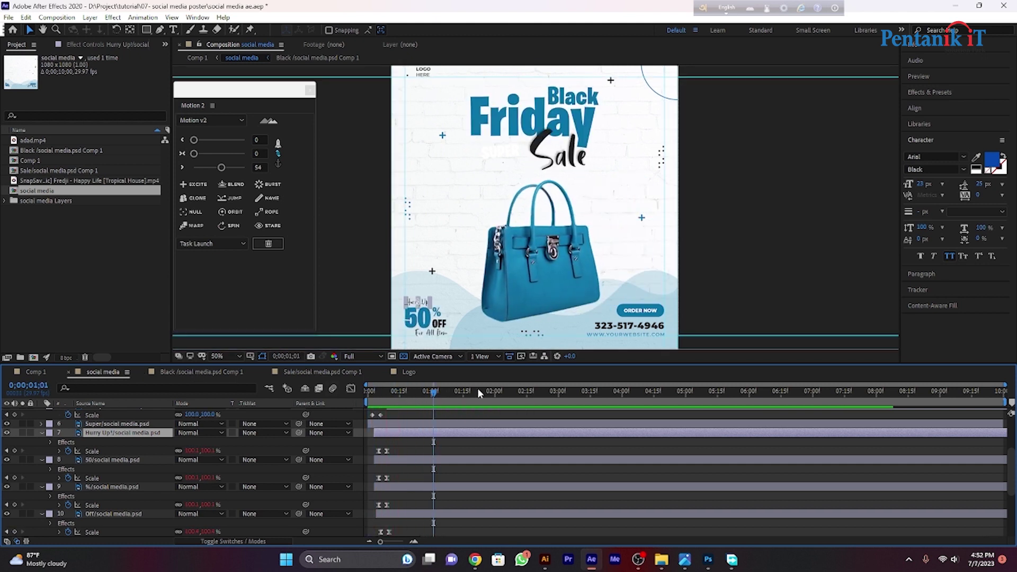
pyautogui.click(620, 327)
pyautogui.moveTo(433, 398); pyautogui.dragTo(364, 401)
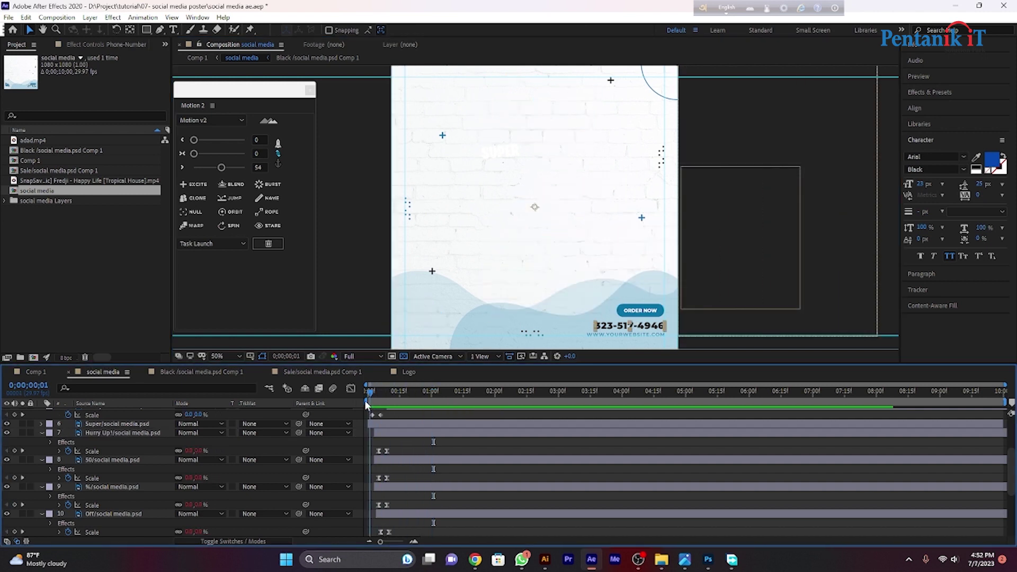
pyautogui.press('space')
pyautogui.press('space')
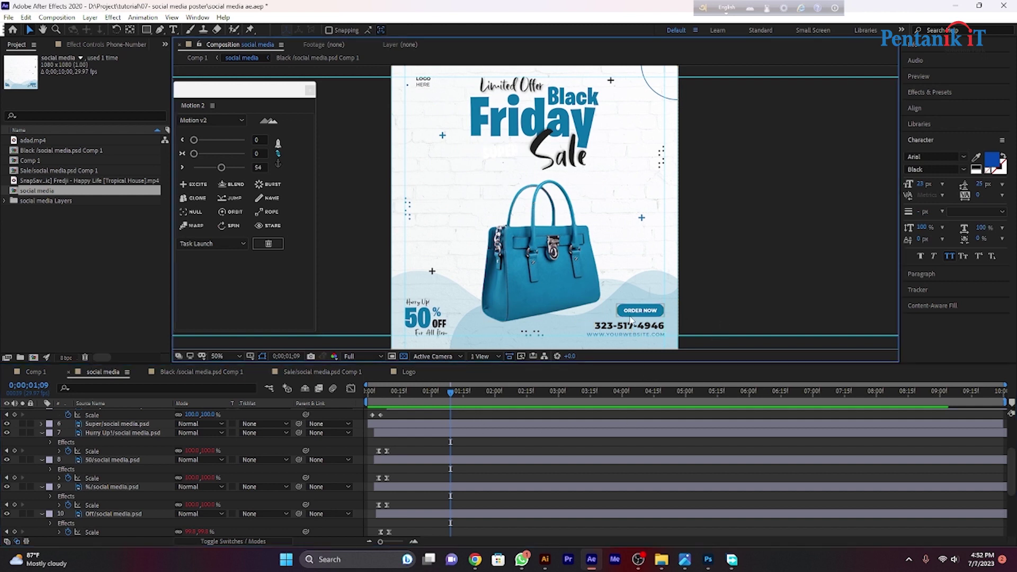
# Step: Open the Phone-Number composition and pre-compose its text layer with the default settings
pyautogui.scroll(5, 534, 452)
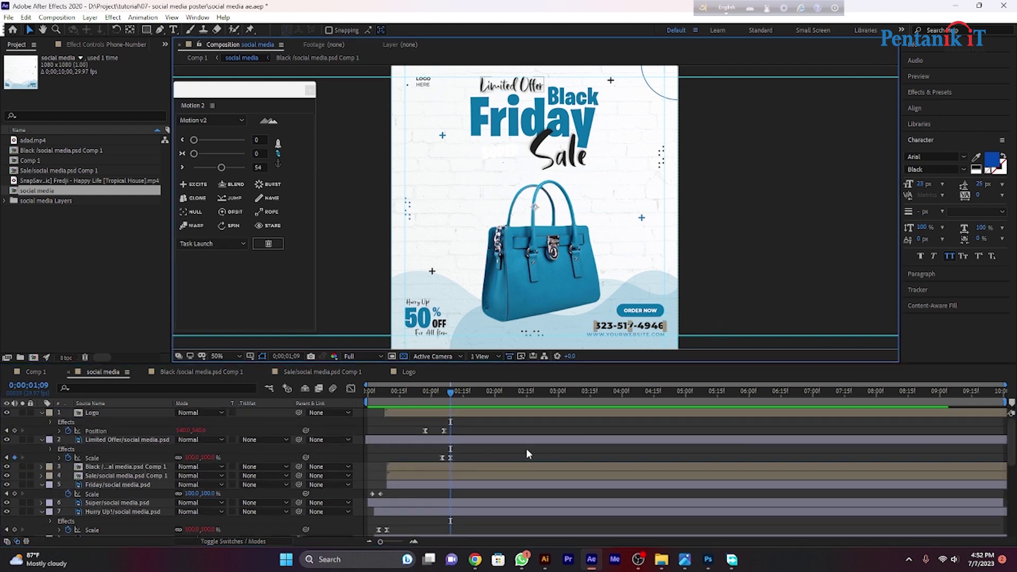
pyautogui.scroll(-5, 526, 448)
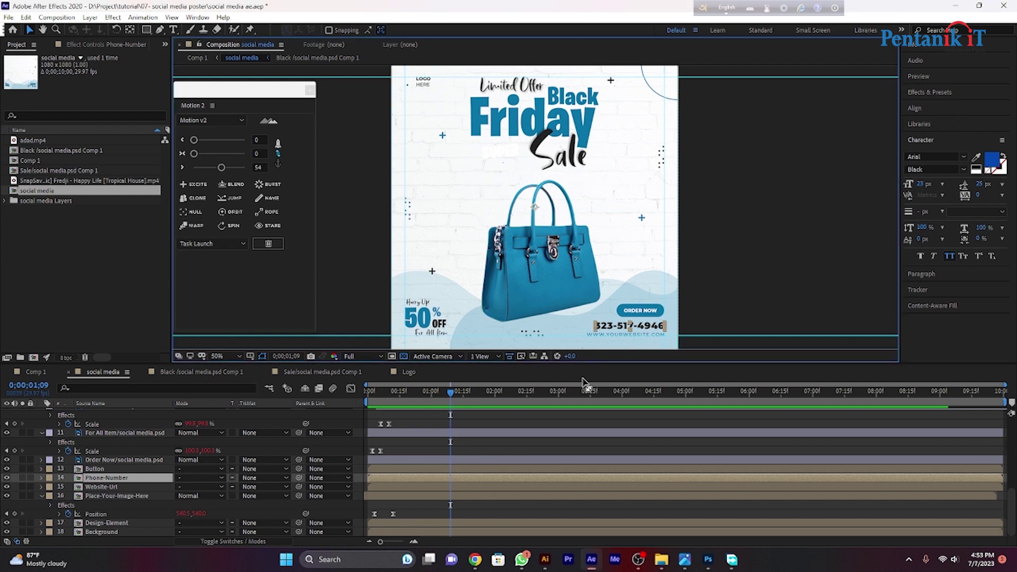
pyautogui.doubleClick(455, 480)
pyautogui.click(453, 414)
pyautogui.rightClick(453, 414)
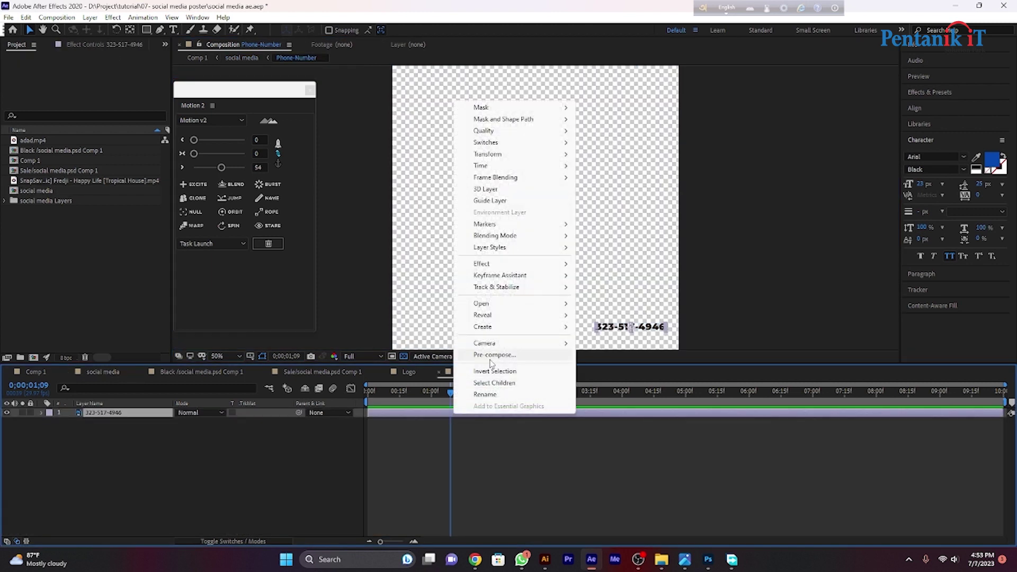
pyautogui.click(494, 354)
pyautogui.click(530, 344)
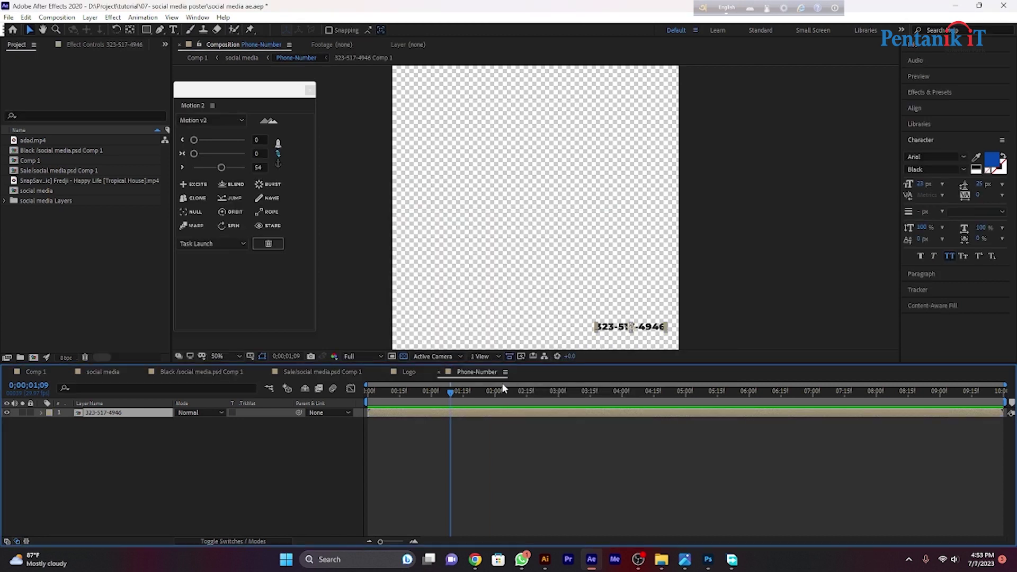
# Step: Open the pre-composed phone number and add a Position keyframe to its layer at 0;00;01;09
pyautogui.doubleClick(457, 412)
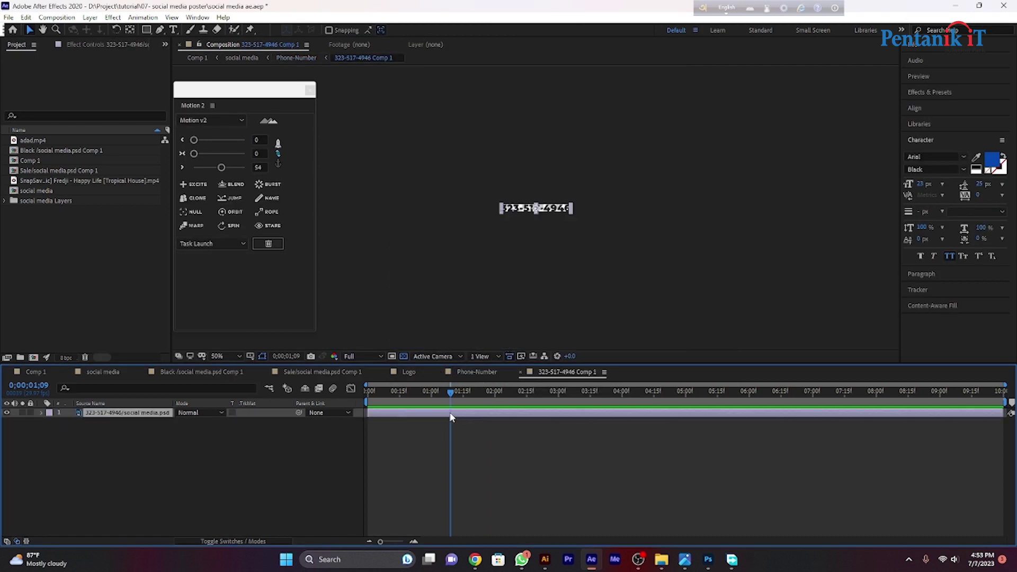
pyautogui.press('p')
pyautogui.click(67, 422)
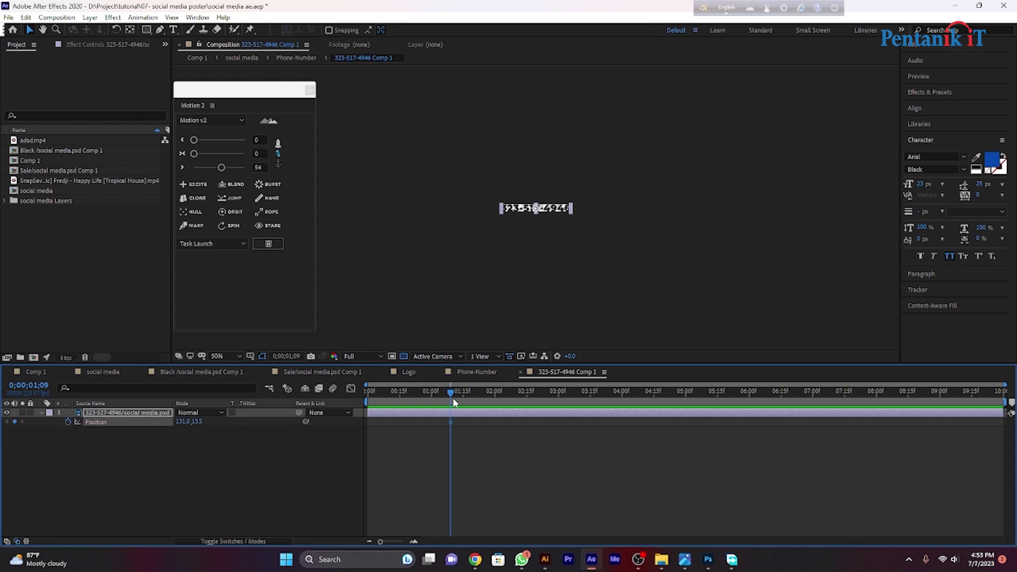
pyautogui.moveTo(452, 392); pyautogui.dragTo(468, 393)
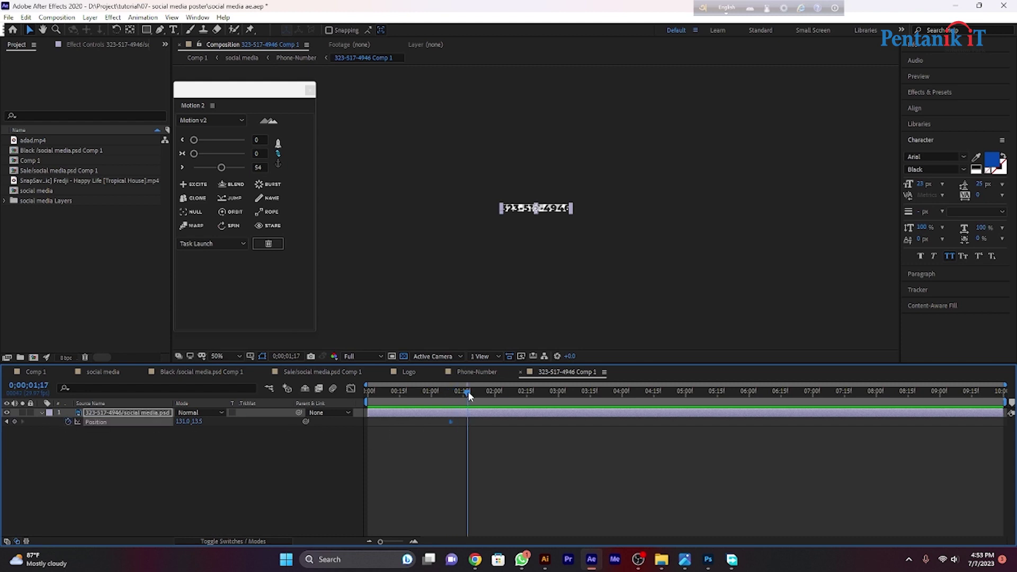
pyautogui.moveTo(186, 421); pyautogui.dragTo(285, 425)
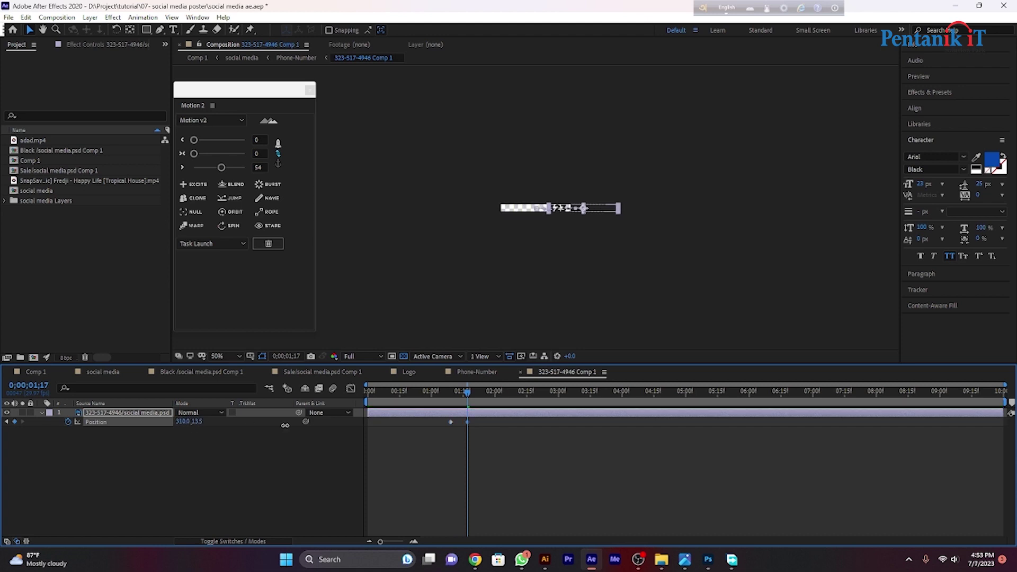
pyautogui.hotkey('ctrl', 'z')
# Step: Move the phone number's Position keyframe to 0;00;01;17, shift the text out of frame to the right at 0;00;01;10, and preview the slide-in
pyautogui.moveTo(450, 422); pyautogui.dragTo(452, 392)
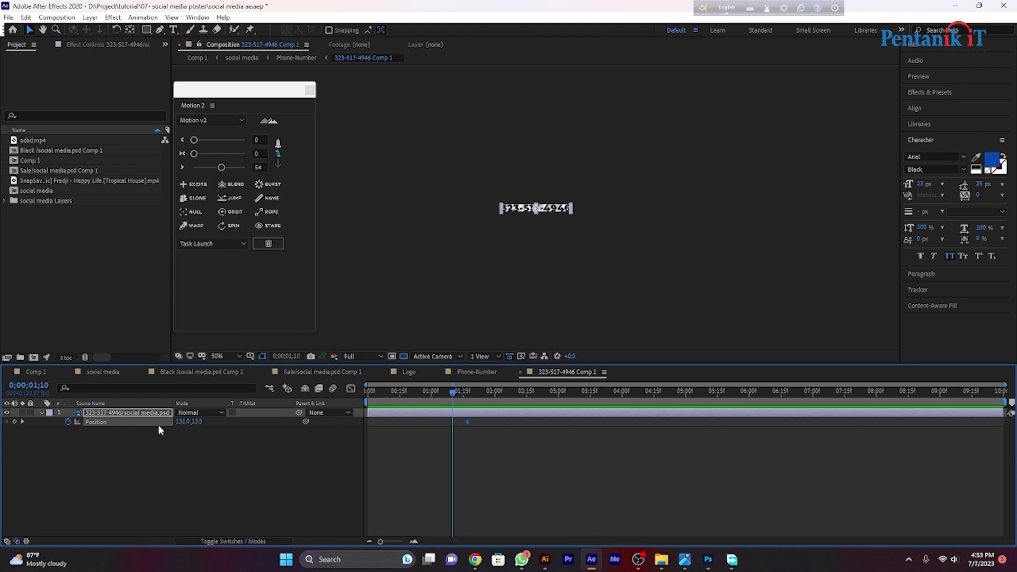
pyautogui.moveTo(183, 422); pyautogui.dragTo(329, 421)
pyautogui.press('space')
# Step: Delay the phone number's ending Position keyframe to just before 2 seconds and apply Motion 2's Excite to both Position keyframes
pyautogui.moveTo(467, 422); pyautogui.dragTo(490, 421)
pyautogui.moveTo(532, 448); pyautogui.dragTo(386, 410)
pyautogui.click(197, 184)
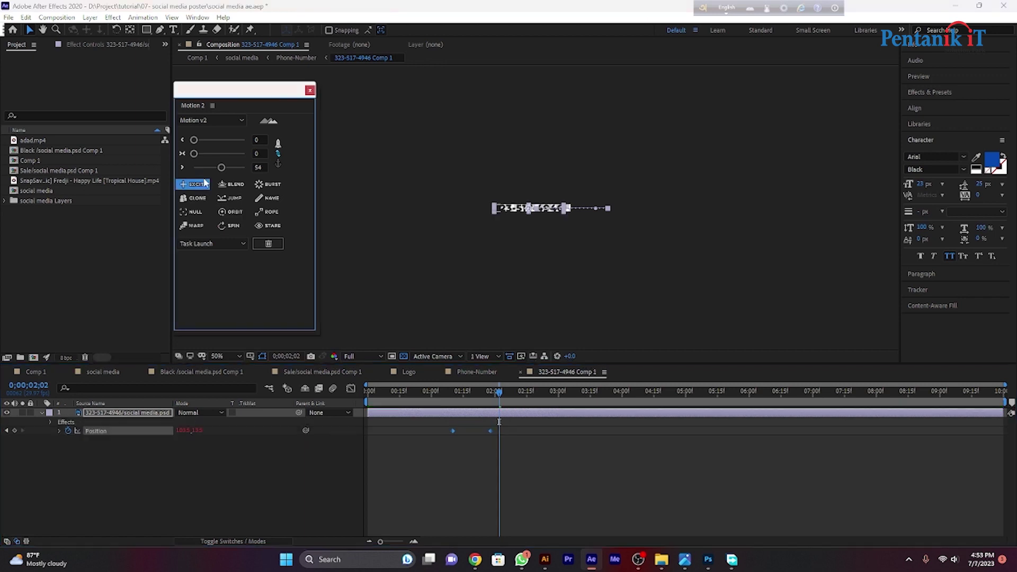
# Step: Set the Motion 2 ease value to 44 for the phone number's Position keyframes and preview the slide-in
pyautogui.moveTo(222, 167); pyautogui.dragTo(217, 167)
pyautogui.moveTo(500, 393); pyautogui.dragTo(443, 402)
pyautogui.press('space')
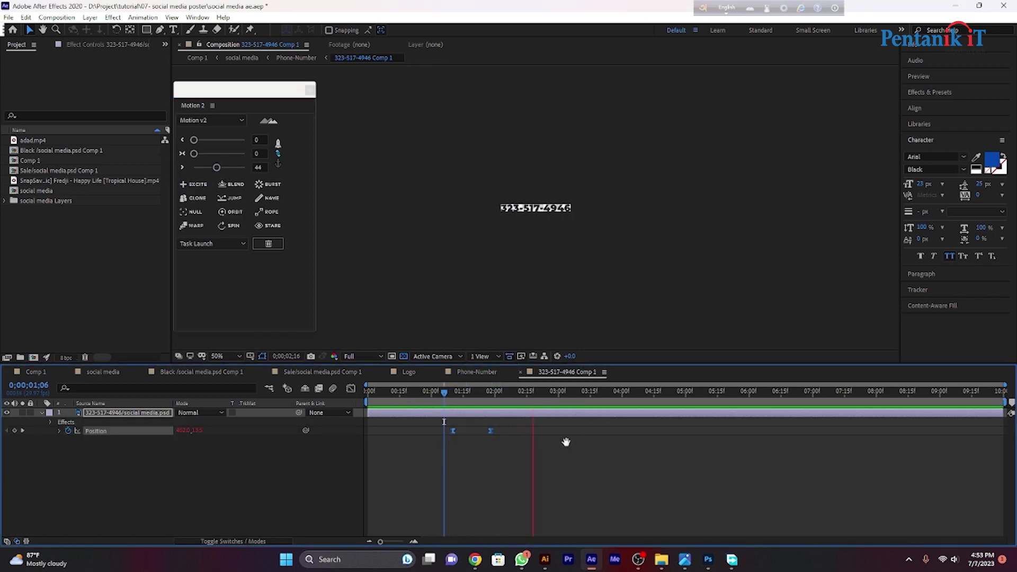
# Step: Preview the phone number's entrance in the social media composition from 0;00;00;12
pyautogui.click(109, 372)
pyautogui.moveTo(541, 399); pyautogui.dragTo(393, 413)
pyautogui.press('space')
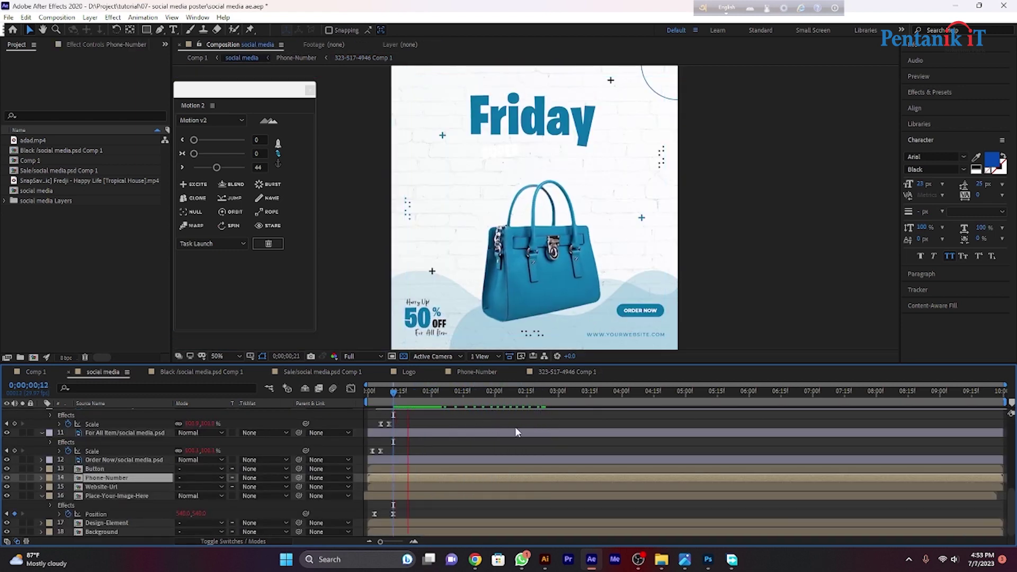
pyautogui.press('space')
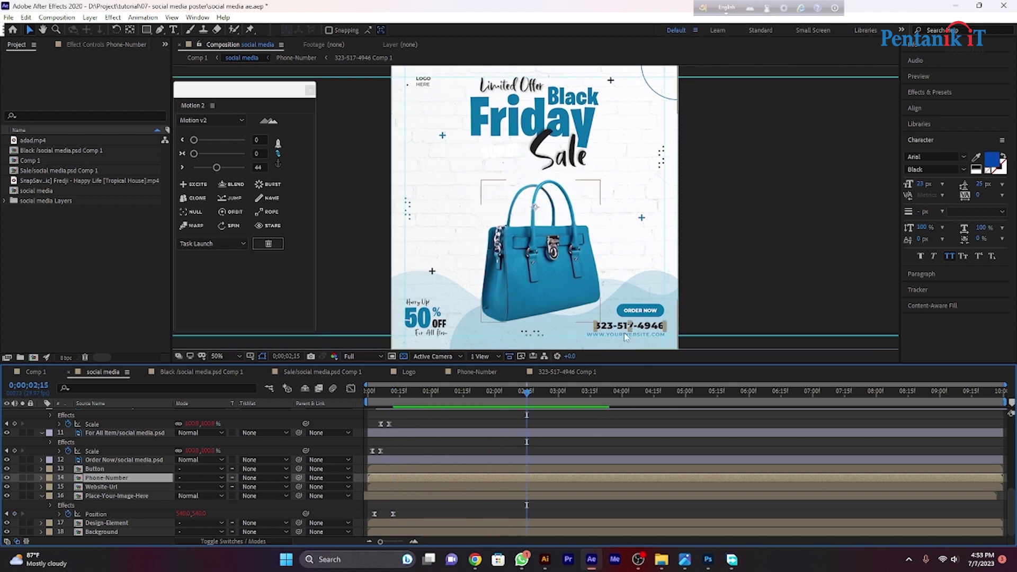
# Step: Open the Website-Url composition and pre-compose its text layer with the default settings
pyautogui.click(529, 487)
pyautogui.doubleClick(529, 486)
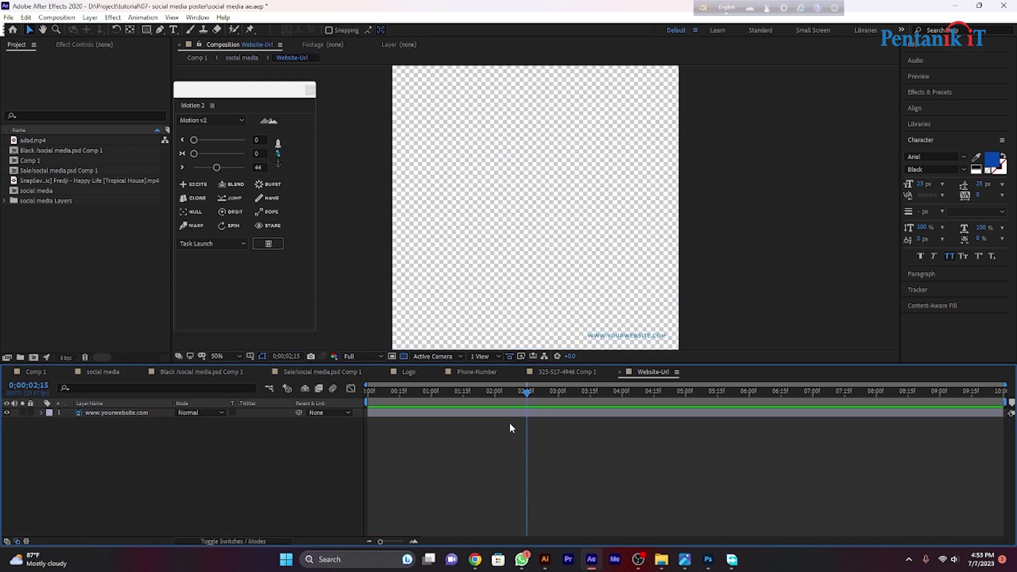
pyautogui.rightClick(510, 414)
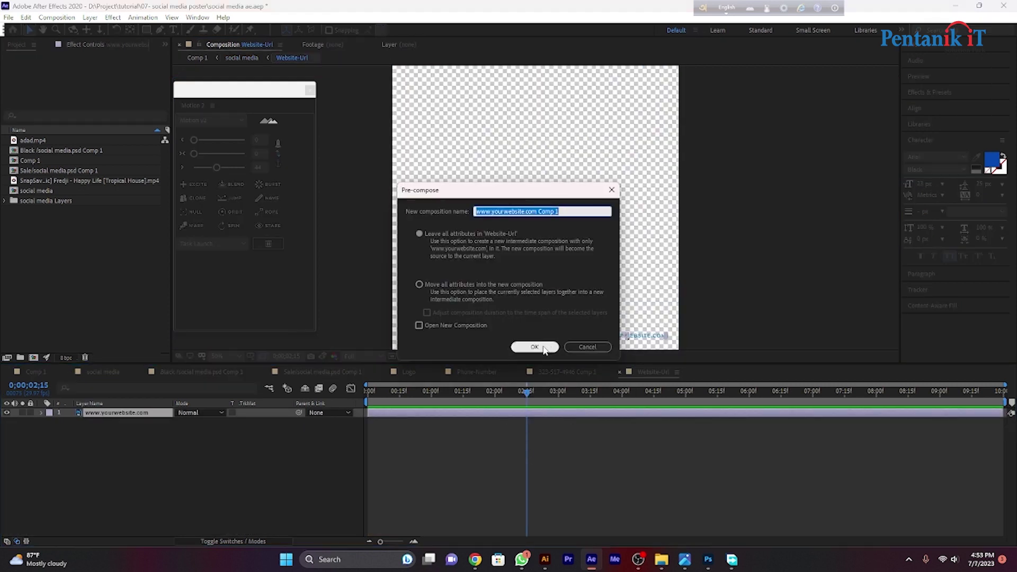
pyautogui.click(527, 345)
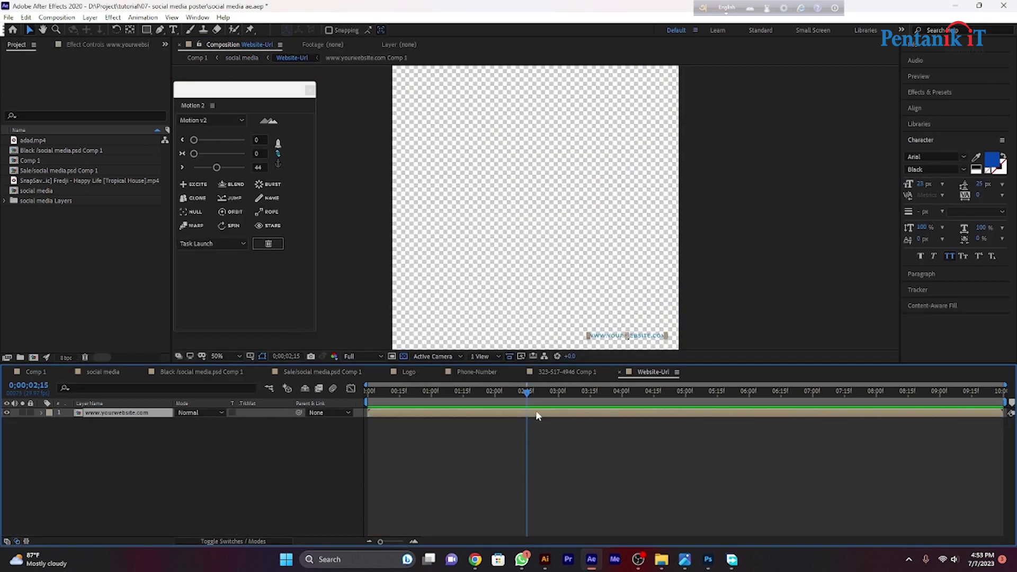
# Step: Open the pre-composed website text, keyframe its Position, and shift it down out of frame at 0;00;02;15
pyautogui.doubleClick(536, 411)
pyautogui.click(526, 413)
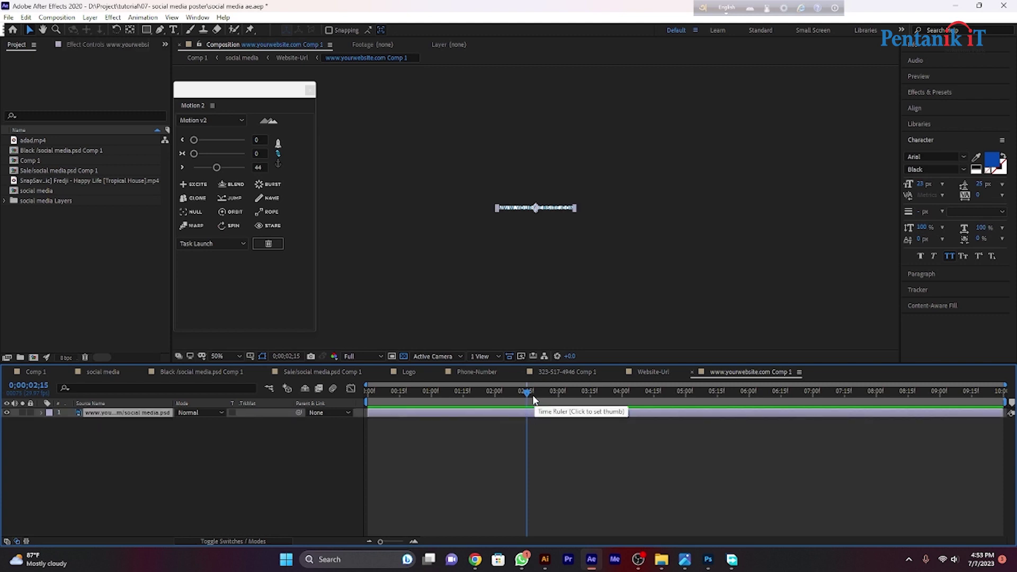
pyautogui.press('p')
pyautogui.click(68, 422)
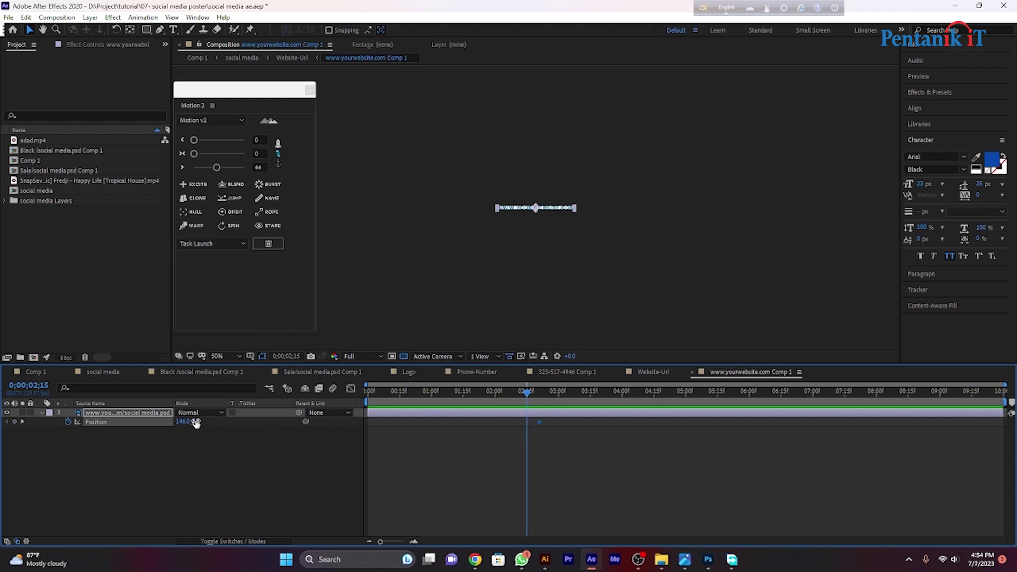
pyautogui.moveTo(195, 422); pyautogui.dragTo(217, 411)
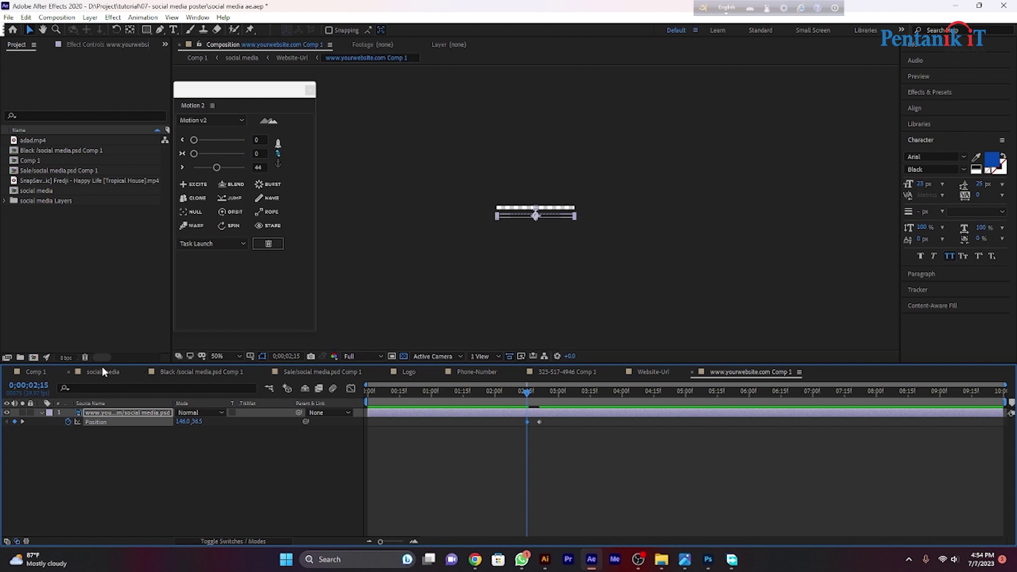
# Step: Apply Motion 2's Excite to both of the website text's Position keyframes with an ease value of 59
pyautogui.click(597, 448)
pyautogui.moveTo(578, 466); pyautogui.dragTo(453, 391)
pyautogui.click(195, 187)
pyautogui.moveTo(218, 166); pyautogui.dragTo(225, 168)
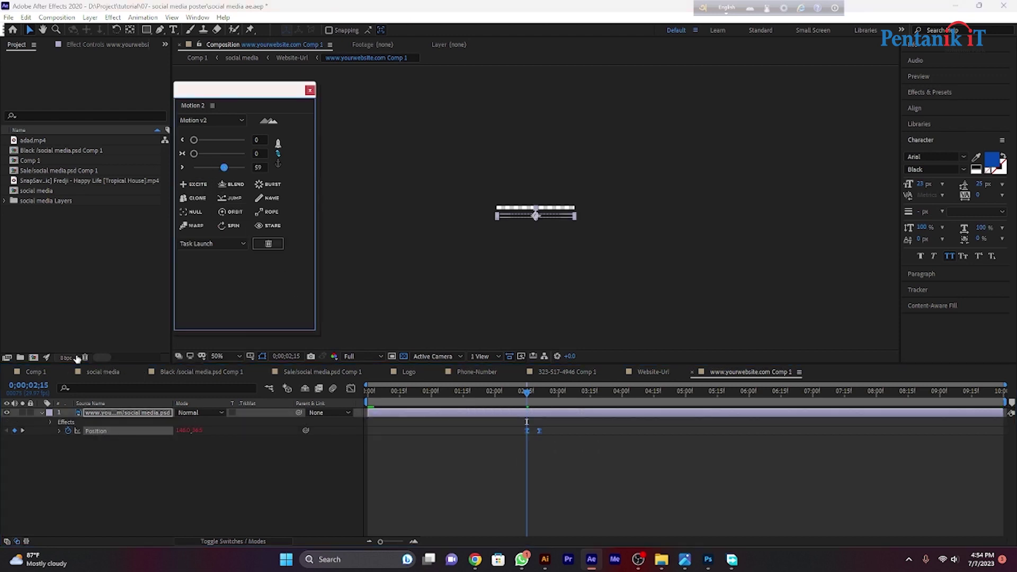
# Step: Preview the website text's entrance in the social media composition around 0;00;02;13
pyautogui.click(96, 371)
pyautogui.moveTo(527, 395); pyautogui.dragTo(539, 411)
pyautogui.press('space')
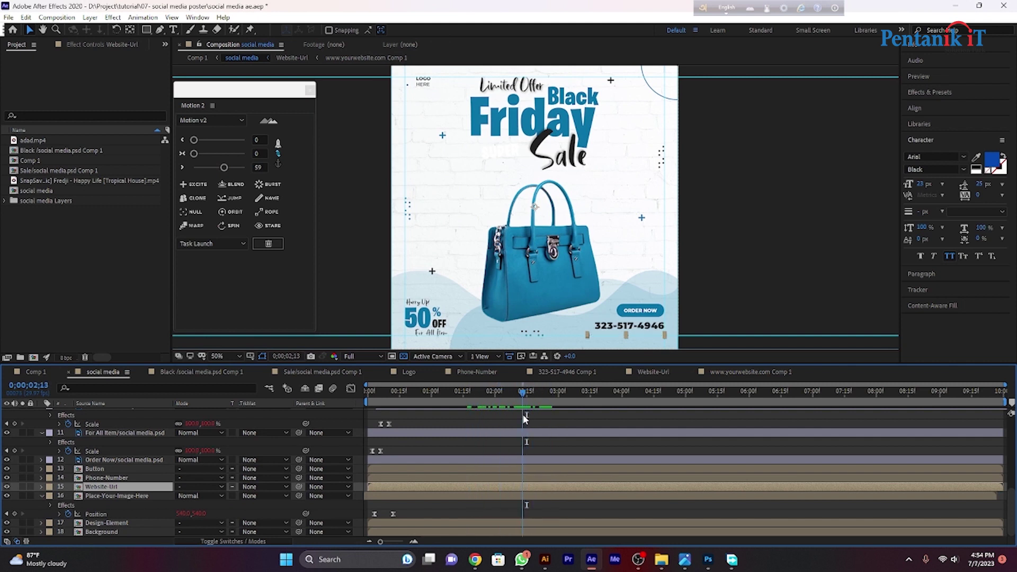
pyautogui.press('space')
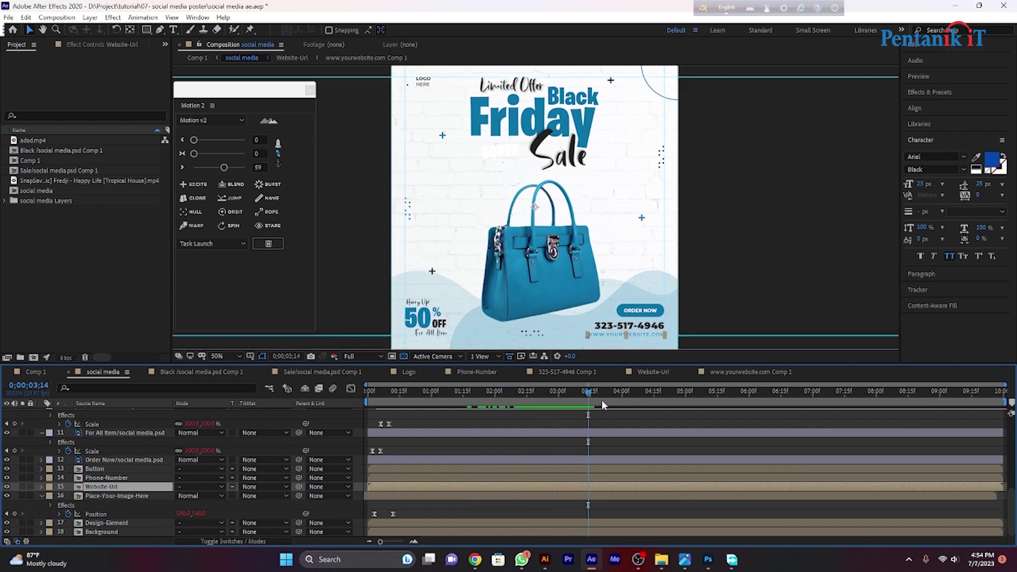
# Step: Move the website text's ending Position keyframe a few frames earlier and preview the faster rise in the social media composition
pyautogui.click(729, 371)
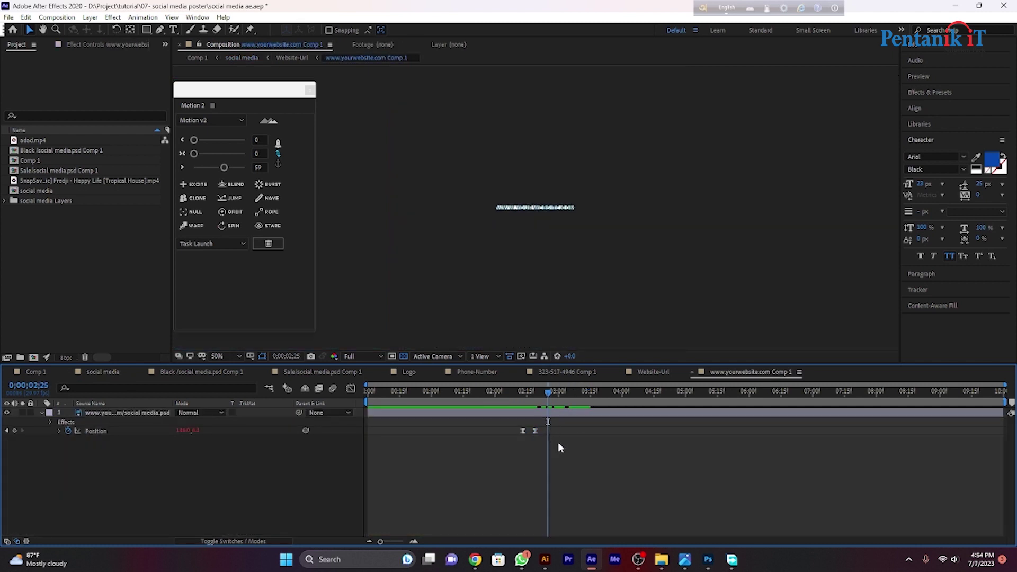
pyautogui.moveTo(535, 430); pyautogui.dragTo(531, 430)
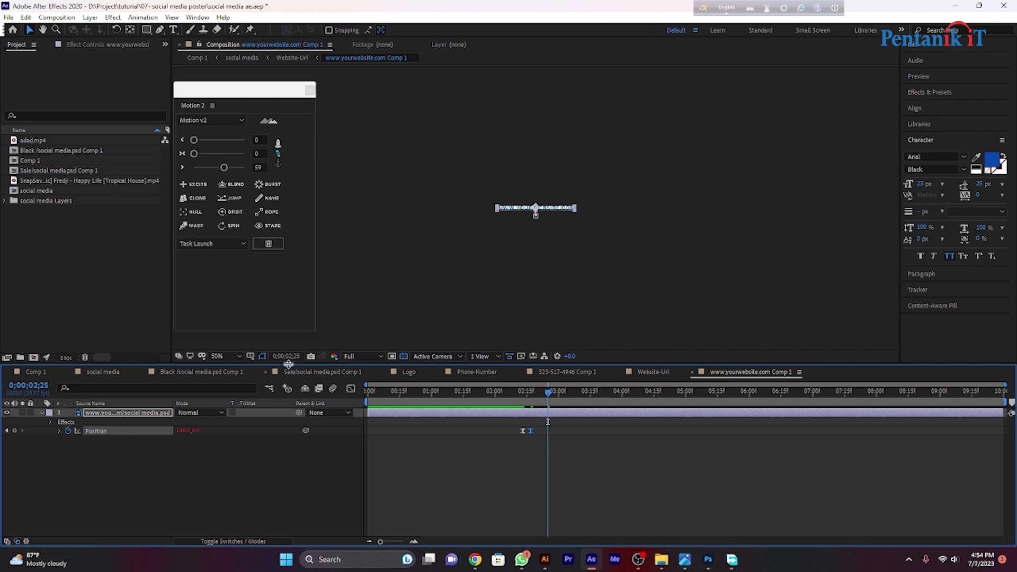
pyautogui.click(106, 371)
pyautogui.moveTo(548, 394); pyautogui.dragTo(475, 421)
pyautogui.press('space')
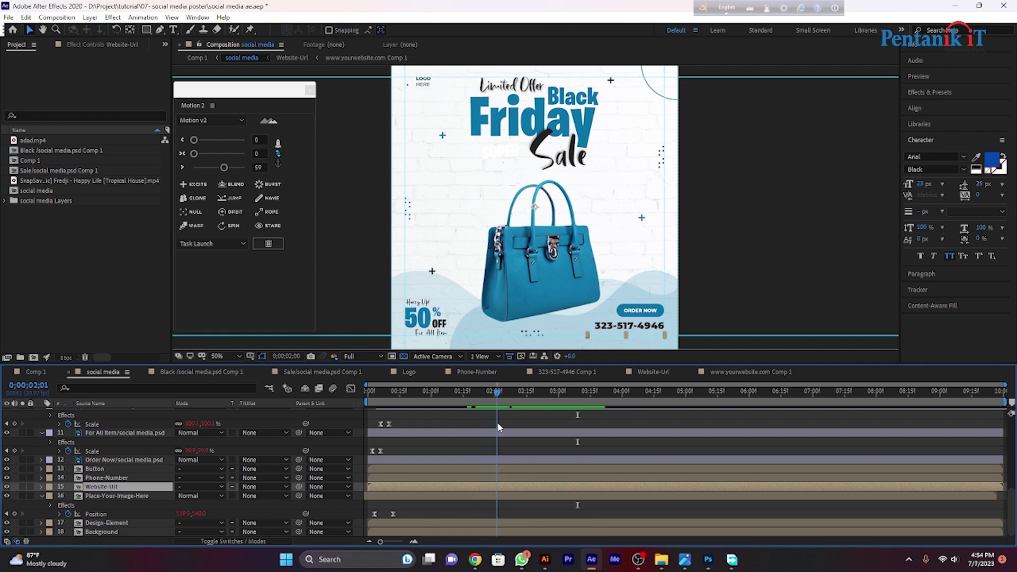
# Step: Shift the Website-Url layer about 15 frames earlier in the social media composition and preview the timing
pyautogui.moveTo(533, 492); pyautogui.dragTo(501, 486)
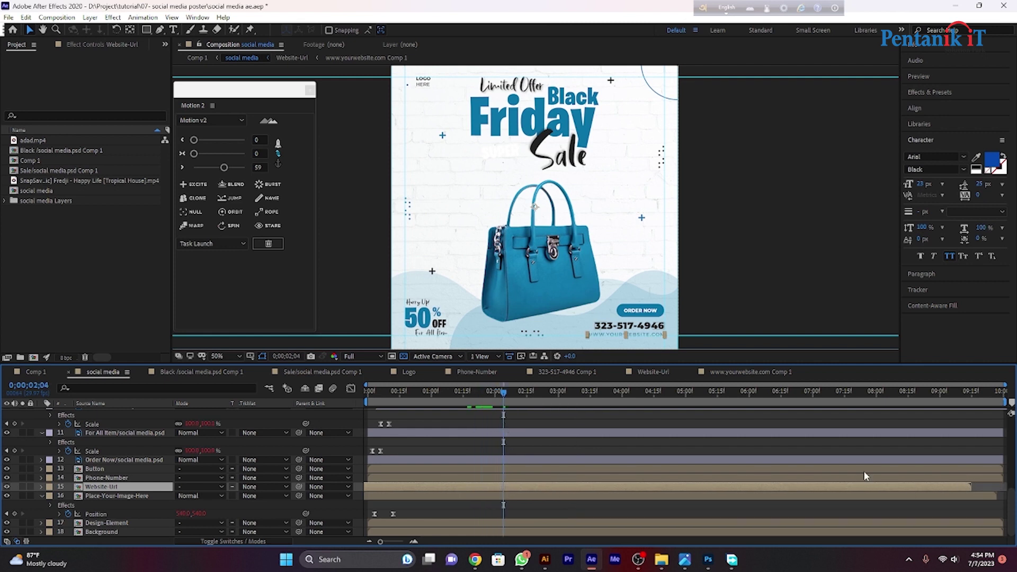
pyautogui.moveTo(528, 397); pyautogui.dragTo(453, 419)
pyautogui.press('space')
# Step: Identify the layers that form the order button by hiding the Order Now text, selecting Button, and showing the text again
pyautogui.click(529, 392)
pyautogui.click(657, 316)
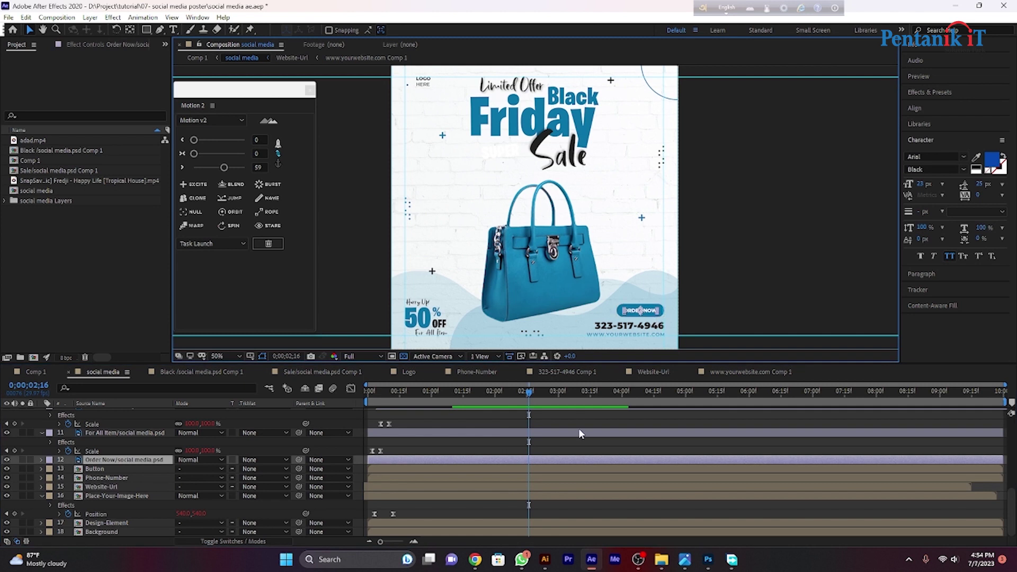
pyautogui.scroll(2, 497, 473)
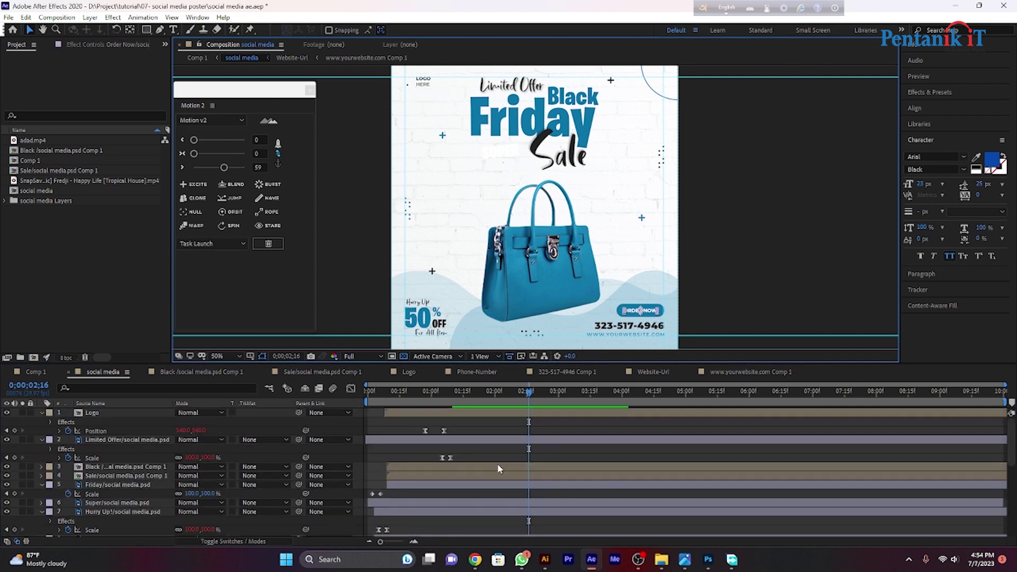
pyautogui.scroll(-2, 498, 468)
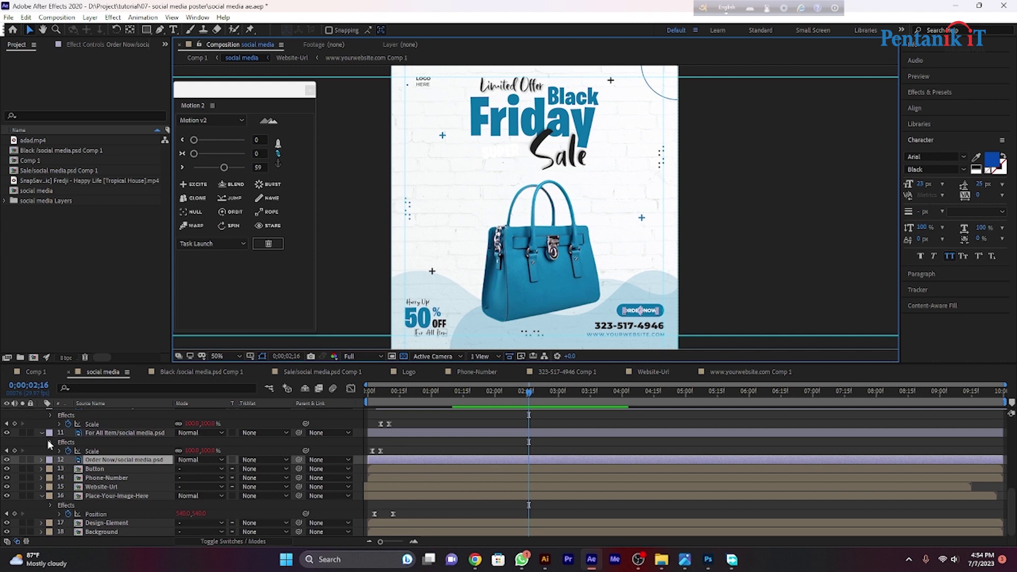
pyautogui.click(7, 459)
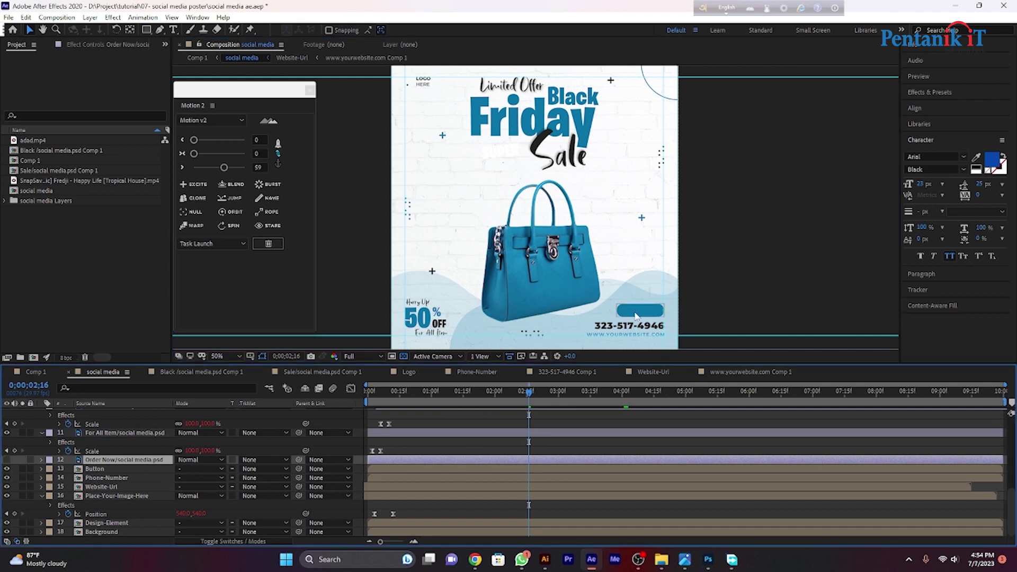
pyautogui.click(547, 467)
pyautogui.click(8, 460)
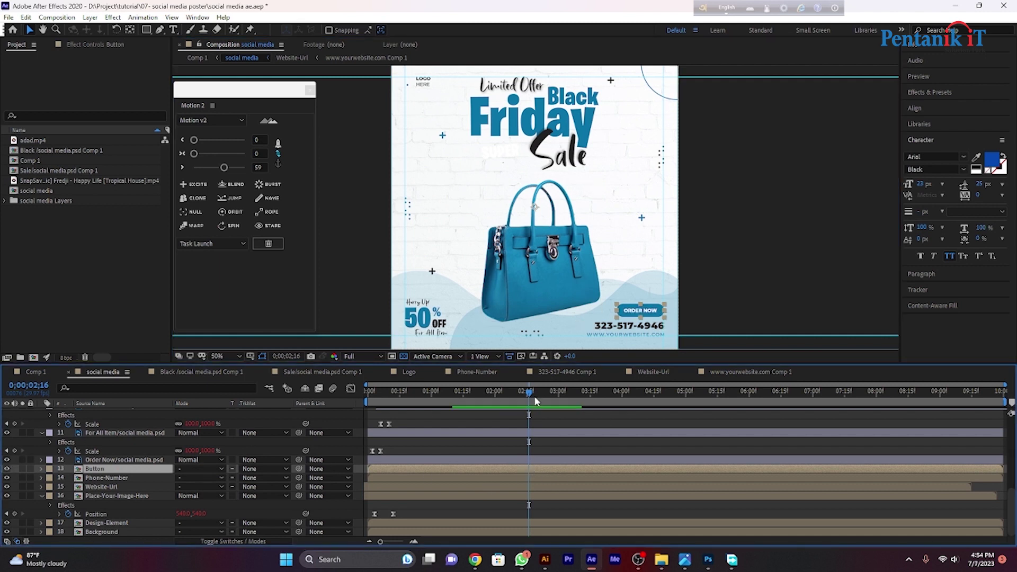
# Step: Add Scale keyframes to both the Order Now and Button layers at 0;00;02;05
pyautogui.keyDown('shift'); pyautogui.click(533, 461); pyautogui.keyUp('shift')
pyautogui.moveTo(524, 403); pyautogui.dragTo(506, 403)
pyautogui.press('s')
pyautogui.click(68, 469)
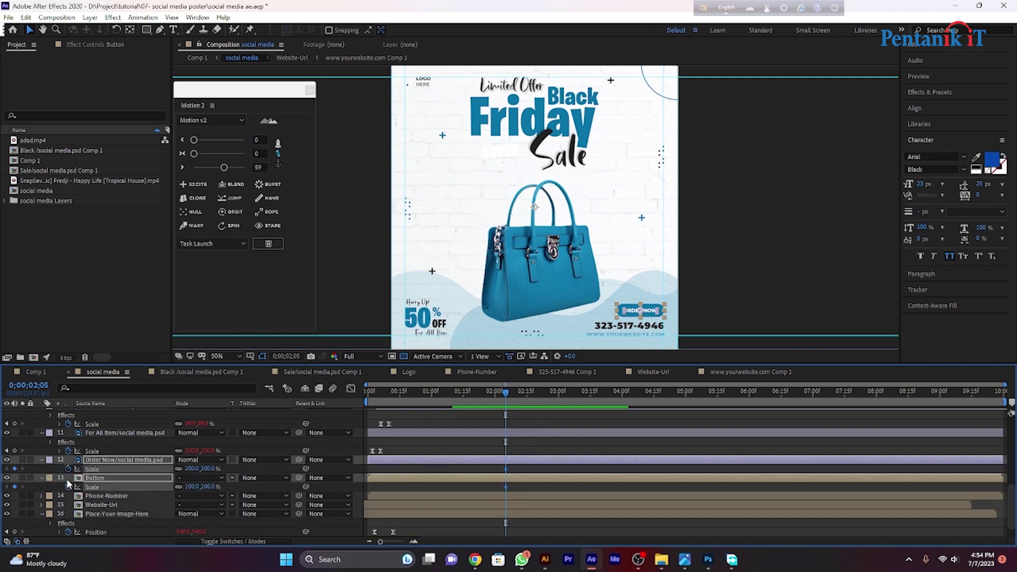
# Step: Set the Scale of the Order Now and Button layers to 0% at 0;00;01;26
pyautogui.moveTo(516, 403); pyautogui.dragTo(486, 403)
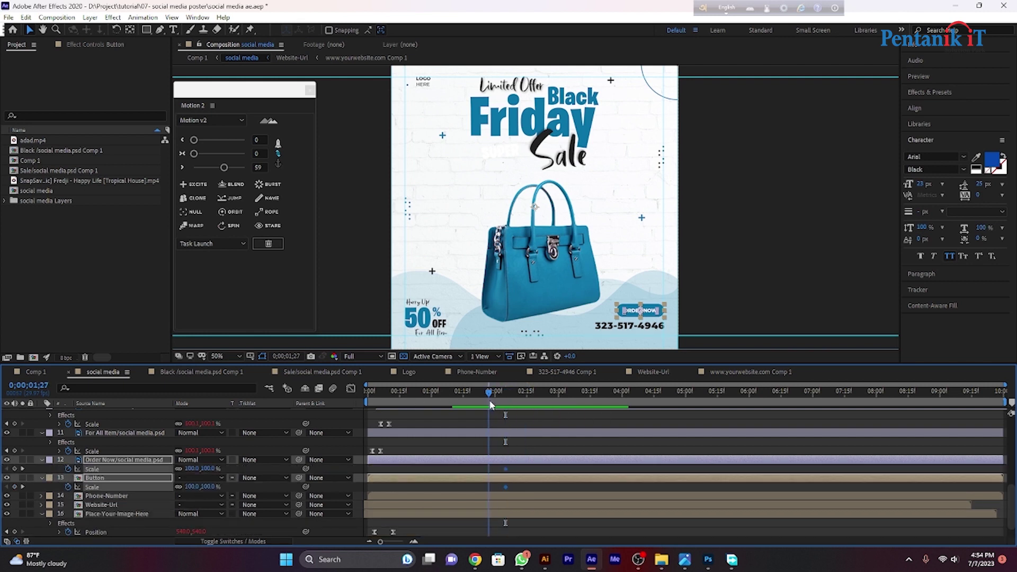
pyautogui.click(191, 468)
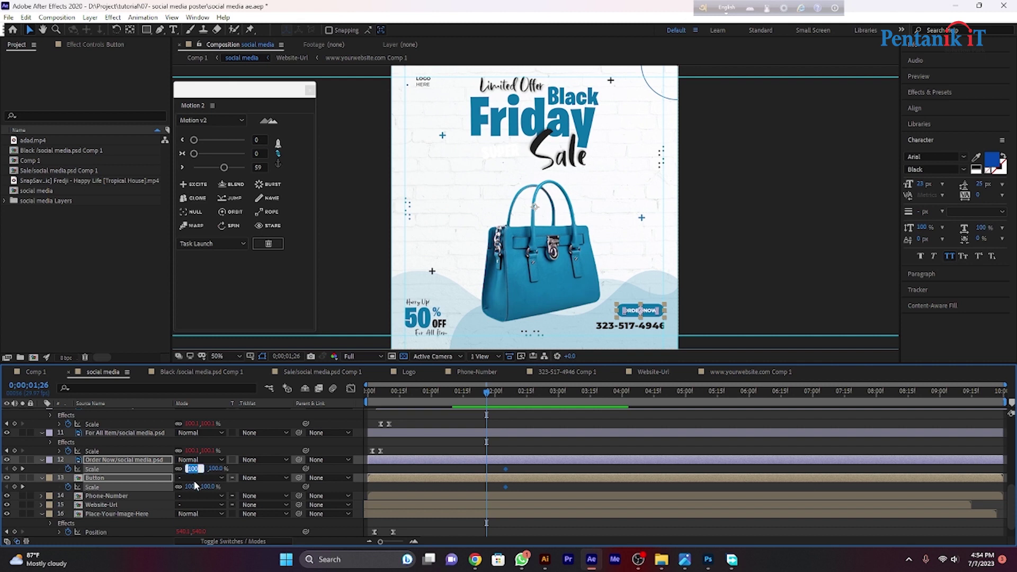
pyautogui.write('0')
pyautogui.press('Return')
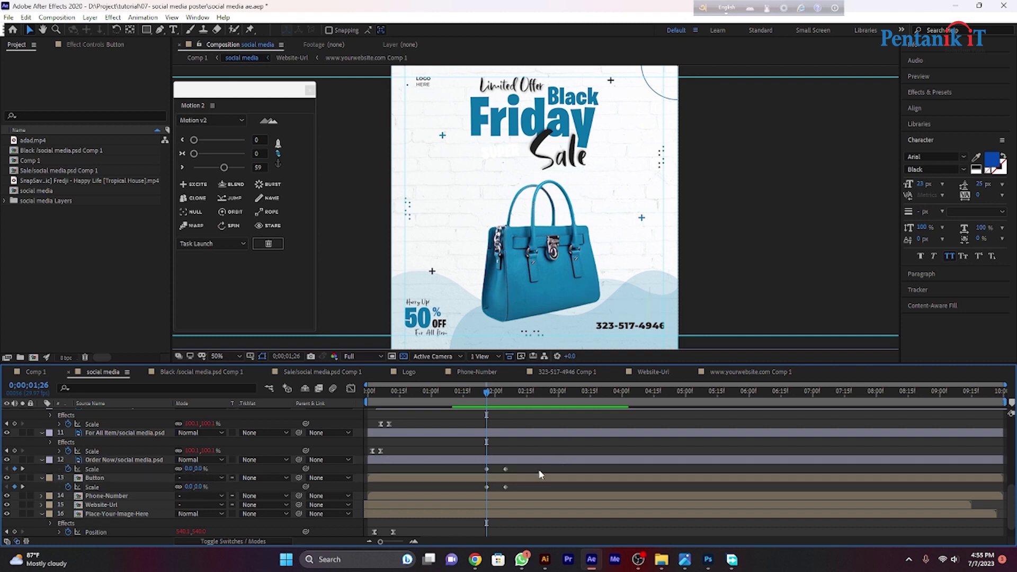
# Step: Apply Motion 2's Excite to the Order Now and Button Scale keyframes with an ease value of 53, and preview the pop-in
pyautogui.moveTo(519, 494); pyautogui.dragTo(465, 462)
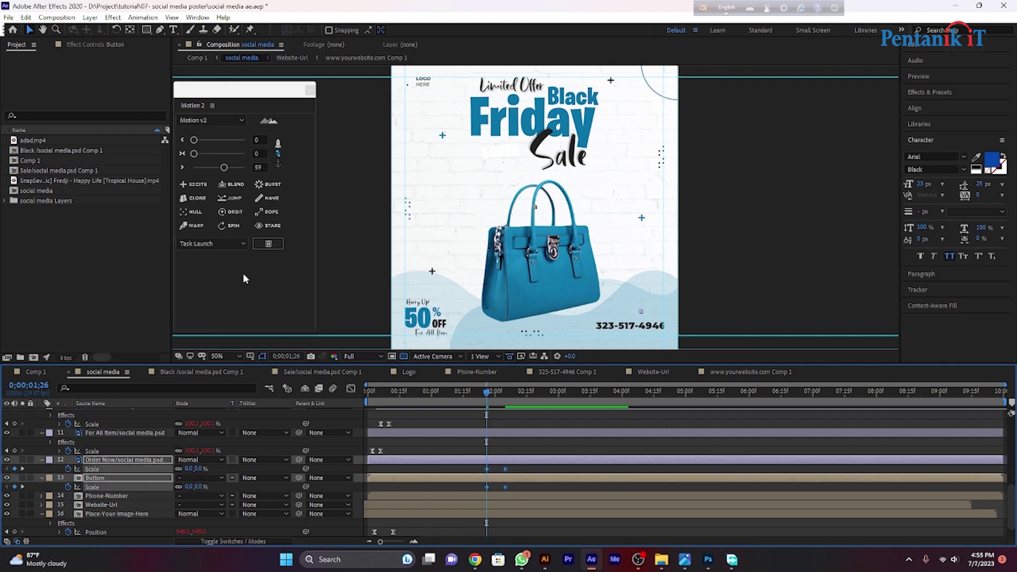
pyautogui.click(196, 183)
pyautogui.moveTo(224, 167); pyautogui.dragTo(220, 168)
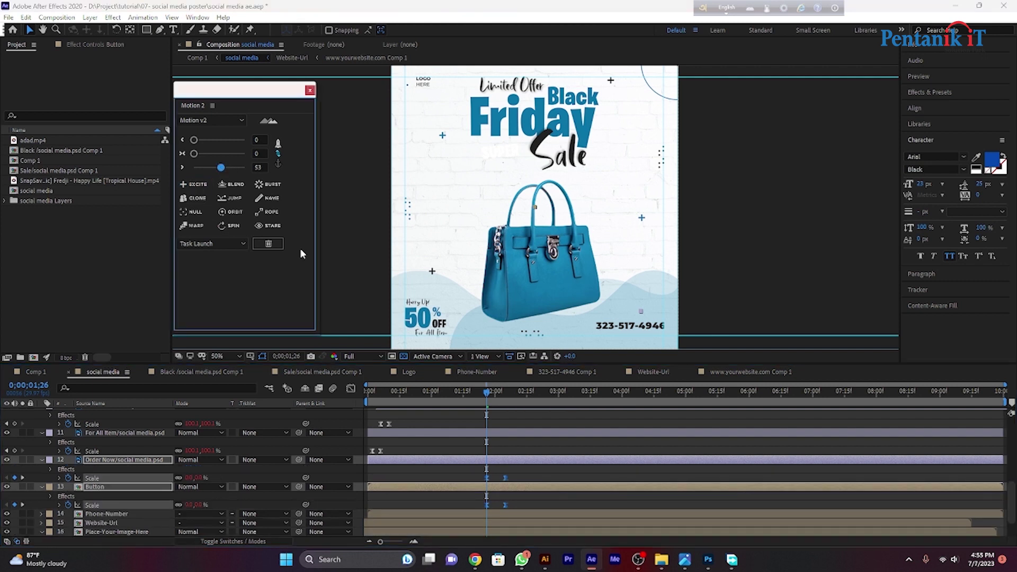
pyautogui.click(480, 392)
pyautogui.press('space')
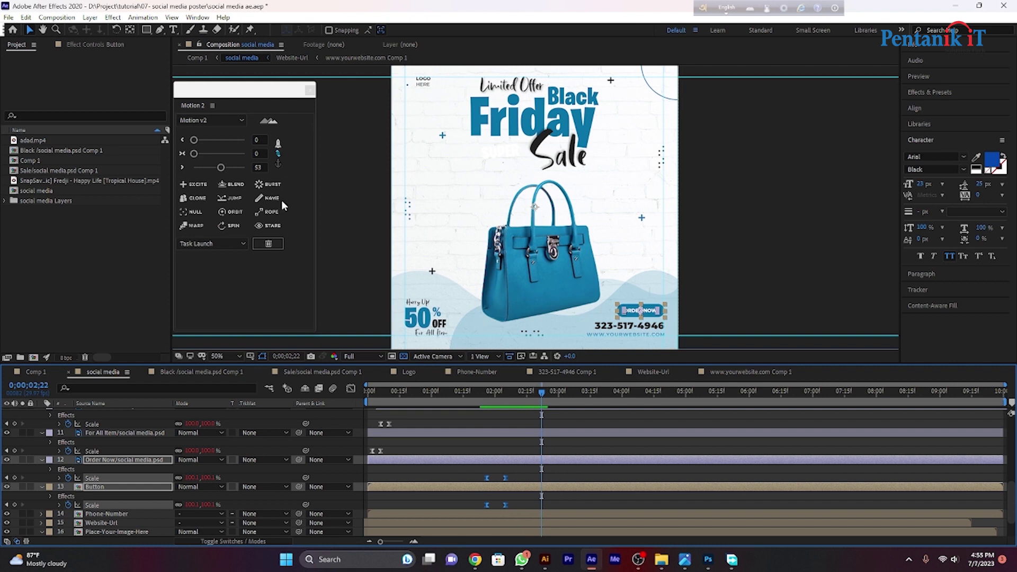
# Step: Open Animation Composer 3's Anchor Point Mover, center the anchor points of Order Now and Button, and preview the scaling
pyautogui.click(203, 17)
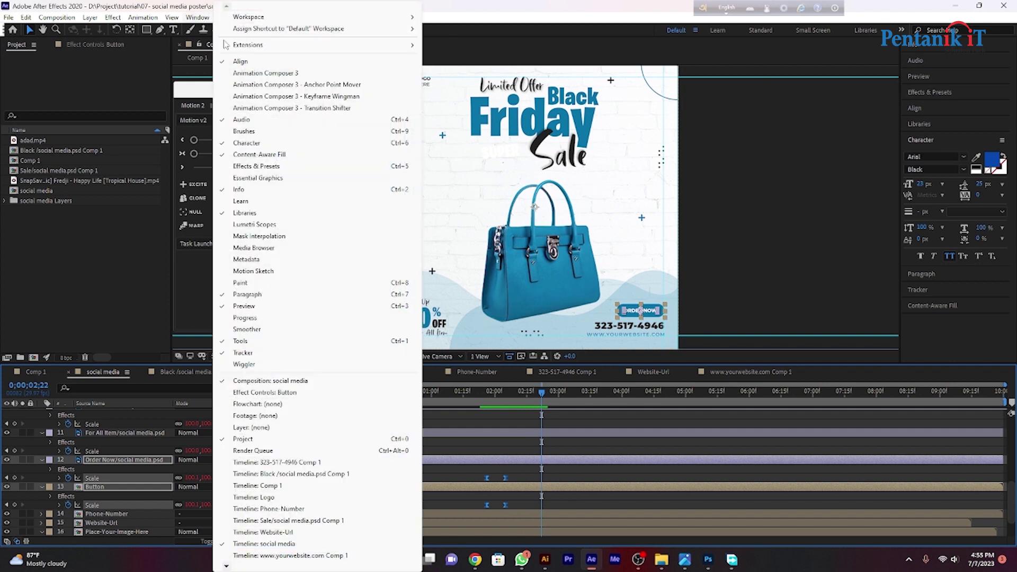
pyautogui.click(319, 84)
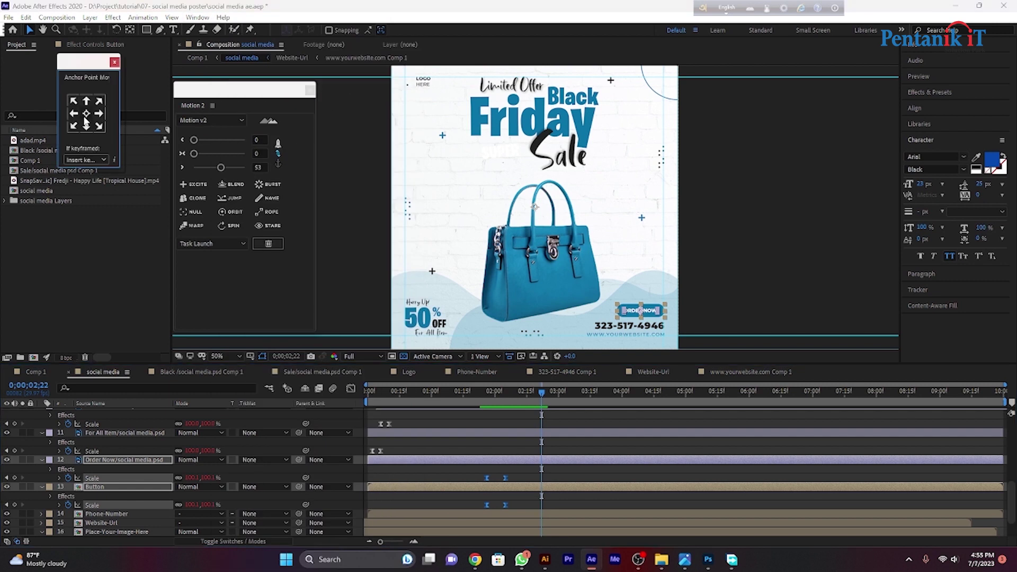
pyautogui.click(86, 114)
pyautogui.click(557, 415)
pyautogui.moveTo(539, 395); pyautogui.dragTo(476, 398)
pyautogui.press('space')
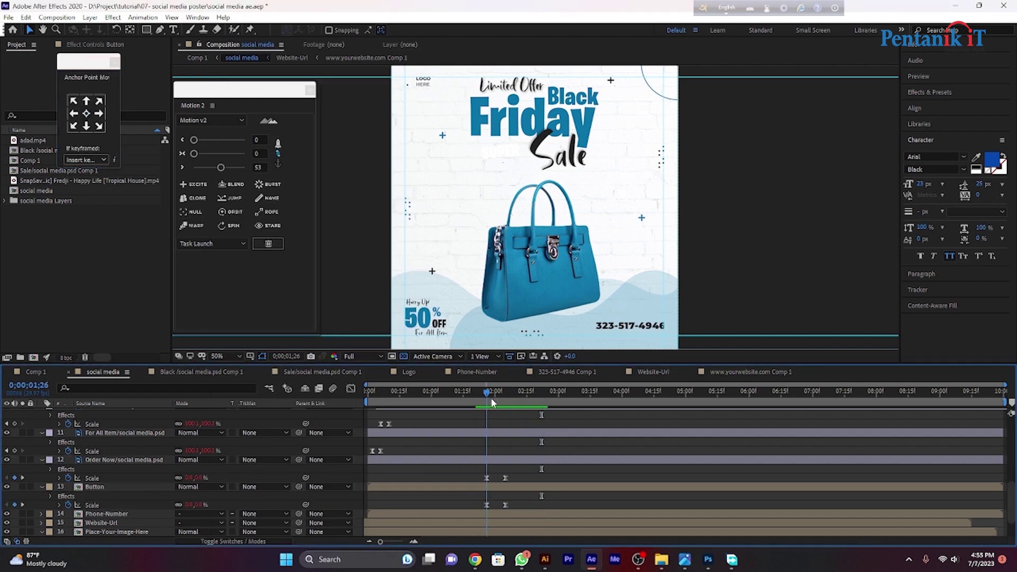
# Step: Center the anchor point of the Order Now layer and of the Button layer individually
pyautogui.click(588, 459)
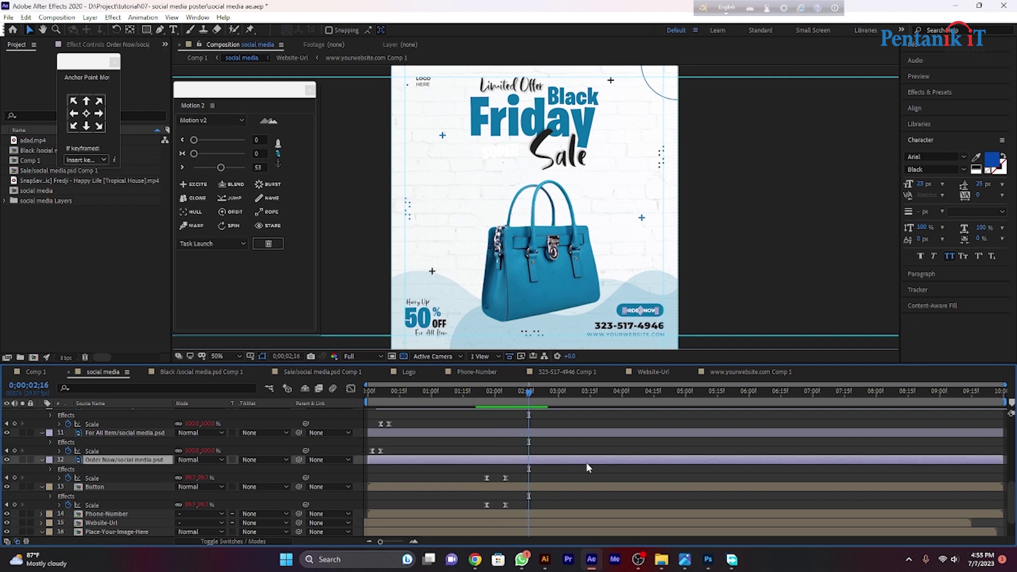
pyautogui.click(87, 113)
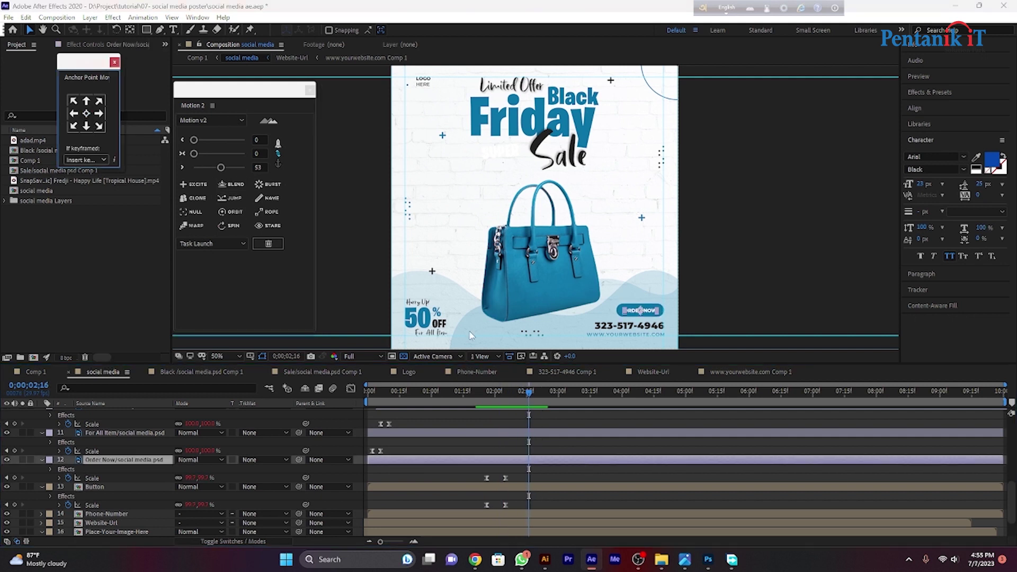
pyautogui.click(617, 483)
pyautogui.click(92, 121)
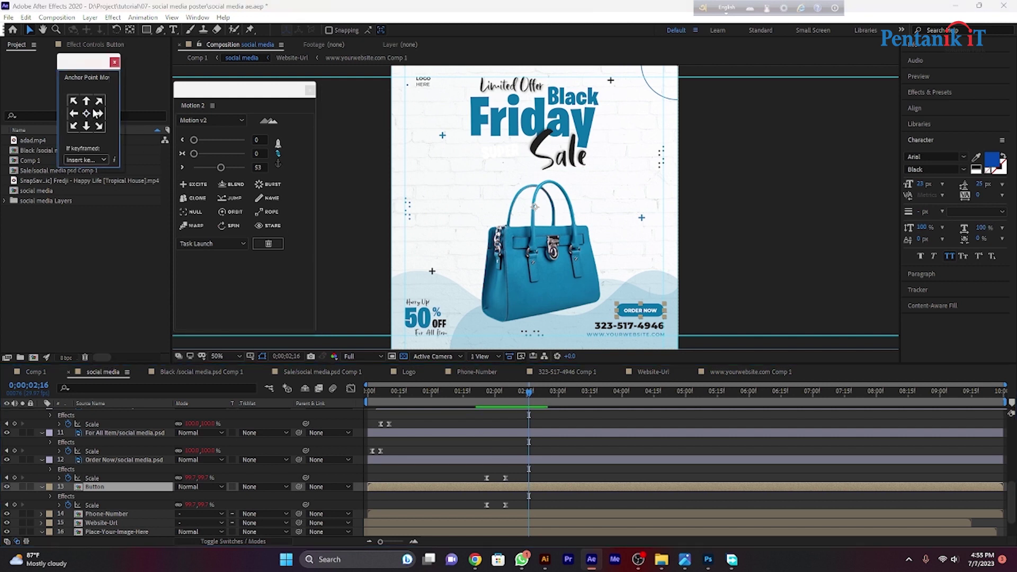
pyautogui.click(87, 112)
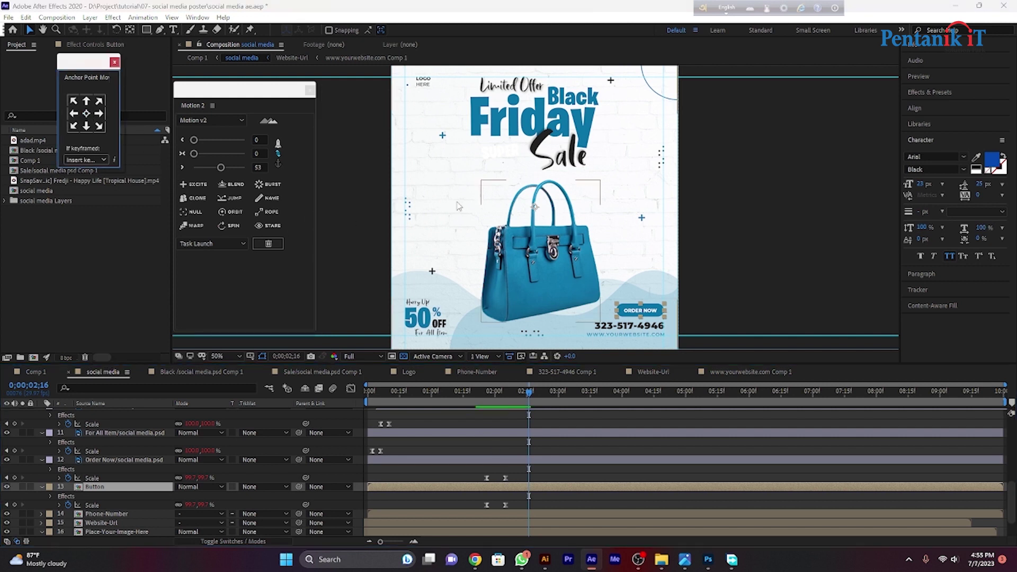
# Step: Move the Button layer's anchor point onto the centre of the ORDER NOW button with the Pan Behind tool, and preview the animation from the start
pyautogui.click(128, 29)
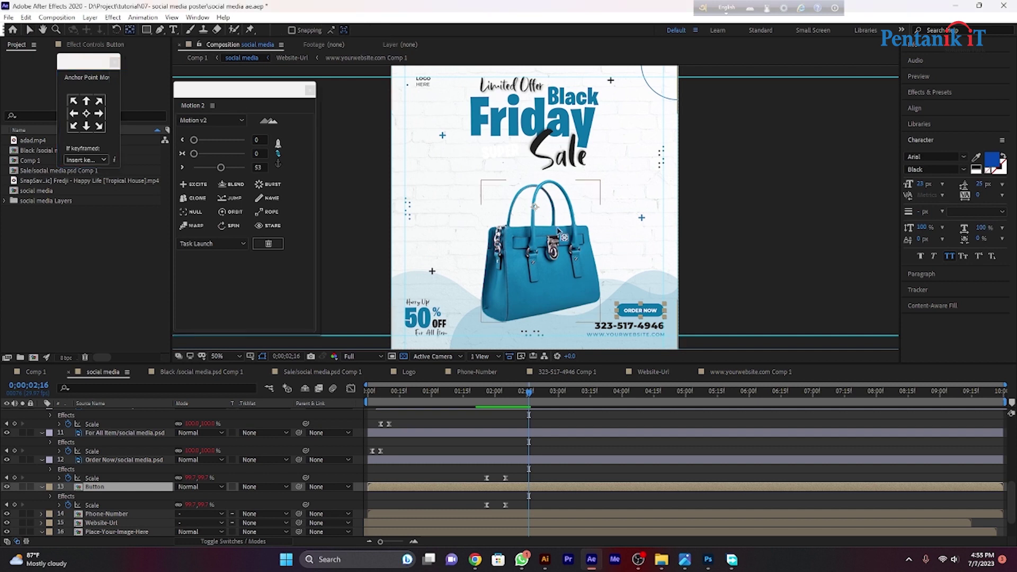
pyautogui.moveTo(535, 207); pyautogui.dragTo(639, 309)
pyautogui.moveTo(532, 398); pyautogui.dragTo(478, 406)
pyautogui.press('space')
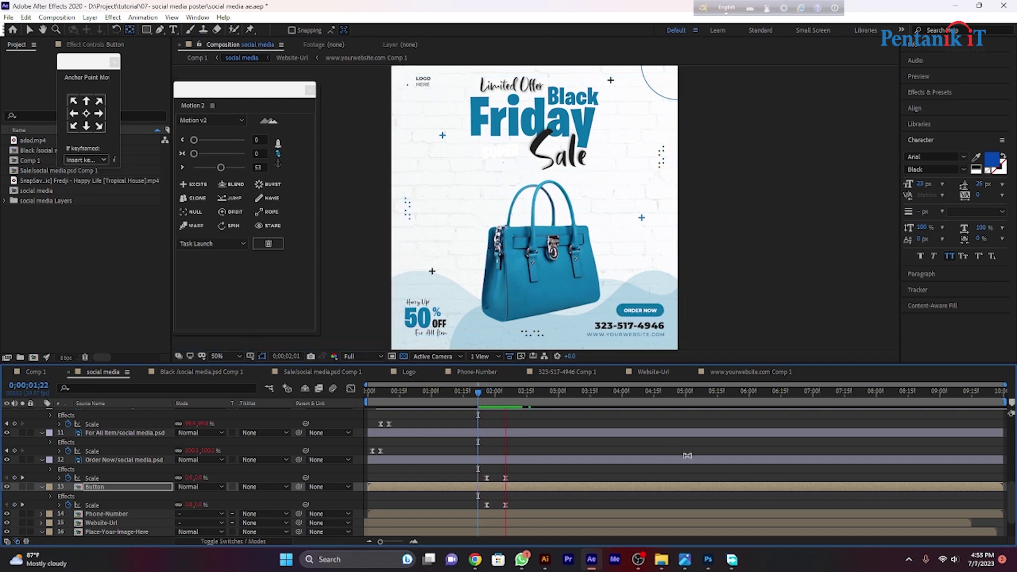
pyautogui.press('space')
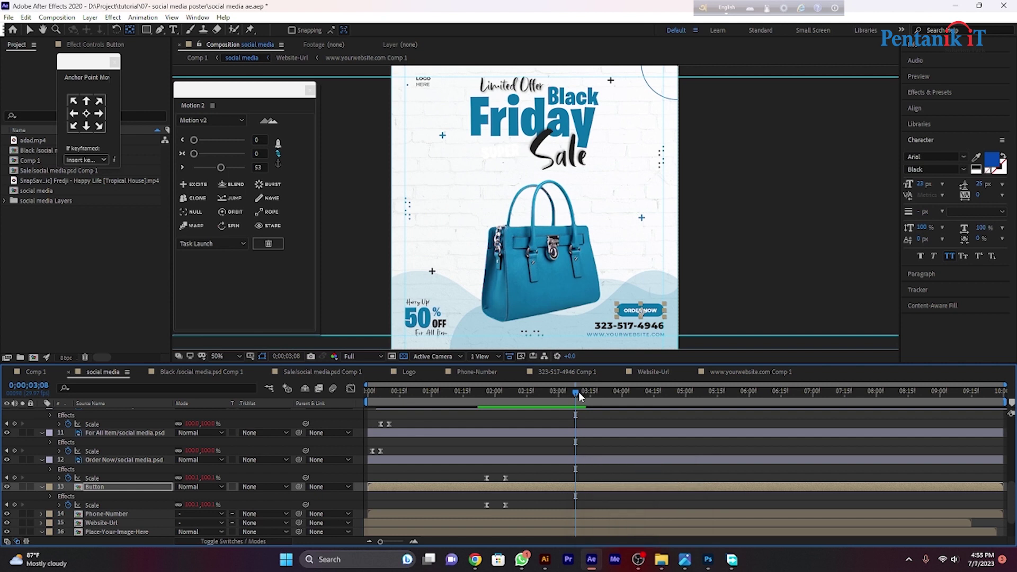
pyautogui.moveTo(577, 392); pyautogui.dragTo(434, 393)
pyautogui.press('Home')
pyautogui.press('space')
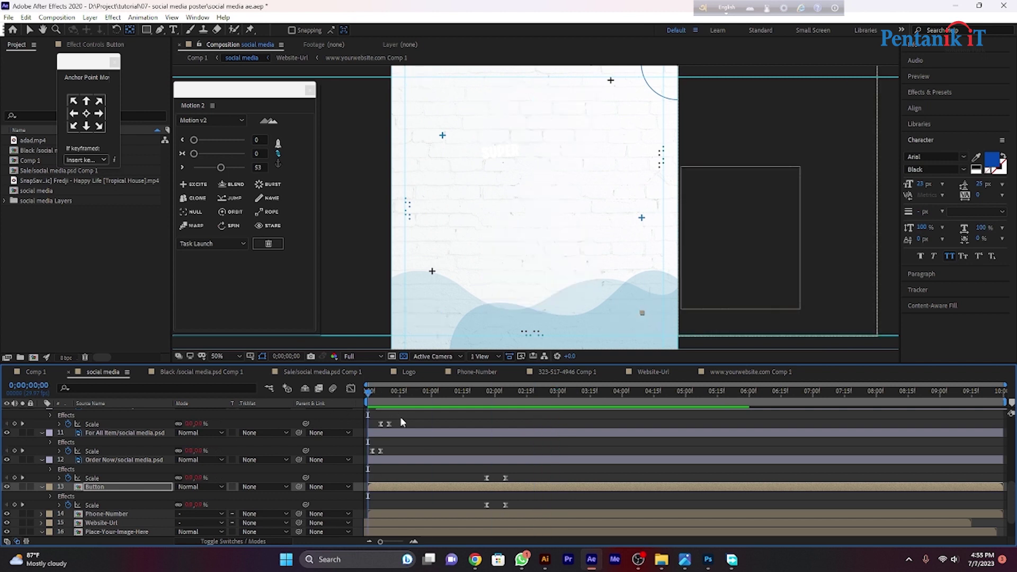
# Step: Locate the Design-Element layer in the social media composition and open it as its own composition
pyautogui.click(102, 522)
pyautogui.click(116, 531)
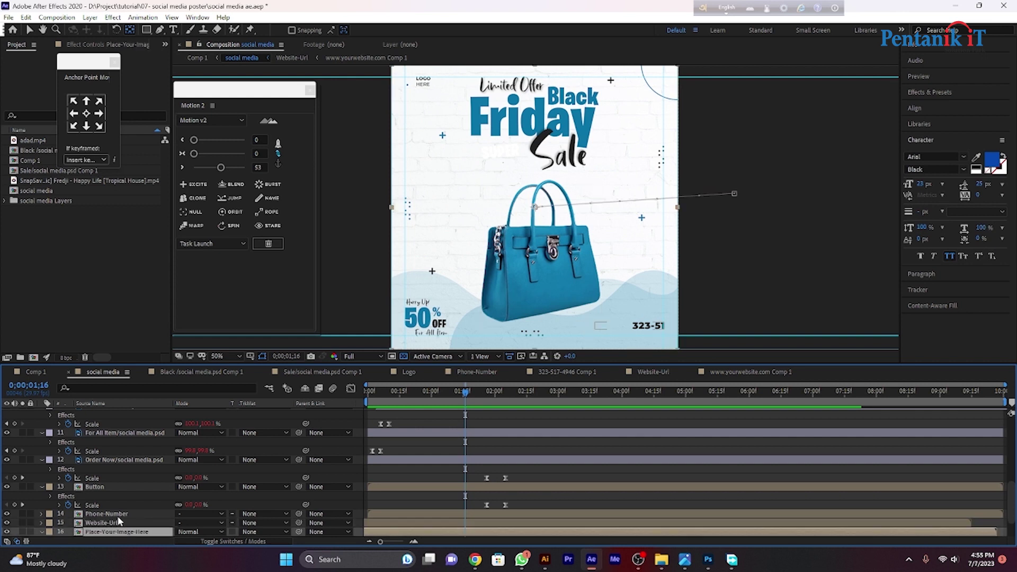
pyautogui.click(116, 513)
pyautogui.scroll(-2, 111, 493)
pyautogui.click(117, 523)
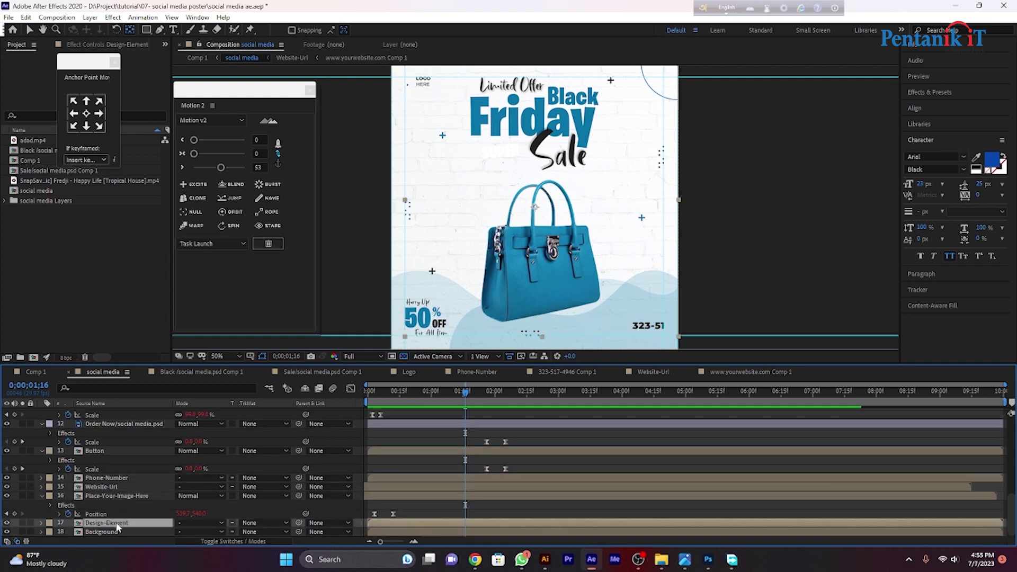
pyautogui.doubleClick(423, 522)
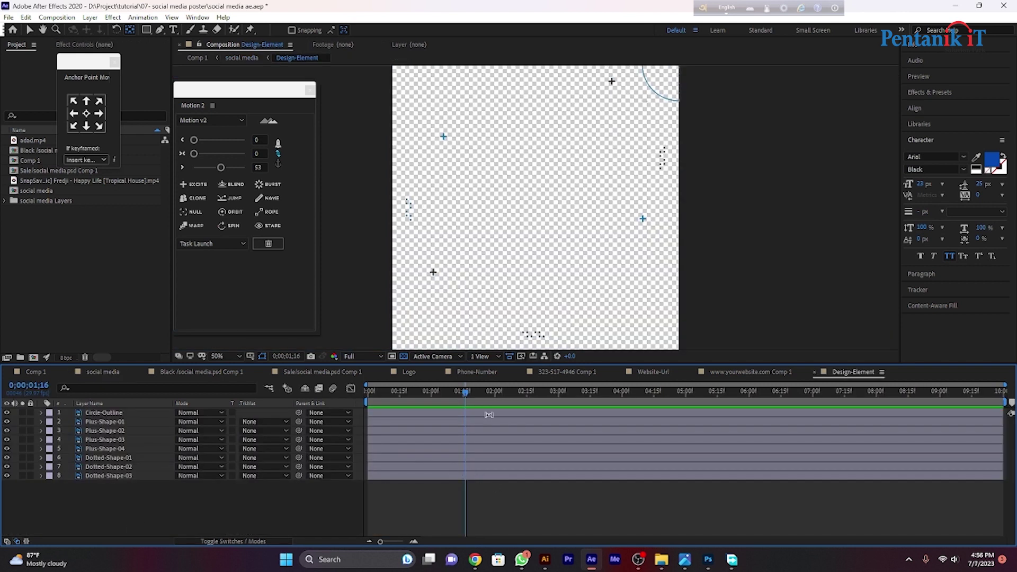
# Step: Add Scale keyframes to all eight Design-Element layers and place them a few frames after 0;00;00;00
pyautogui.moveTo(466, 392); pyautogui.dragTo(368, 394)
pyautogui.moveTo(155, 499); pyautogui.dragTo(90, 392)
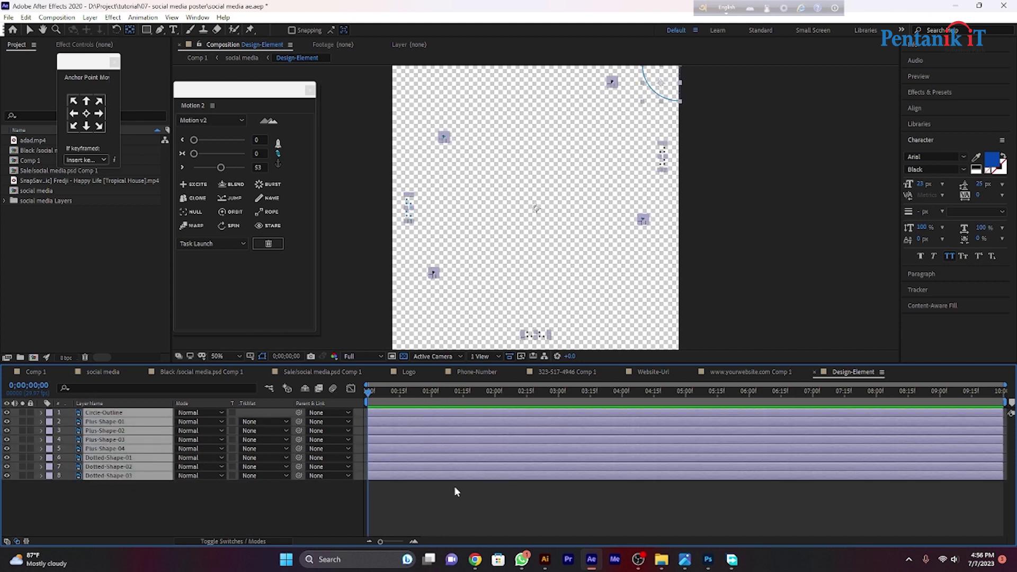
pyautogui.press('s')
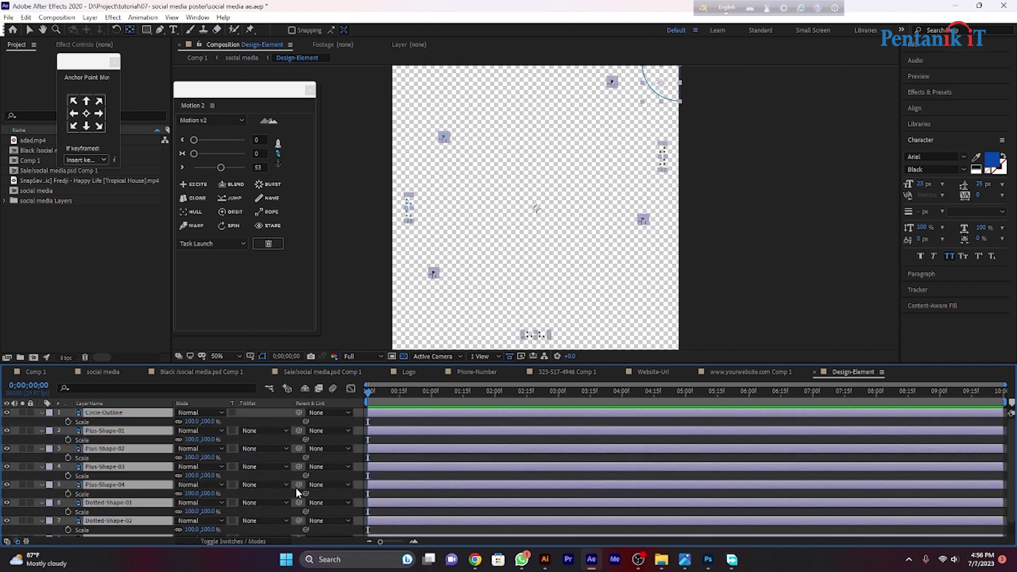
pyautogui.click(68, 421)
pyautogui.click(372, 422)
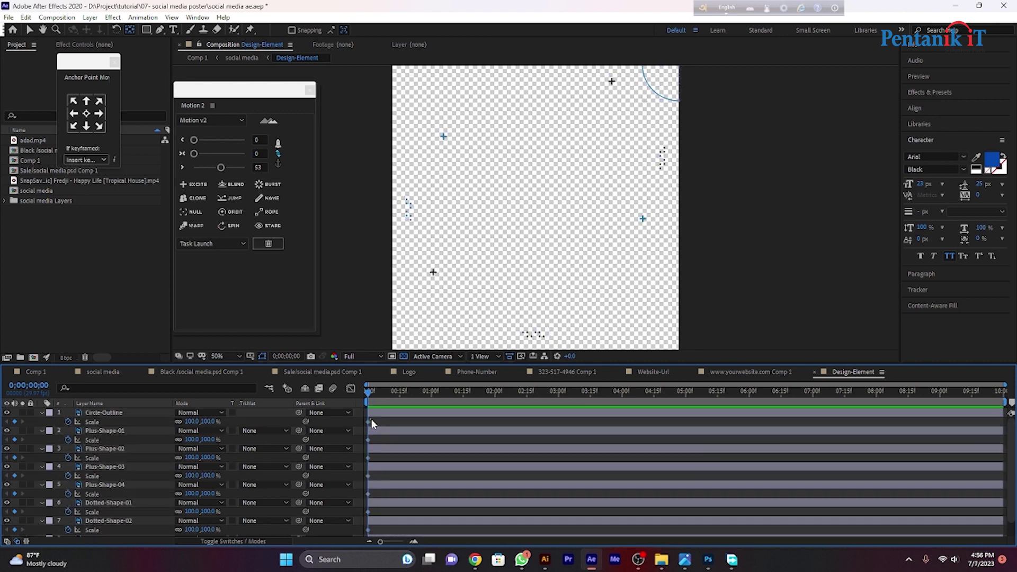
pyautogui.hotkey('ctrl', 'a')
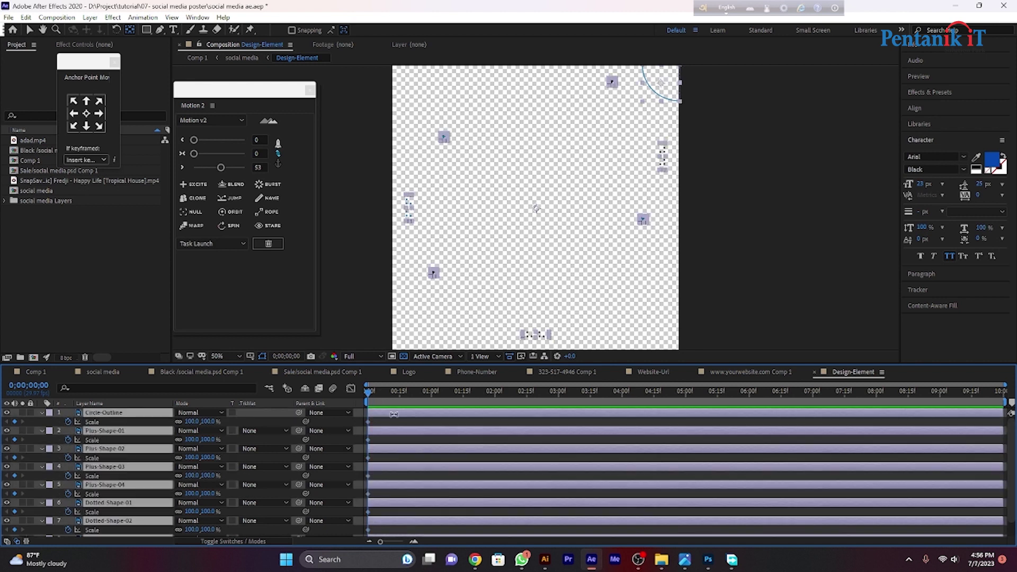
pyautogui.click(375, 421)
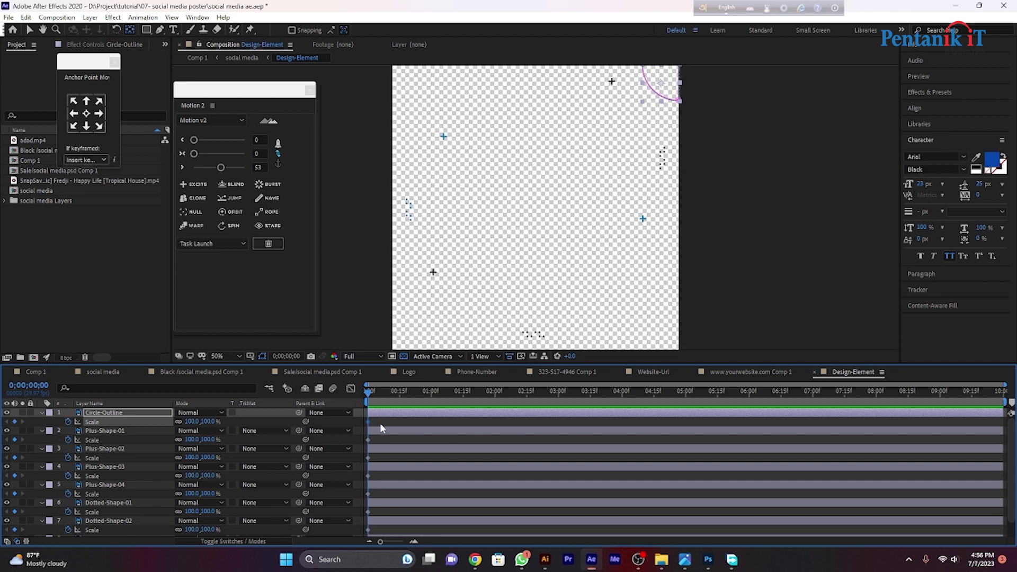
pyautogui.hotkey('ctrl', 'a')
pyautogui.moveTo(368, 421); pyautogui.dragTo(376, 421)
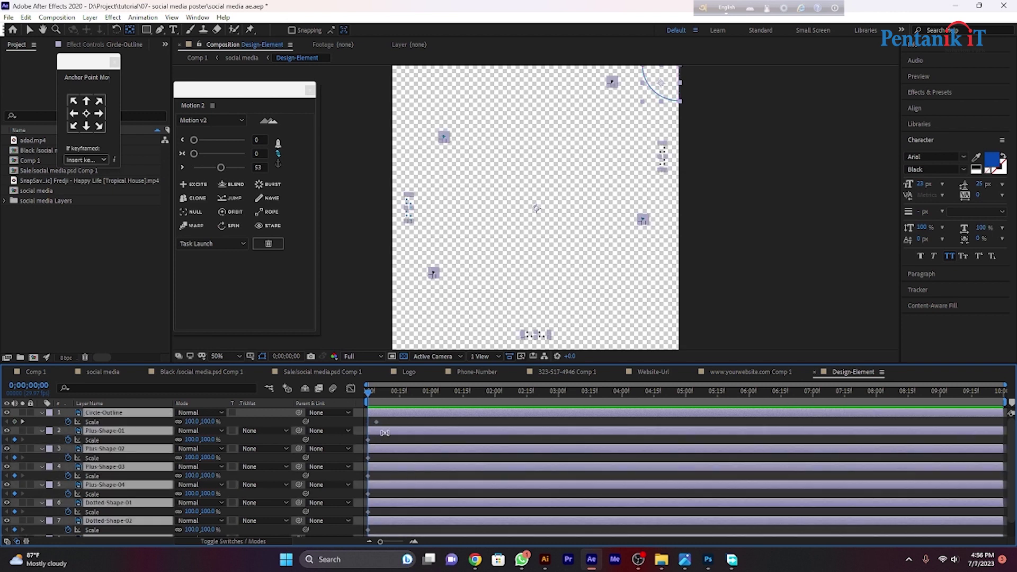
pyautogui.click(375, 419)
pyautogui.moveTo(385, 418); pyautogui.dragTo(384, 519)
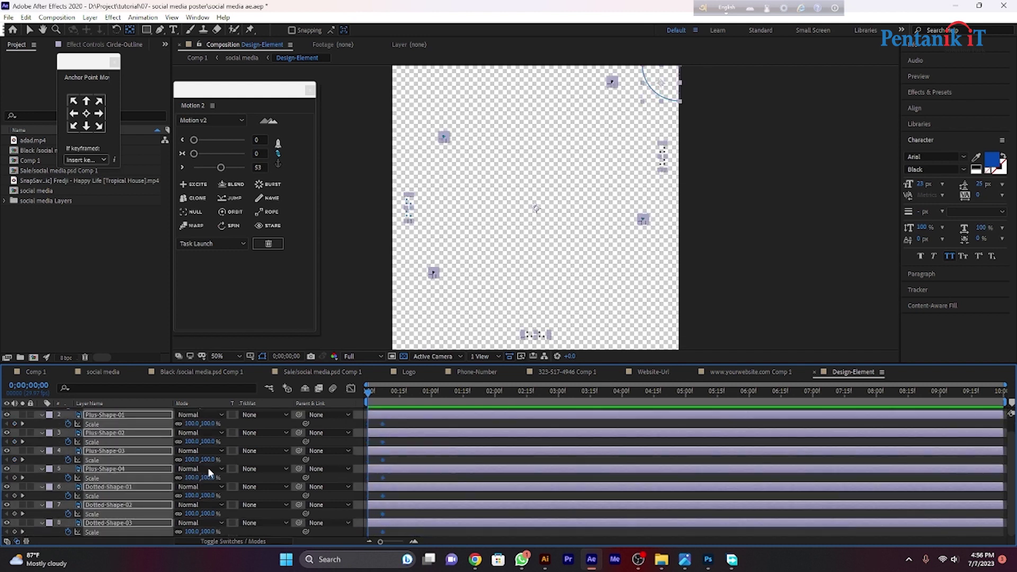
# Step: Set the Scale of all Design-Element layers to 0% at 0;00;00;00
pyautogui.click(194, 422)
pyautogui.write('0')
pyautogui.click(402, 428)
# Step: Apply Motion 2's Excite to the plus and dotted shapes' Scale keyframes, set the ease value to 33, and preview
pyautogui.moveTo(392, 424); pyautogui.dragTo(312, 534)
pyautogui.click(190, 187)
pyautogui.moveTo(221, 167); pyautogui.dragTo(211, 168)
pyautogui.press('space')
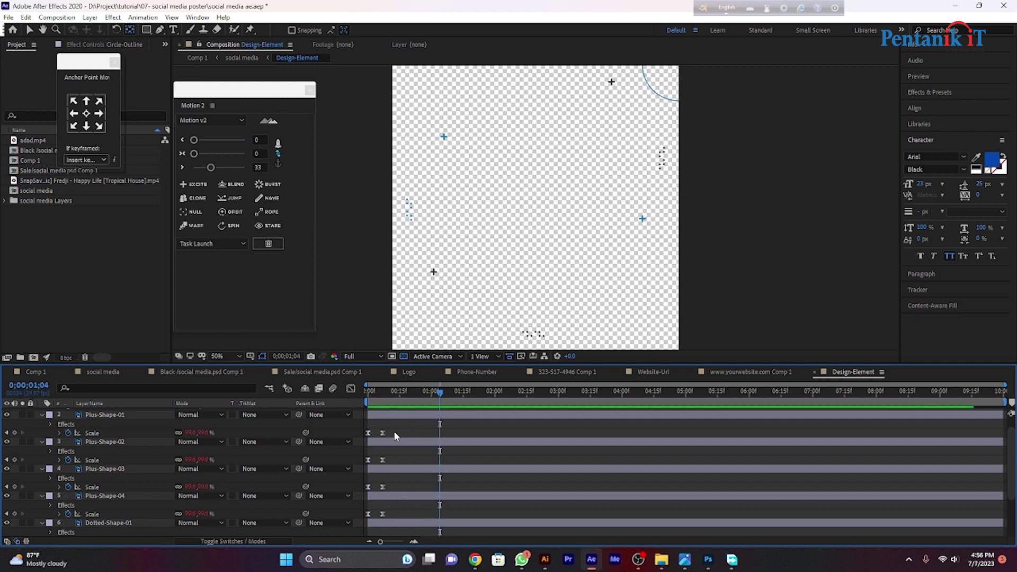
# Step: Shift the end Scale keyframes of all Design-Element layers a few frames later to lengthen the scale-up, and preview it
pyautogui.hotkey('ctrl', 'a')
pyautogui.scroll(-2, 393, 444)
pyautogui.moveTo(387, 532); pyautogui.dragTo(395, 424)
pyautogui.press('Home')
pyautogui.press('space')
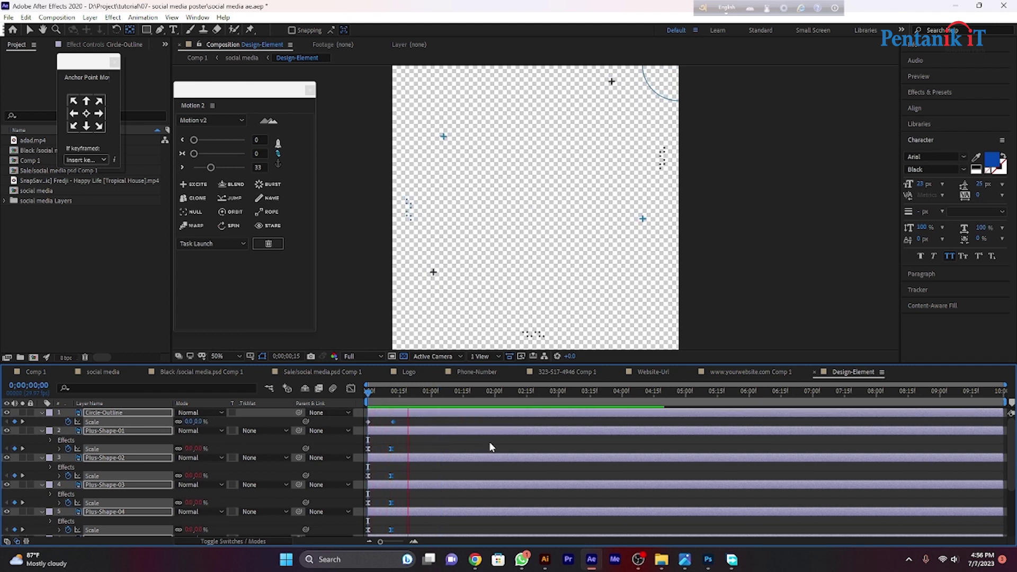
pyautogui.click(412, 451)
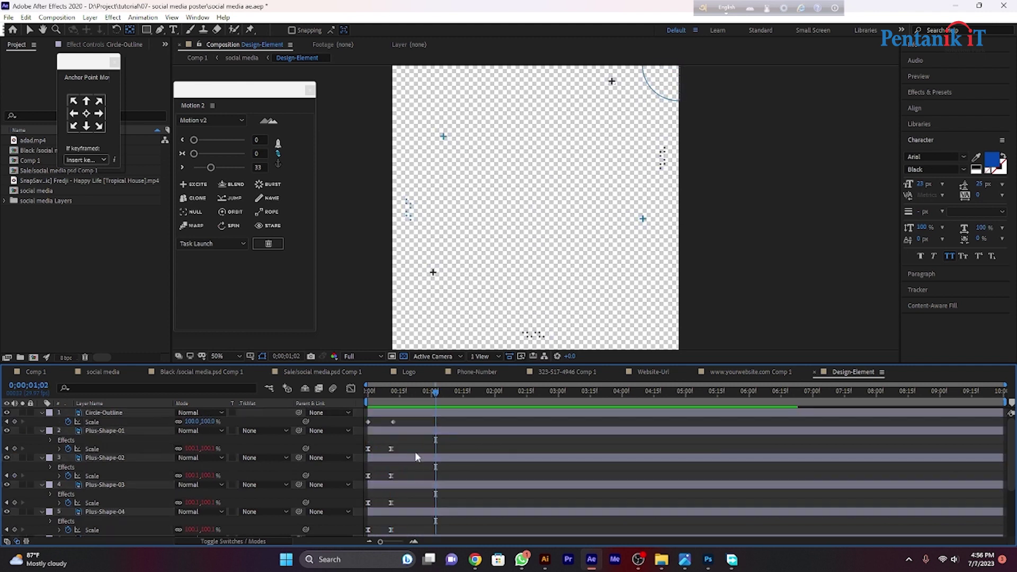
# Step: Stagger the Design-Element layers by sliding them to different start times, with Plus-Shape-02 starting latest, and preview the sequence
pyautogui.scroll(-3, 426, 510)
pyautogui.click(407, 485)
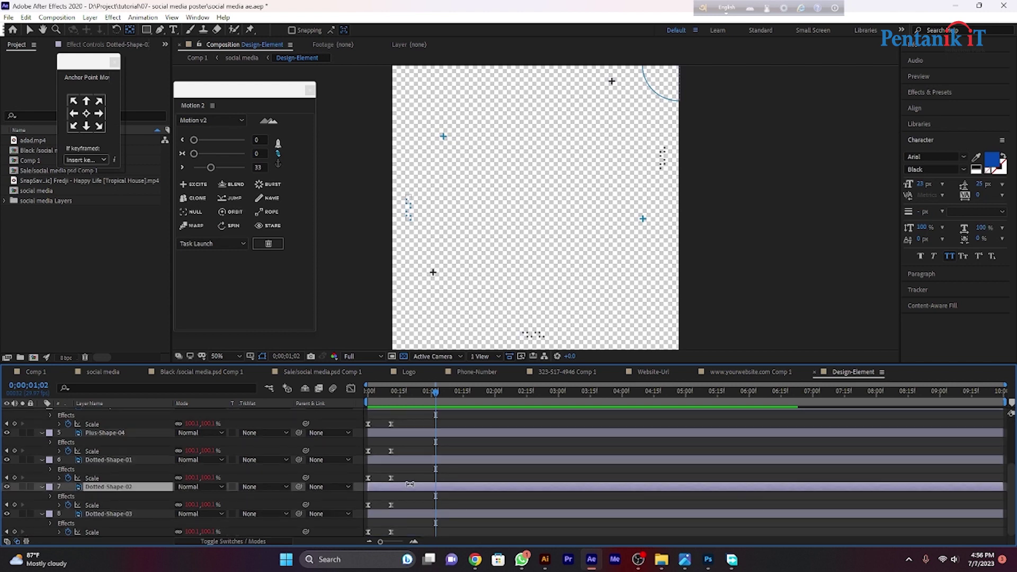
pyautogui.click(29, 31)
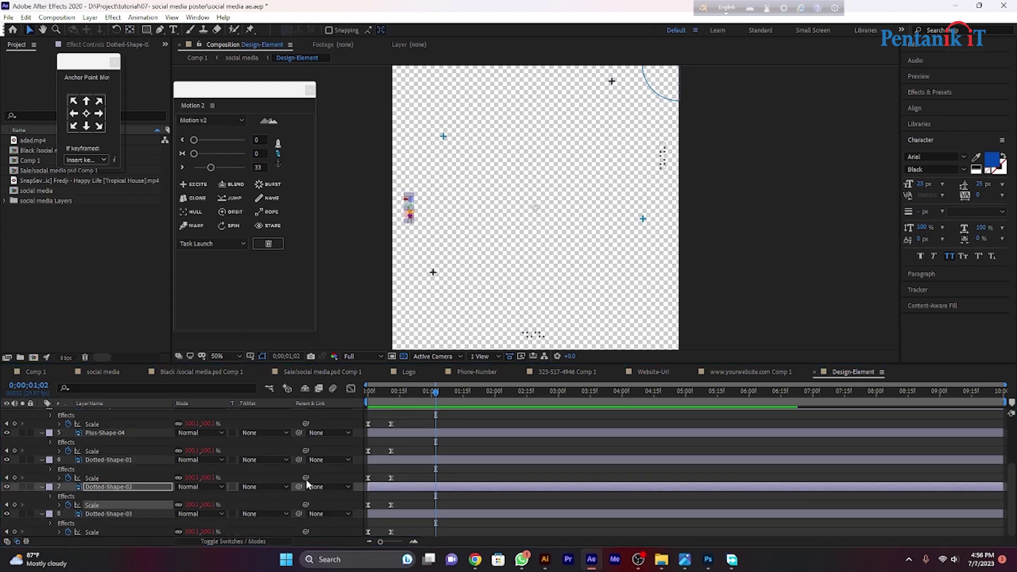
pyautogui.moveTo(378, 512); pyautogui.dragTo(421, 460)
pyautogui.moveTo(426, 433); pyautogui.dragTo(437, 411)
pyautogui.scroll(2, 437, 453)
pyautogui.scroll(2, 419, 433)
pyautogui.press('Home')
pyautogui.press('space')
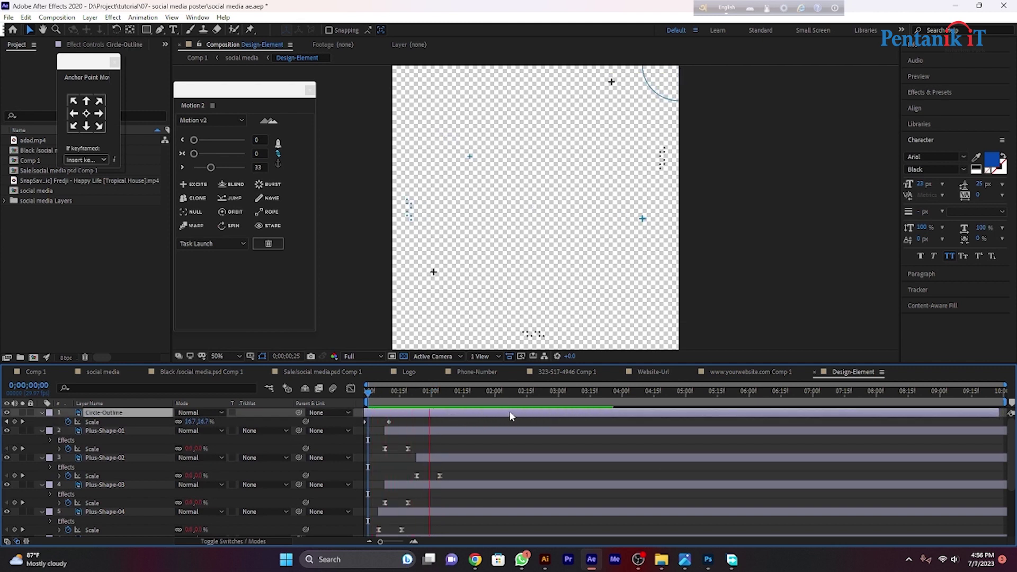
pyautogui.click(497, 392)
pyautogui.press('space')
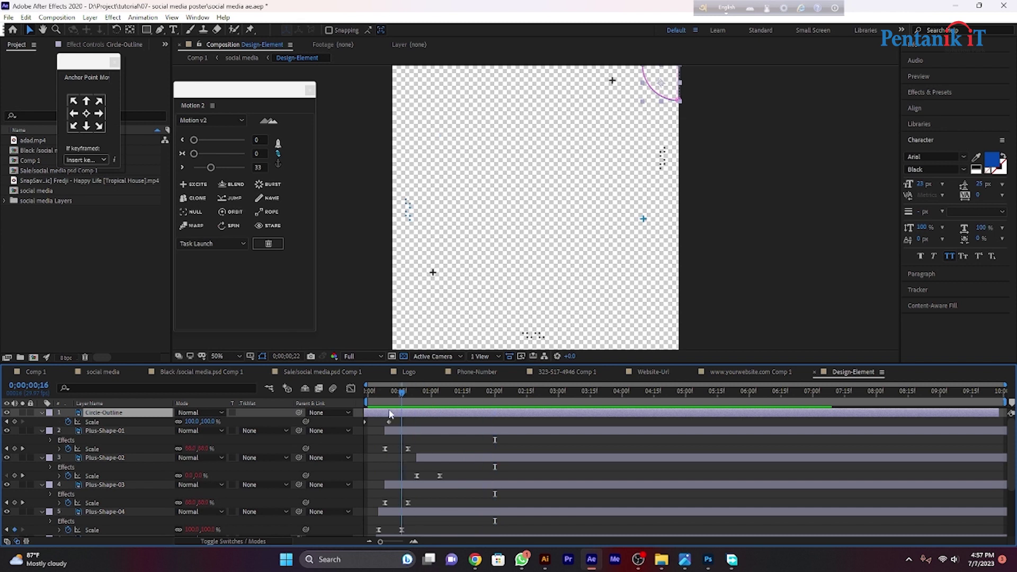
pyautogui.press('space')
# Step: Search the effects and presets for "wigg" and apply the Wiggle - position preset to the Circle-Outline layer
pyautogui.hotkey('ctrl', 'a')
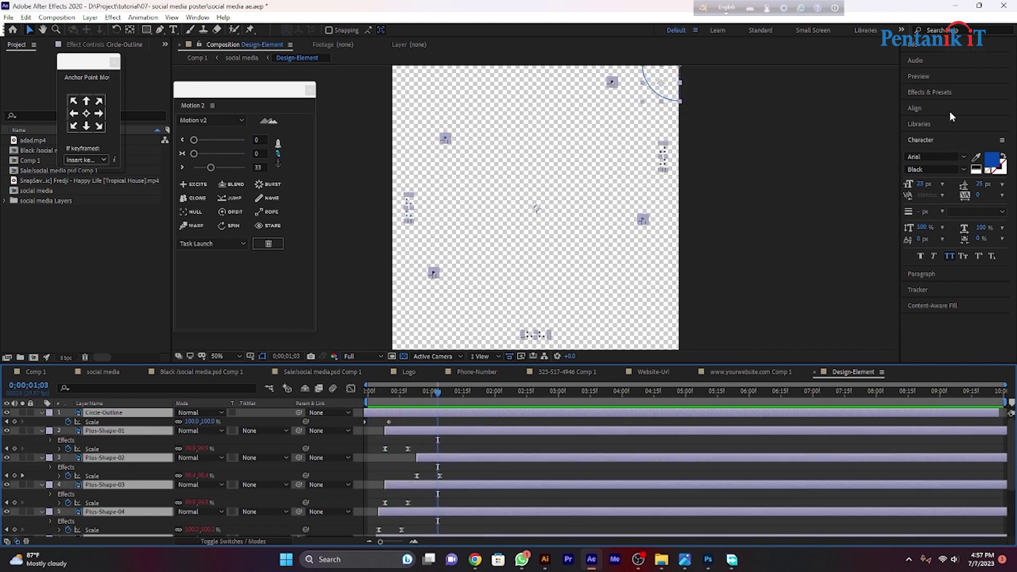
pyautogui.click(938, 92)
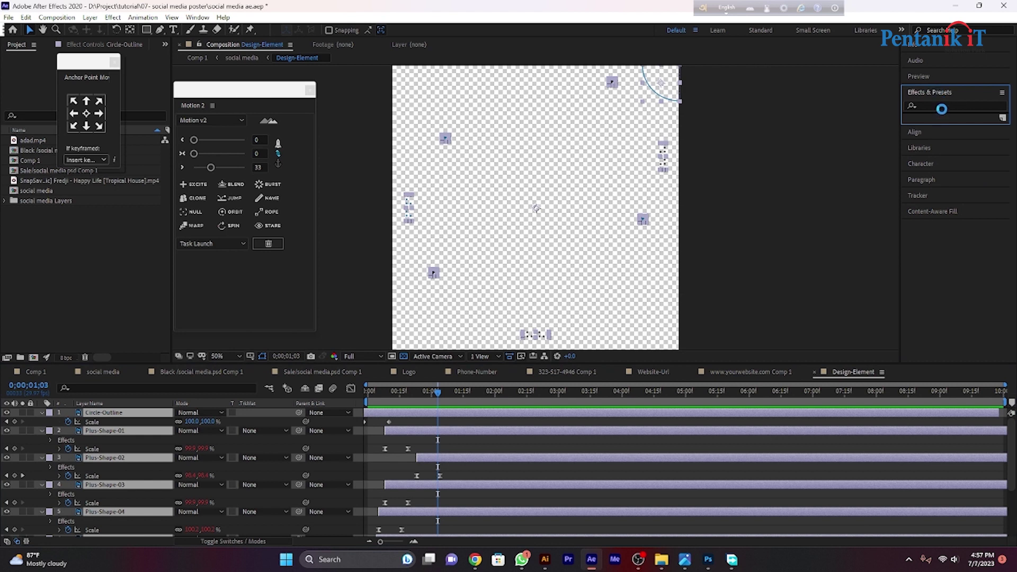
pyautogui.click(938, 104)
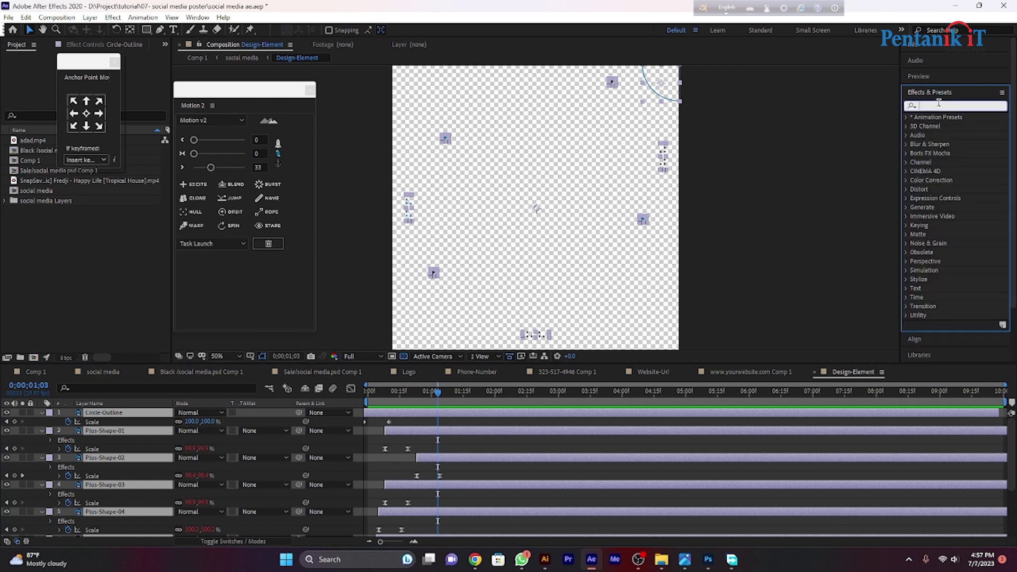
pyautogui.write('i')
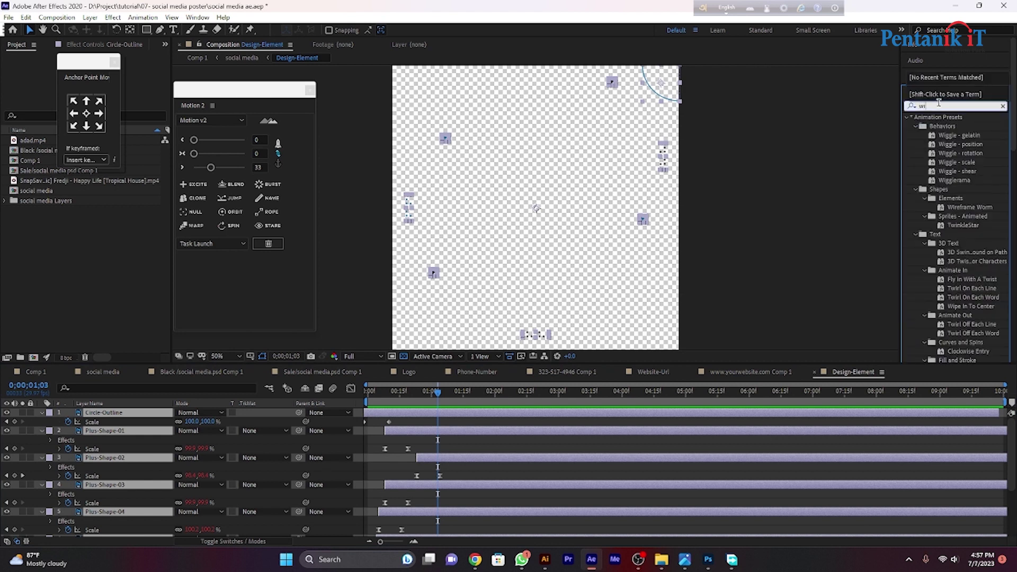
pyautogui.write('gg')
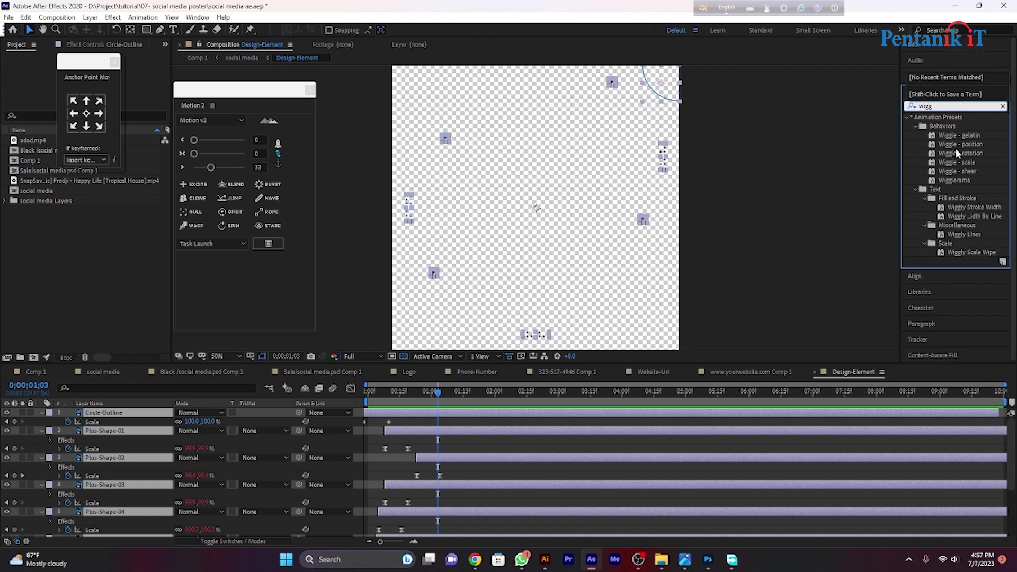
pyautogui.moveTo(954, 145); pyautogui.dragTo(464, 416)
# Step: Apply the Wiggle - position preset to the layers Plus-Shape-01, Plus-Shape-02, Plus-Shape-03 and Plus-Shape-04
pyautogui.moveTo(961, 144); pyautogui.dragTo(445, 441)
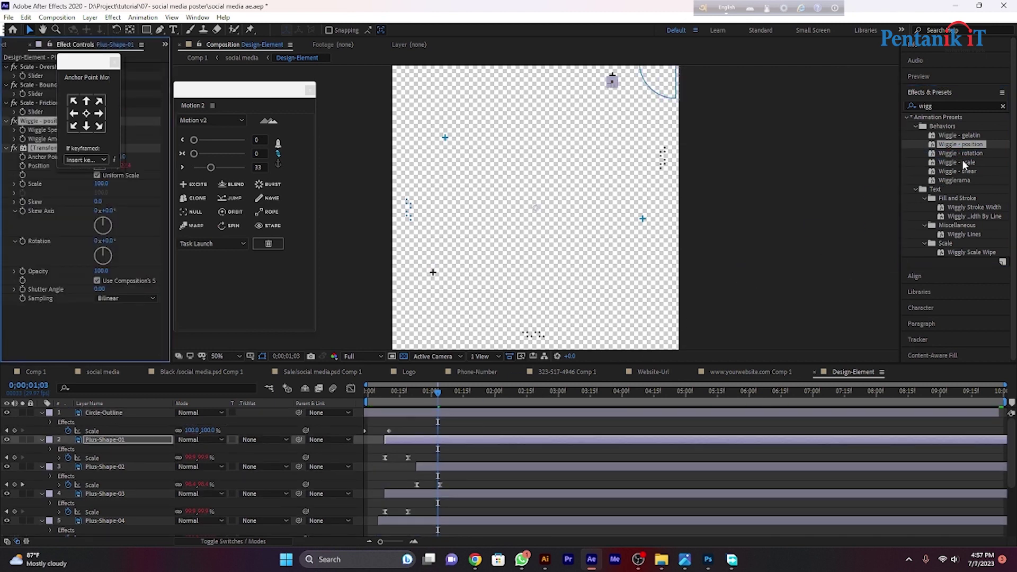
pyautogui.moveTo(963, 146); pyautogui.dragTo(492, 469)
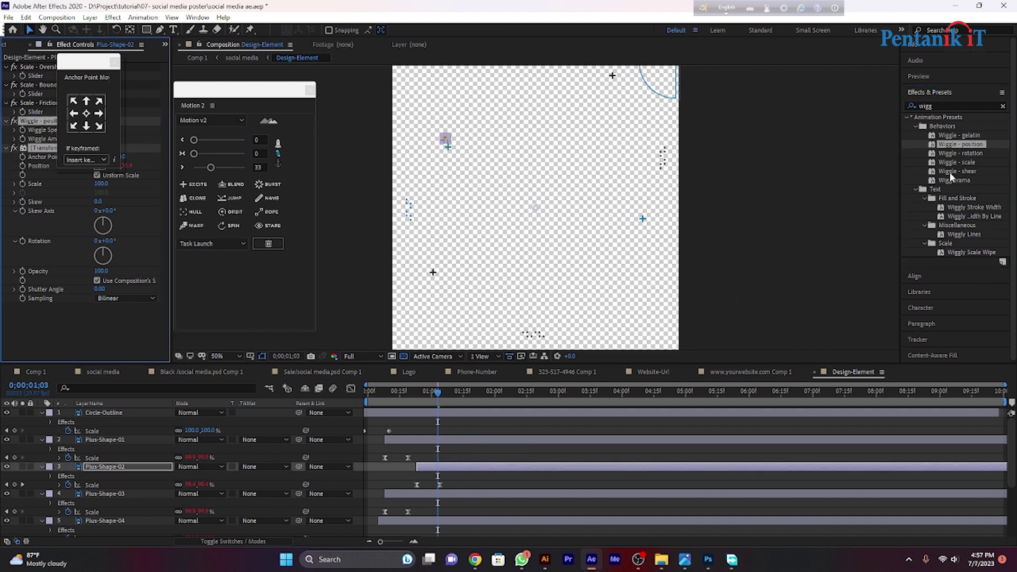
pyautogui.moveTo(969, 151); pyautogui.dragTo(524, 496)
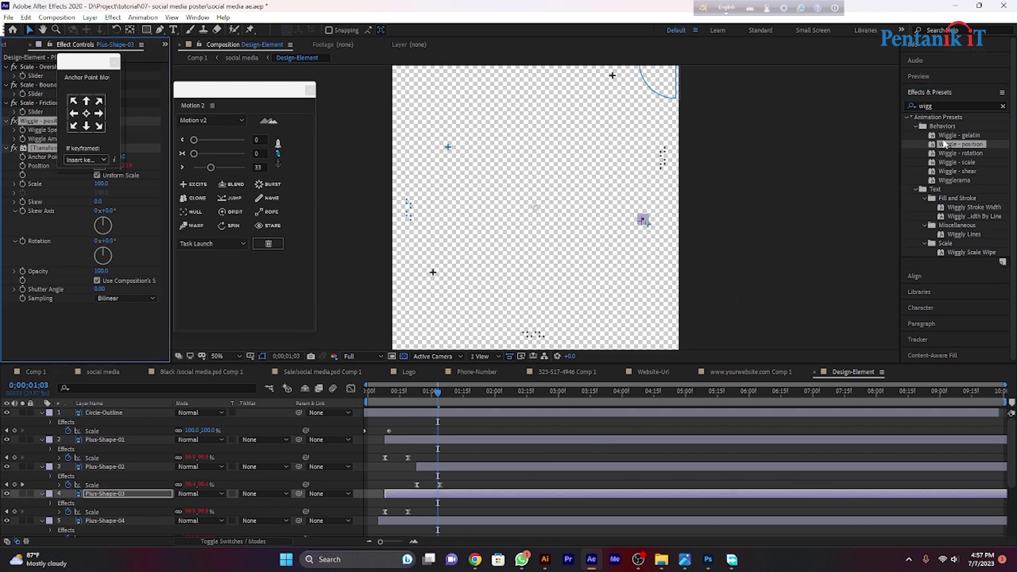
pyautogui.moveTo(959, 148); pyautogui.dragTo(507, 521)
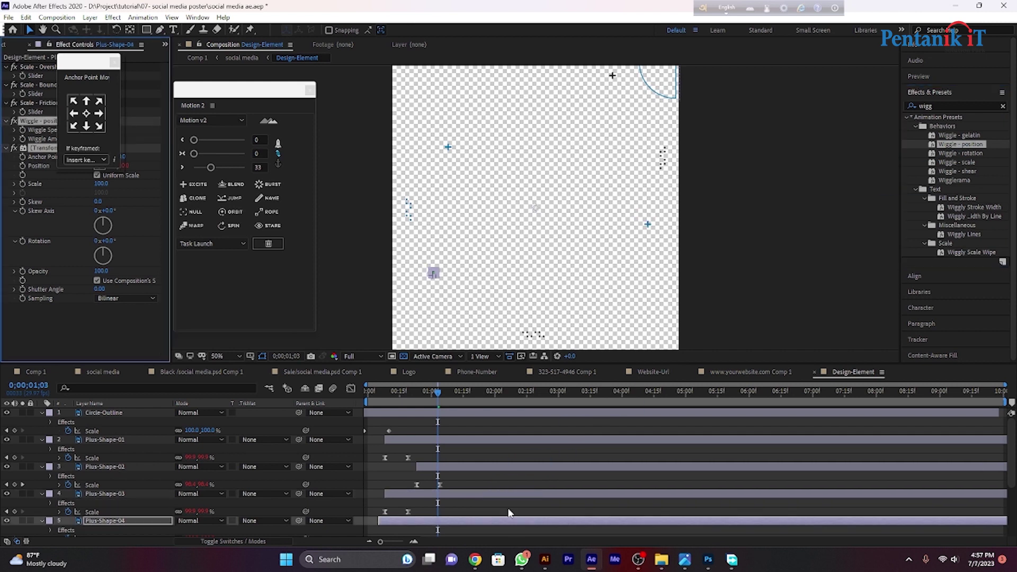
# Step: Apply the Wiggle - position preset to the layers Dotted-Shape-01, Dotted-Shape-02 and Dotted-Shape-03
pyautogui.scroll(-2, 508, 490)
pyautogui.scroll(-1, 509, 485)
pyautogui.moveTo(961, 147); pyautogui.dragTo(413, 471)
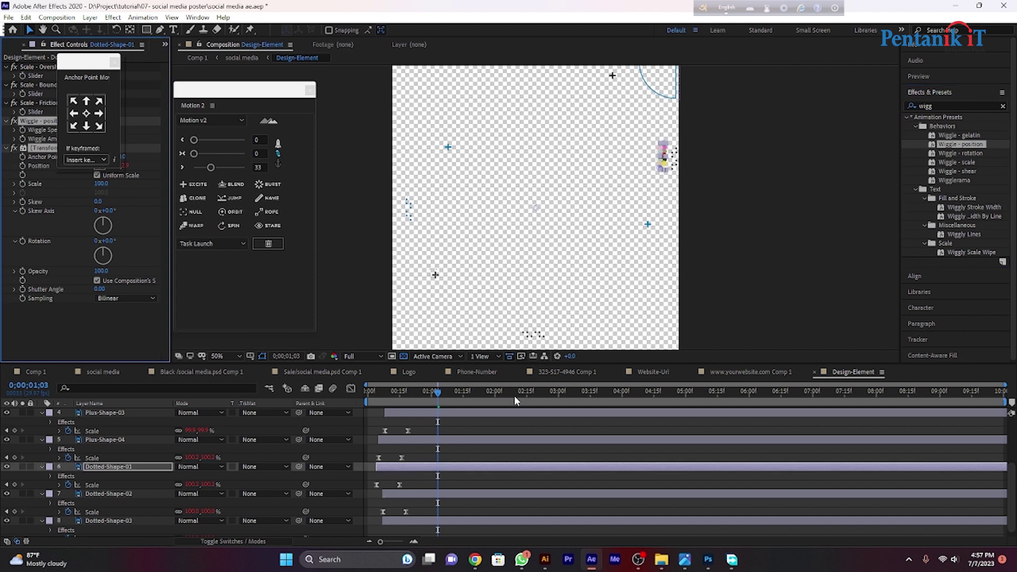
pyautogui.moveTo(961, 143); pyautogui.dragTo(465, 492)
pyautogui.moveTo(955, 148); pyautogui.dragTo(496, 519)
# Step: Preview the wiggling shapes in Design-Element and in the full poster of Comp 1, and return to the Design-Element composition
pyautogui.moveTo(438, 391); pyautogui.dragTo(365, 425)
pyautogui.press('space')
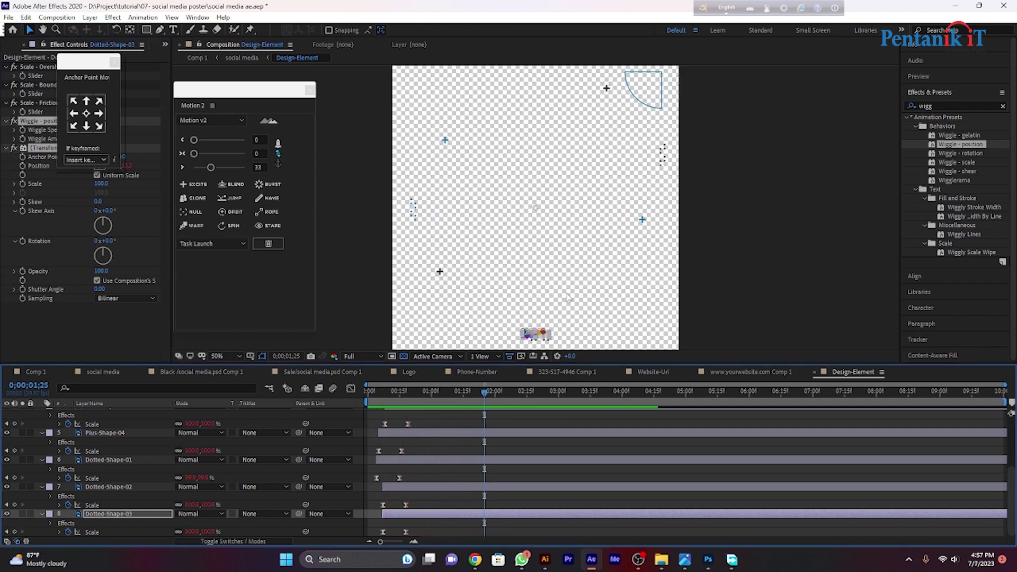
pyautogui.click(24, 373)
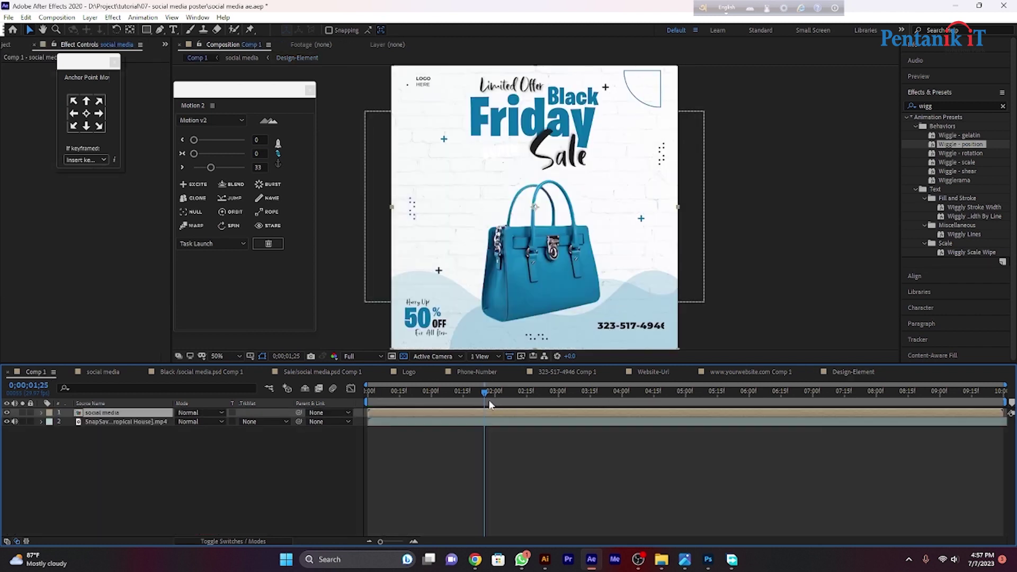
pyautogui.press('space')
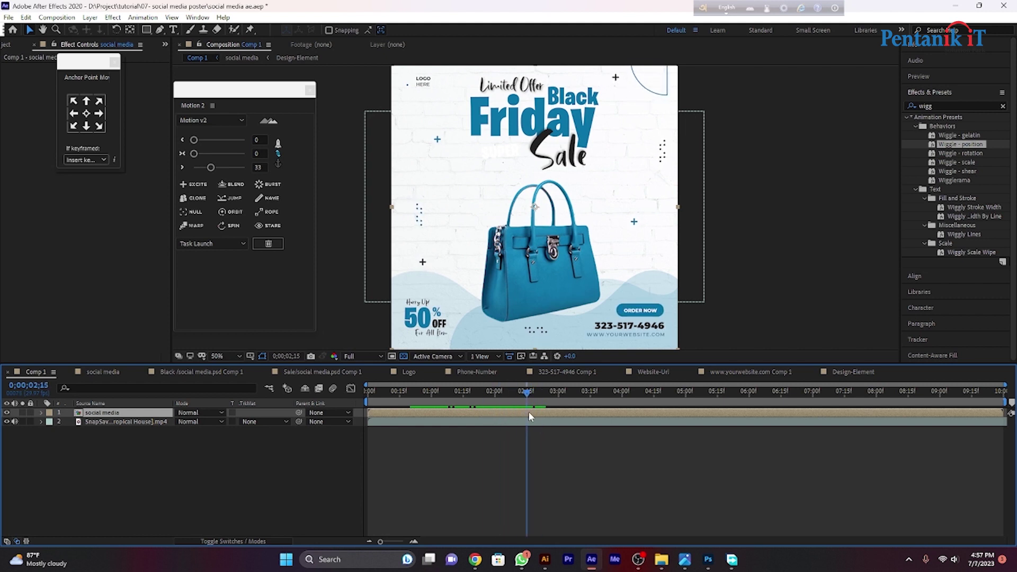
pyautogui.click(853, 372)
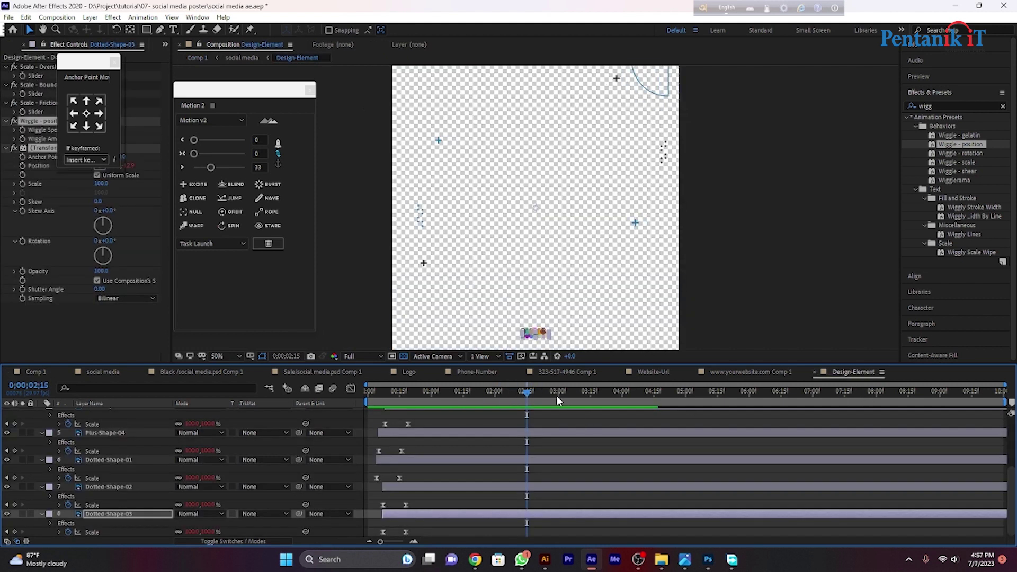
# Step: Remove the Wiggle - position effect from the Circle-Outline layer
pyautogui.click(667, 99)
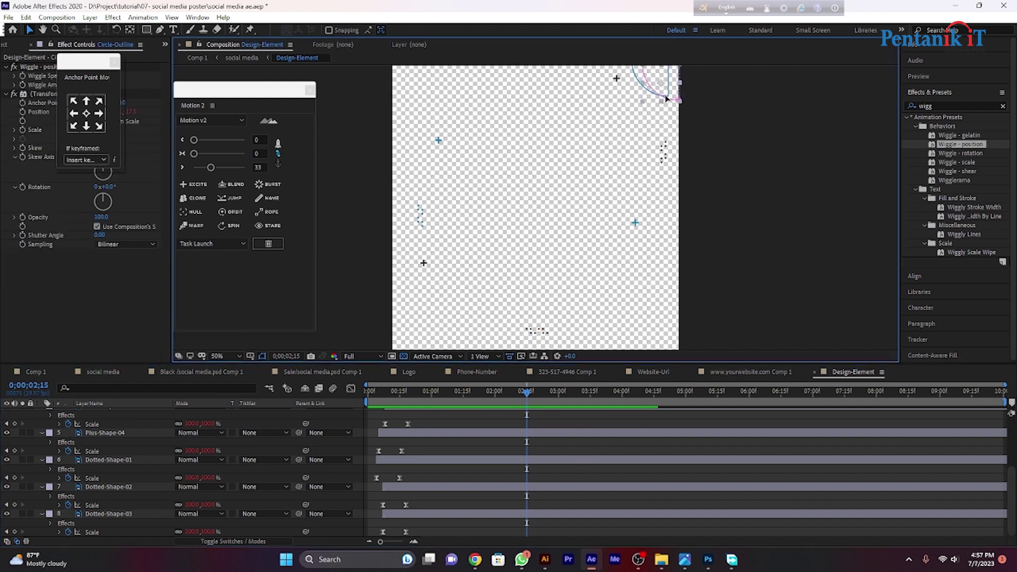
pyautogui.scroll(4, 640, 411)
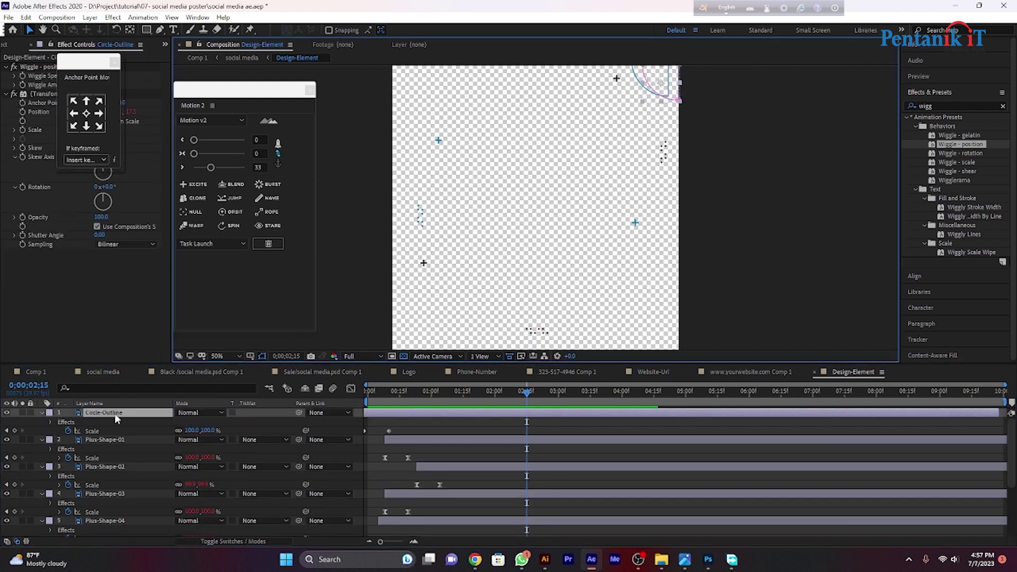
pyautogui.moveTo(530, 392); pyautogui.dragTo(461, 392)
pyautogui.moveTo(90, 62); pyautogui.dragTo(752, 113)
pyautogui.click(60, 96)
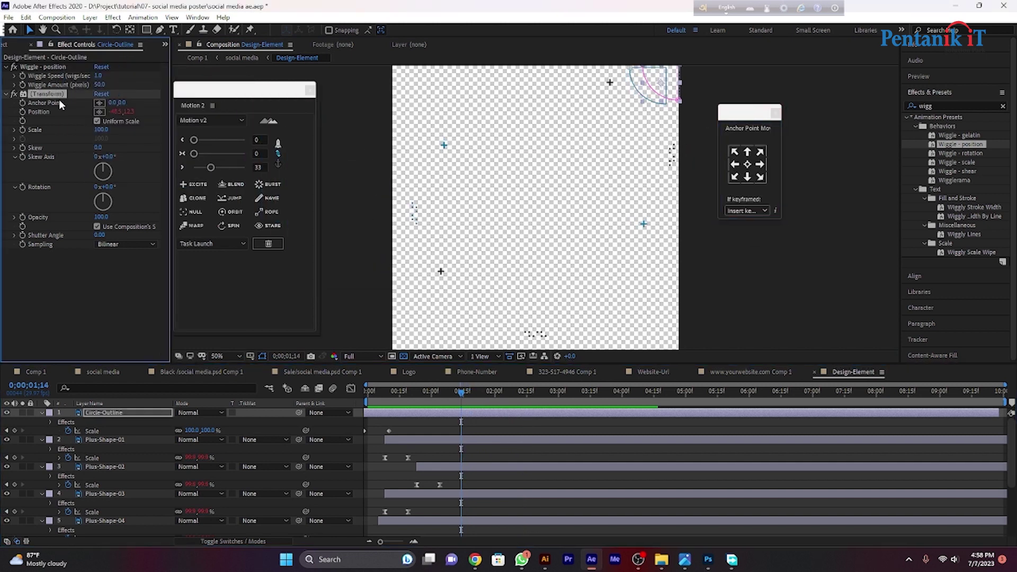
pyautogui.click(49, 66)
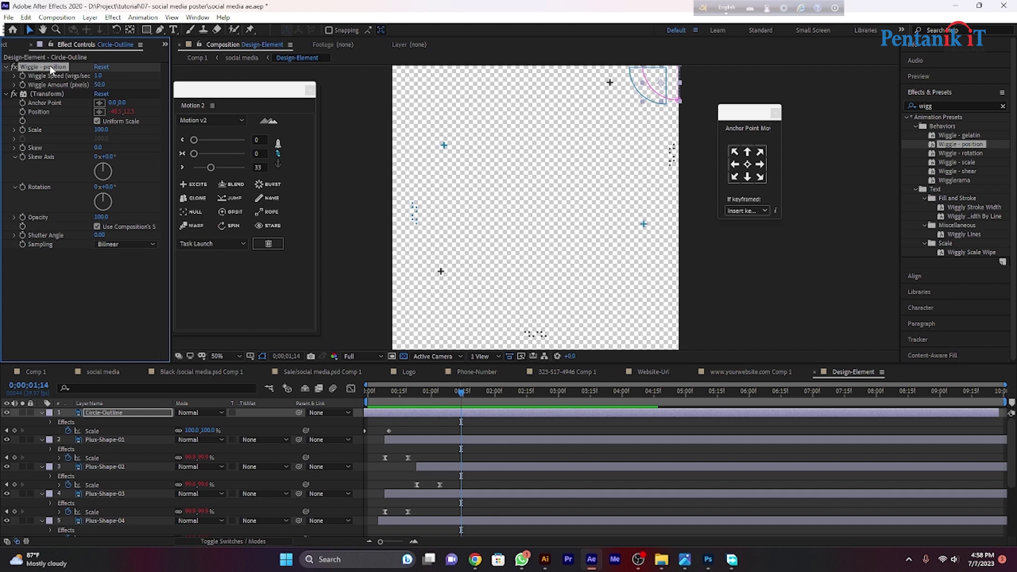
pyautogui.press('Delete')
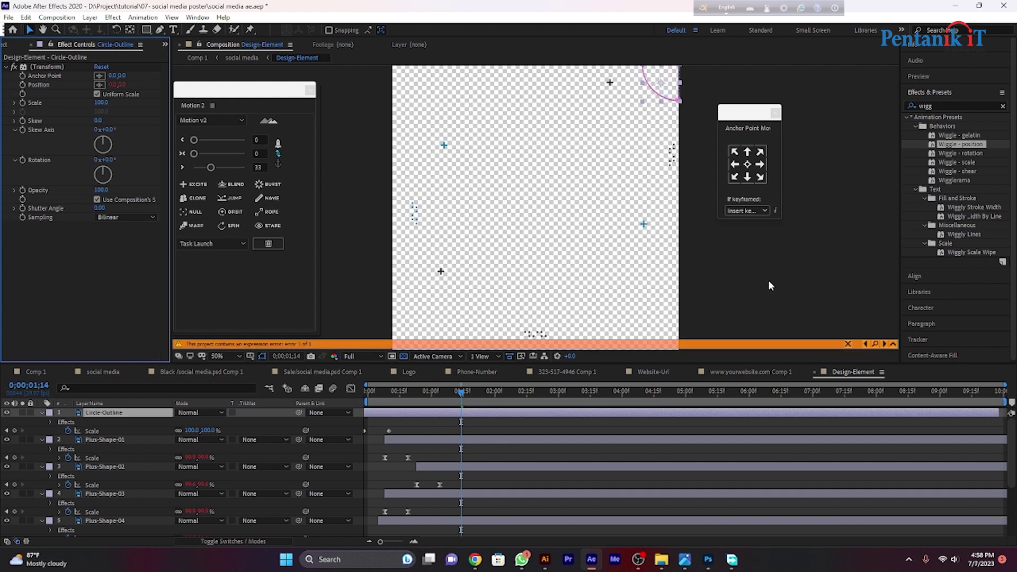
# Step: Dismiss the expression error banner and confirm hiding it
pyautogui.click(769, 281)
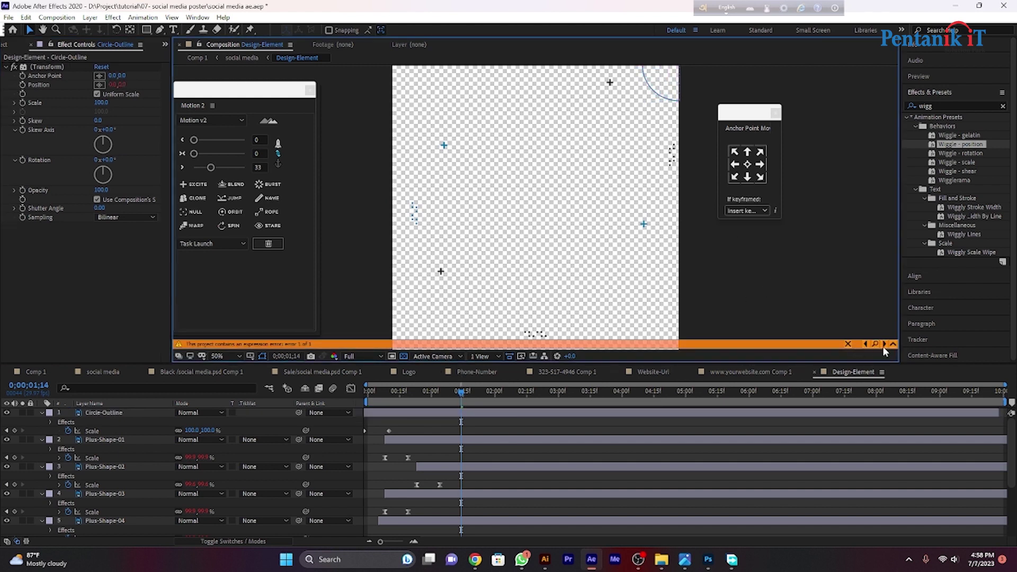
pyautogui.click(848, 344)
pyautogui.click(555, 315)
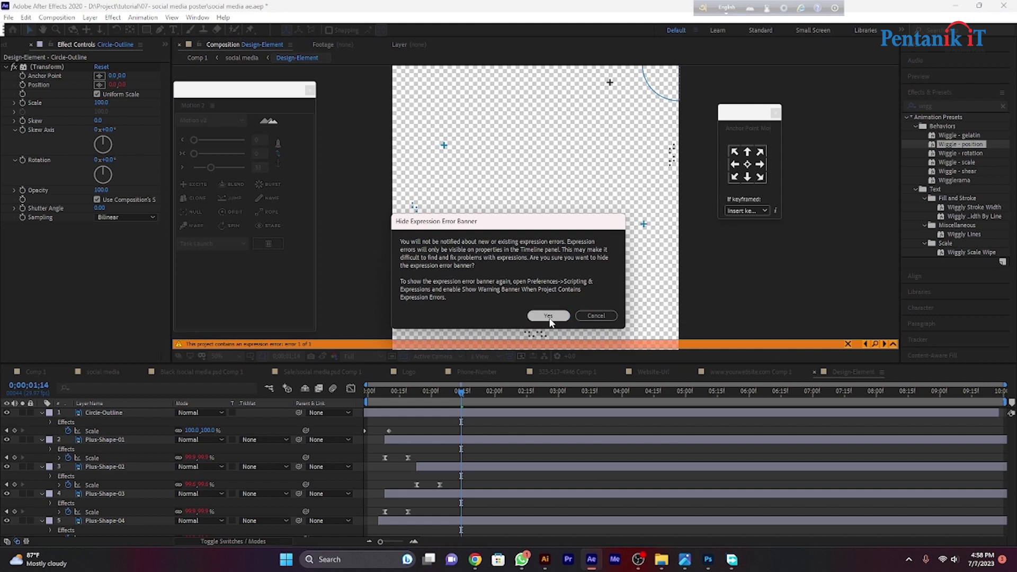
# Step: Reduce the Wiggle Amount of the Plus-Shape-01 layer to 13 pixels and check the motion
pyautogui.moveTo(467, 393); pyautogui.dragTo(458, 439)
pyautogui.click(460, 441)
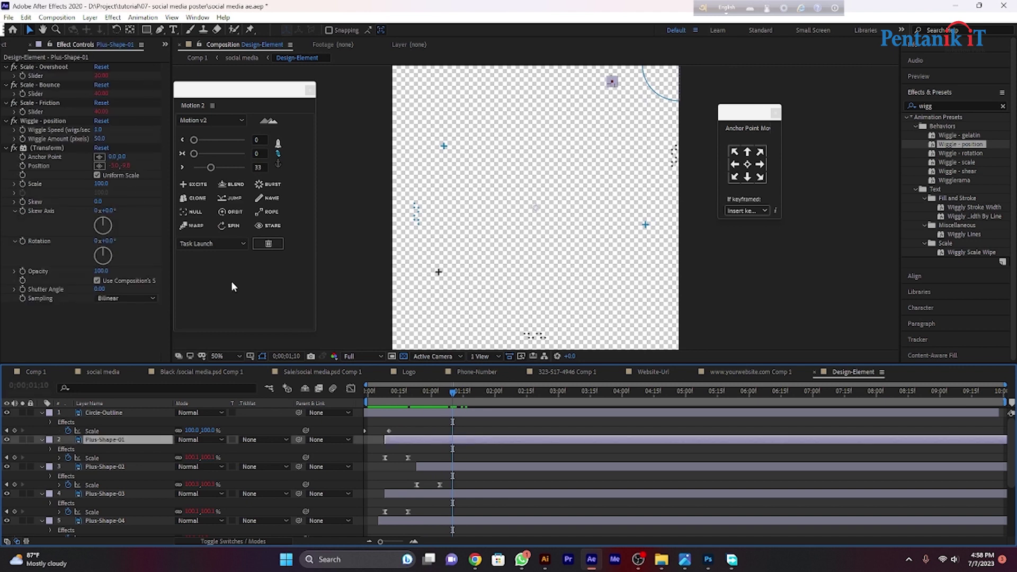
pyautogui.click(495, 430)
pyautogui.click(474, 439)
pyautogui.click(46, 122)
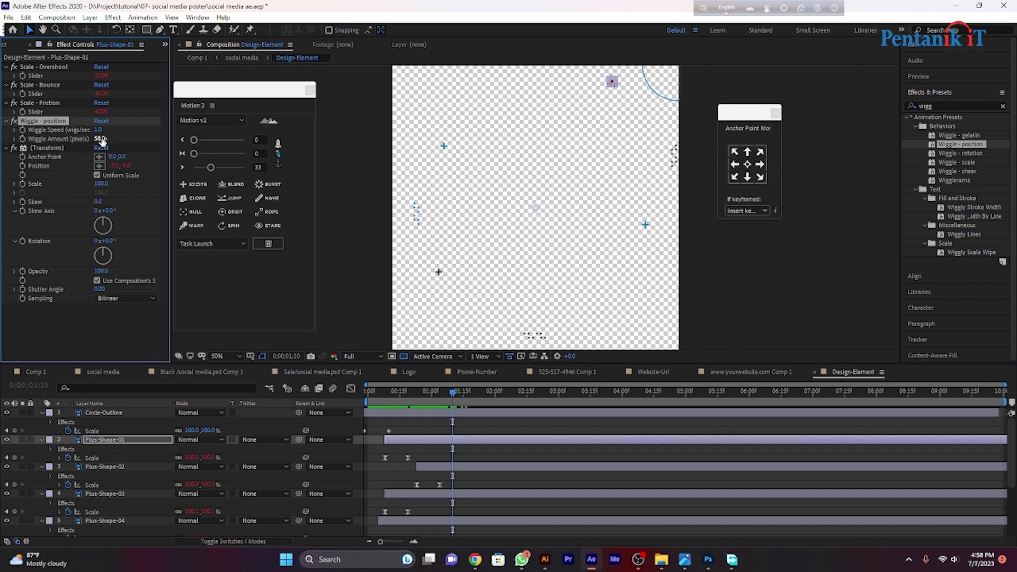
pyautogui.moveTo(98, 138); pyautogui.dragTo(85, 145)
pyautogui.press('space')
pyautogui.moveTo(464, 390)
pyautogui.mouseDown()
pyautogui.moveTo(405, 398)
pyautogui.moveTo(461, 396)
pyautogui.mouseUp()
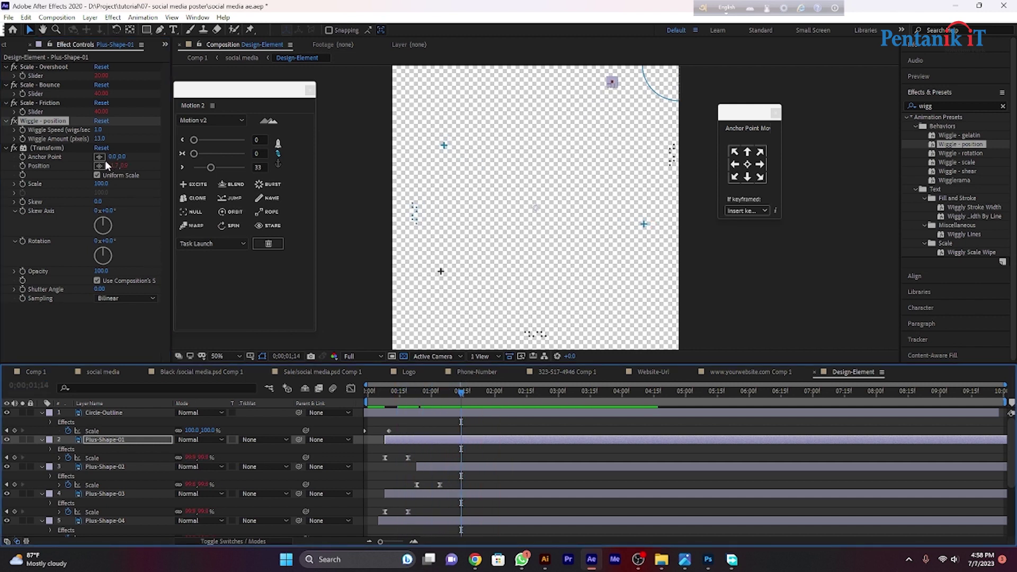
# Step: Set the Wiggle Amount of the Plus-Shape-02 layer to 15 pixels
pyautogui.click(473, 470)
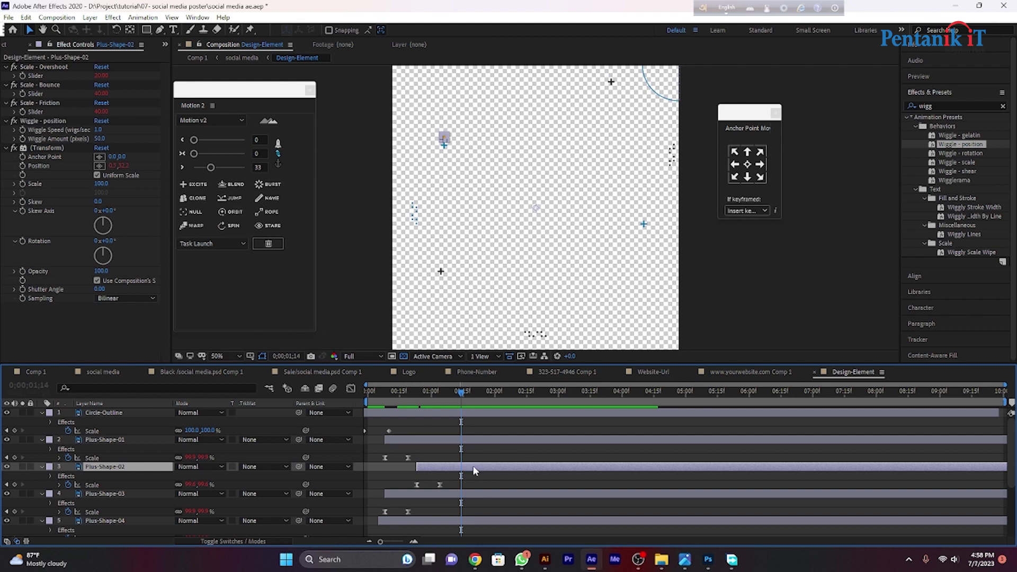
pyautogui.click(99, 139)
pyautogui.write('15')
pyautogui.press('Return')
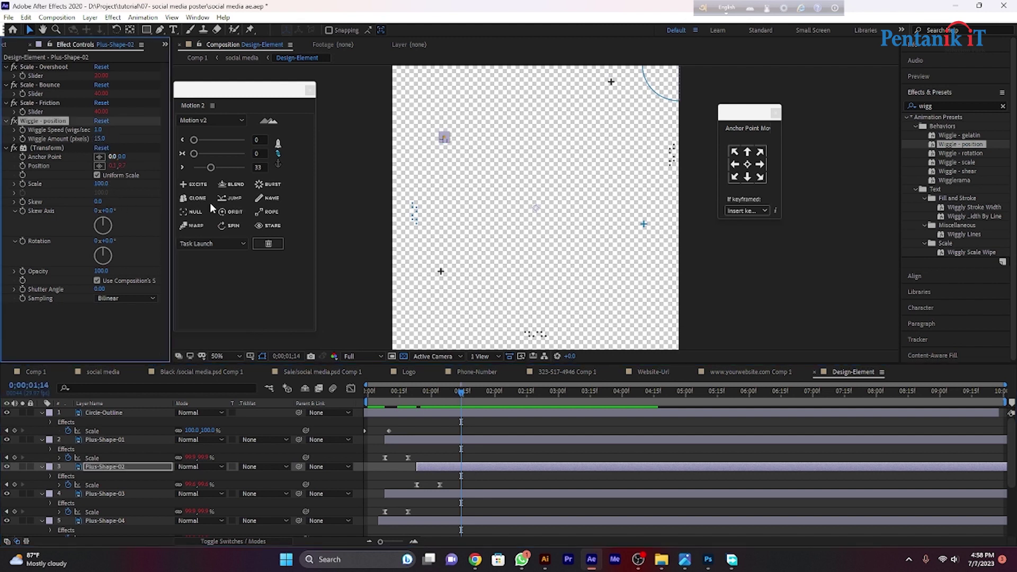
# Step: Set the Wiggle Amount of the Plus-Shape-03 and Plus-Shape-04 layers to 15 pixels
pyautogui.click(510, 488)
pyautogui.click(511, 492)
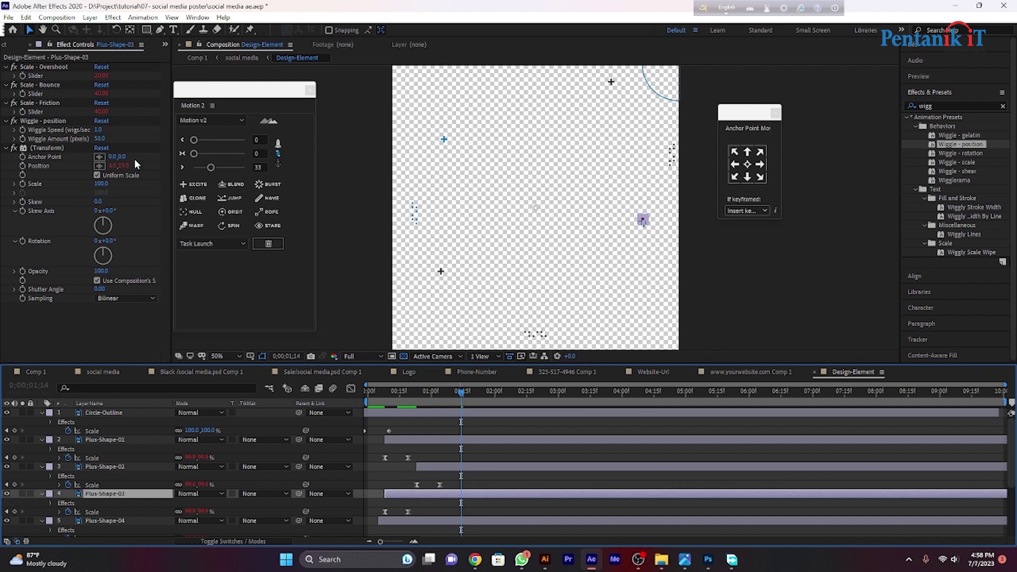
pyautogui.click(101, 131)
pyautogui.click(99, 139)
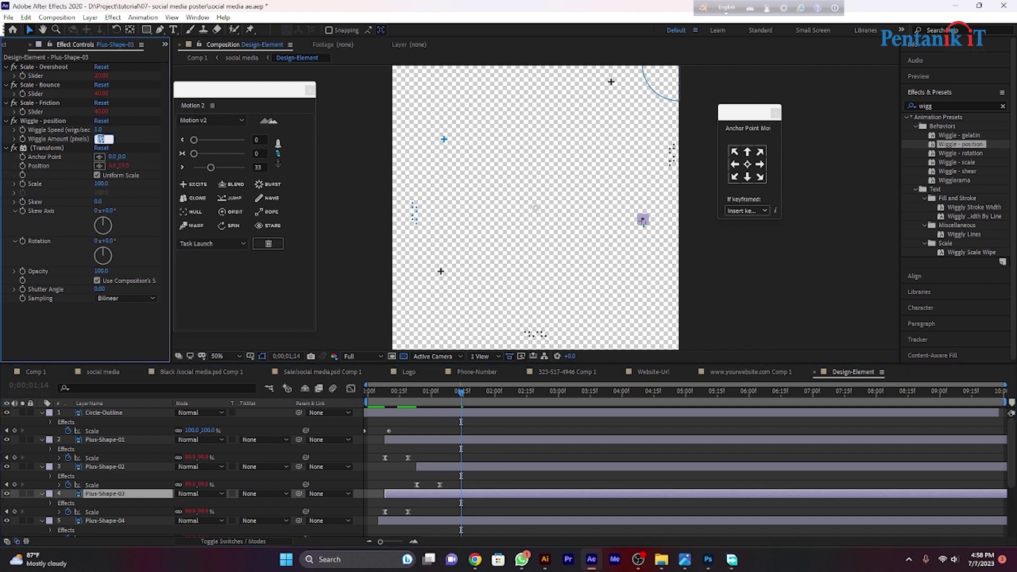
pyautogui.write('15')
pyautogui.click(488, 522)
pyautogui.click(101, 138)
pyautogui.write('15')
pyautogui.press('Return')
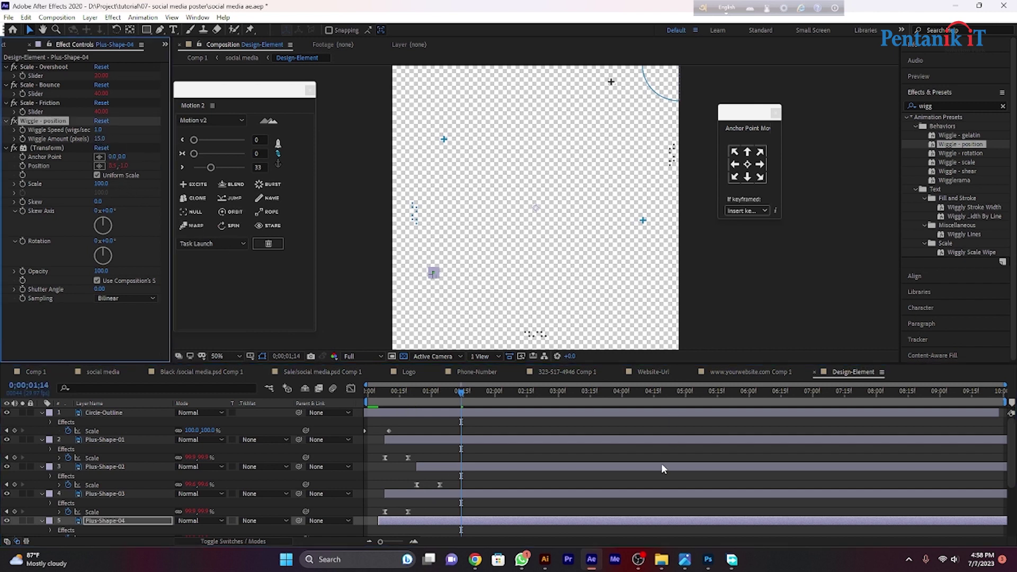
# Step: Set the Wiggle Amount of the Dotted-Shape-01 and Dotted-Shape-02 layers to 15 pixels
pyautogui.scroll(-3, 661, 463)
pyautogui.click(470, 465)
pyautogui.click(100, 138)
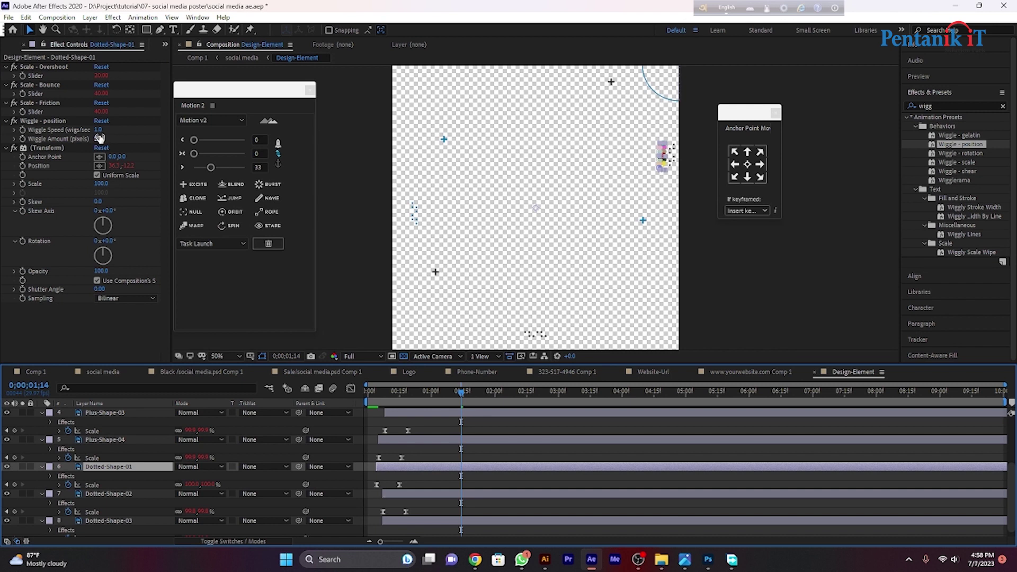
pyautogui.write('15')
pyautogui.press('Return')
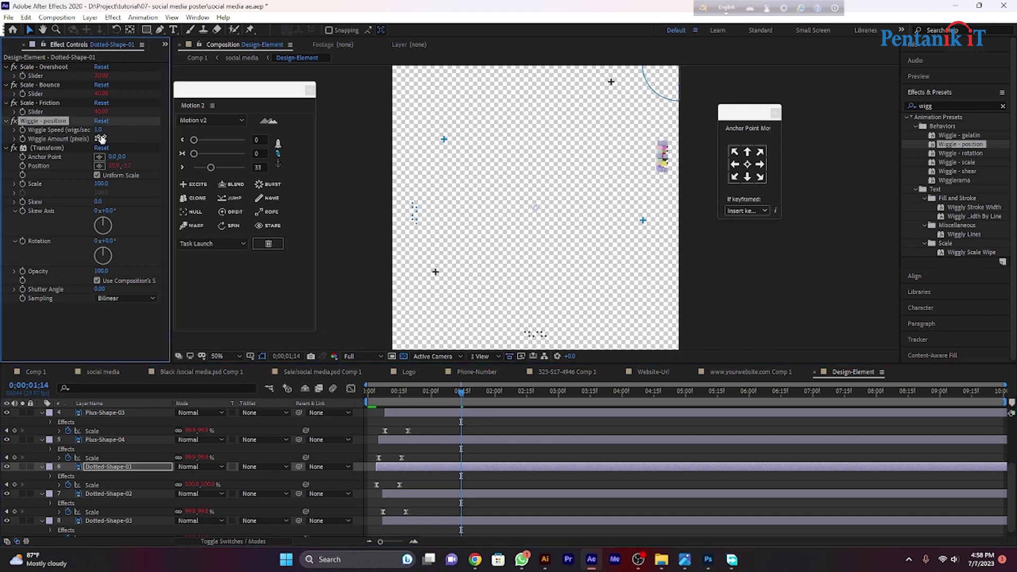
pyautogui.scroll(-1, 653, 472)
pyautogui.click(509, 487)
pyautogui.click(100, 139)
pyautogui.write('15')
pyautogui.press('Return')
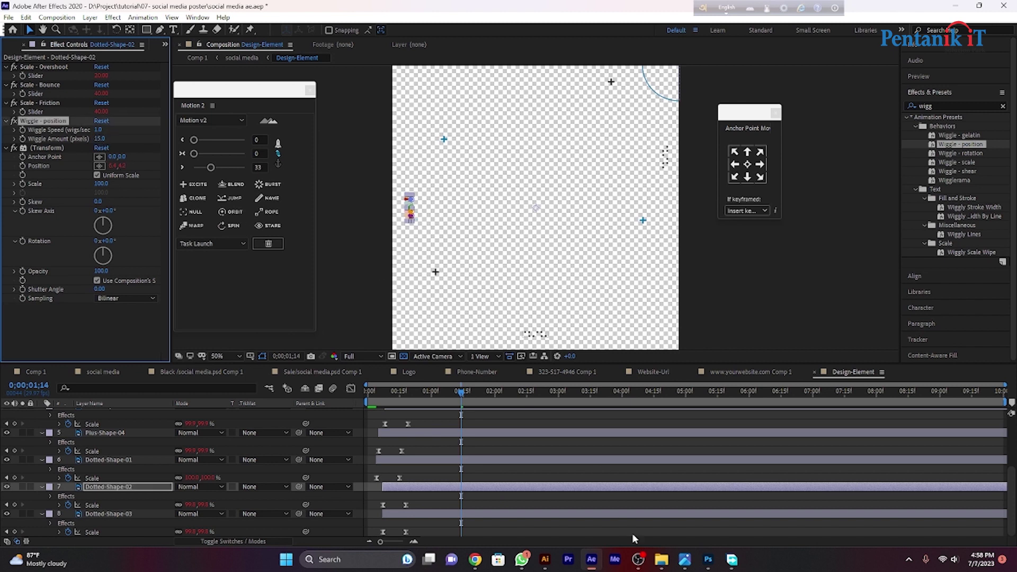
# Step: Set the Wiggle Amount of the Dotted-Shape-03 layer to 15 pixels
pyautogui.click(541, 511)
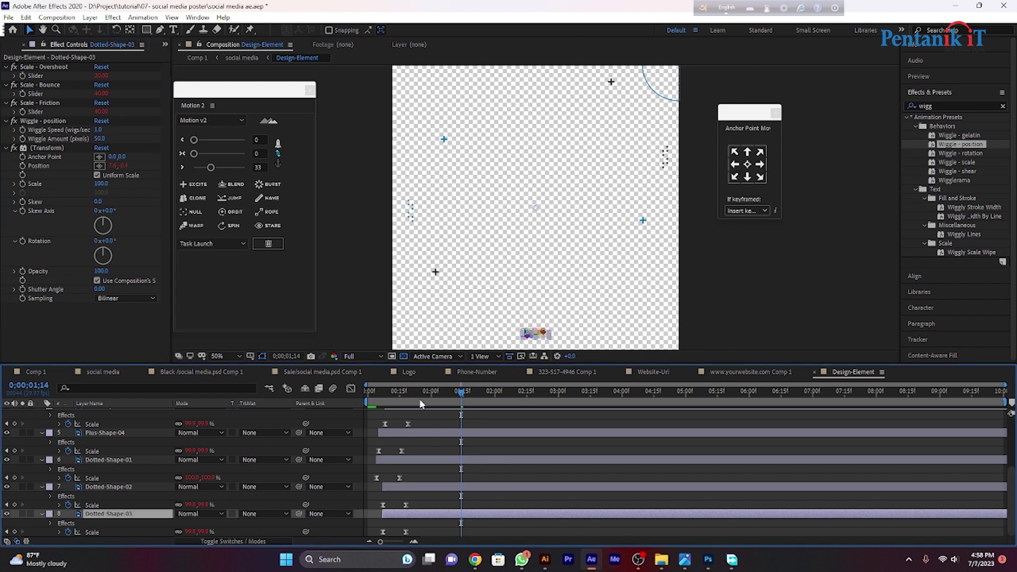
pyautogui.click(100, 138)
pyautogui.write('15')
pyautogui.press('Return')
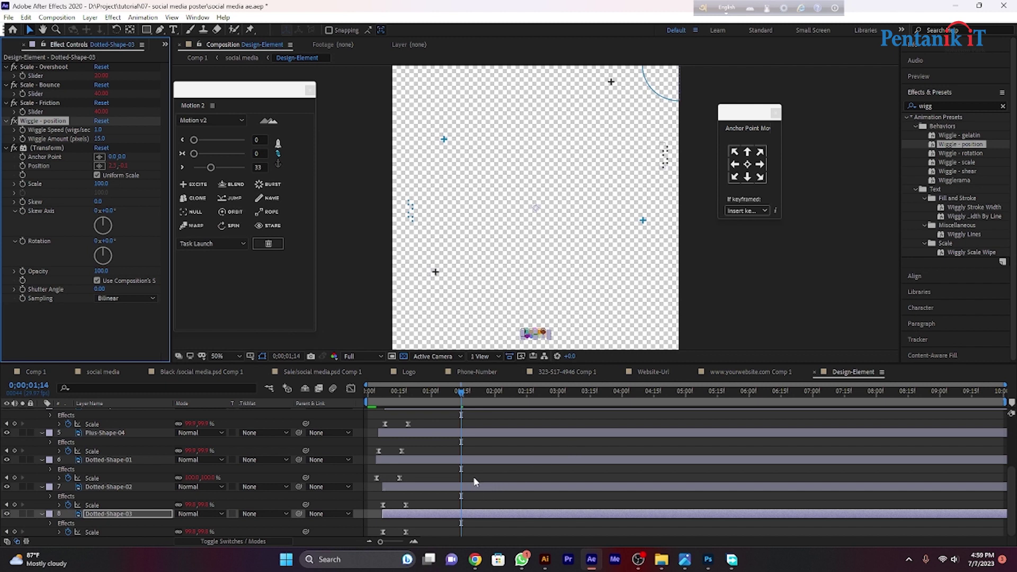
# Step: Scrub through the Design-Element shapes and preview the full poster from the start in Comp 1
pyautogui.scroll(3, 474, 476)
pyautogui.moveTo(461, 393); pyautogui.dragTo(565, 421)
pyautogui.click(41, 371)
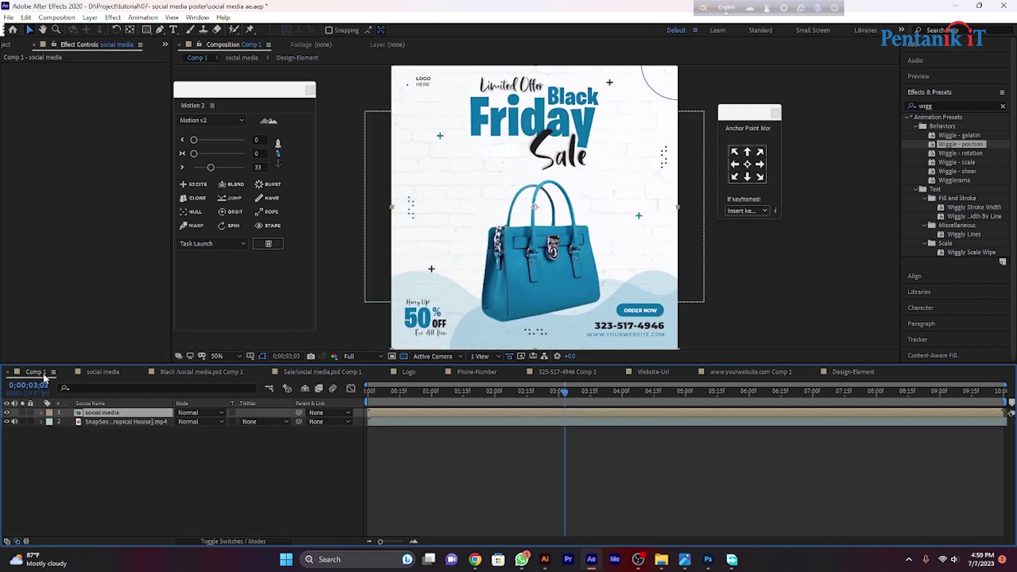
pyautogui.press('Home')
pyautogui.press('space')
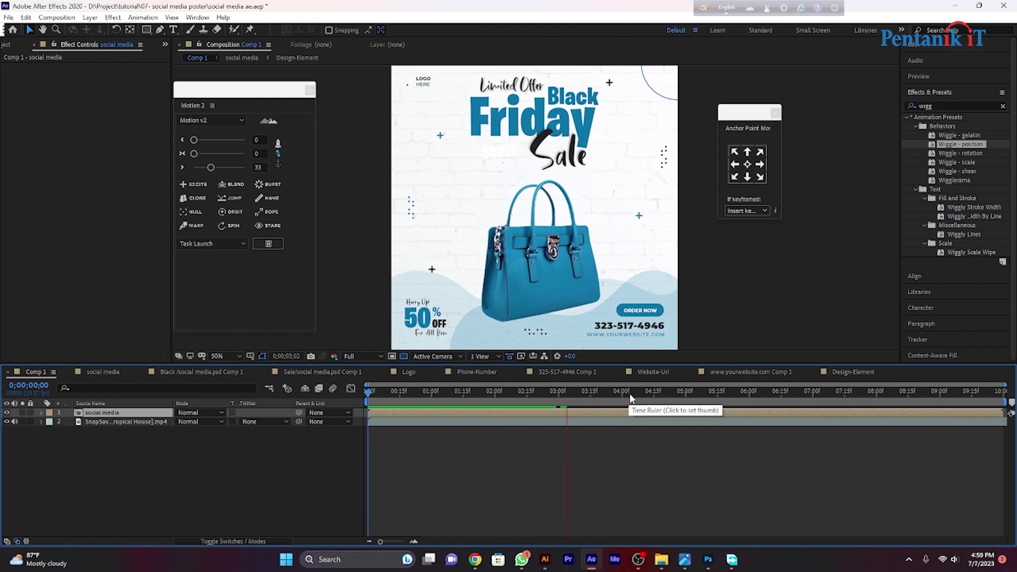
pyautogui.press('space')
pyautogui.press('space')
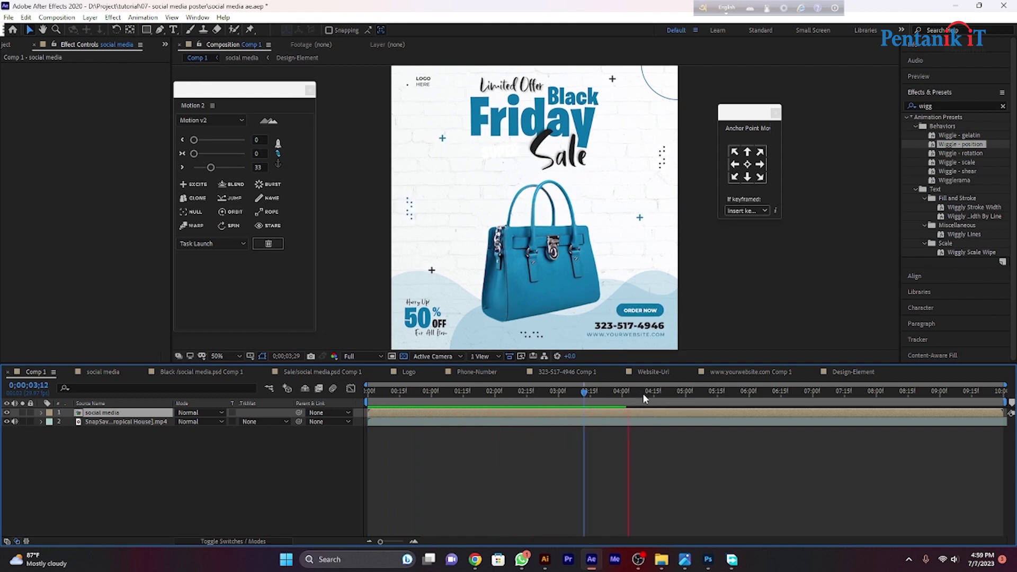
pyautogui.press('space')
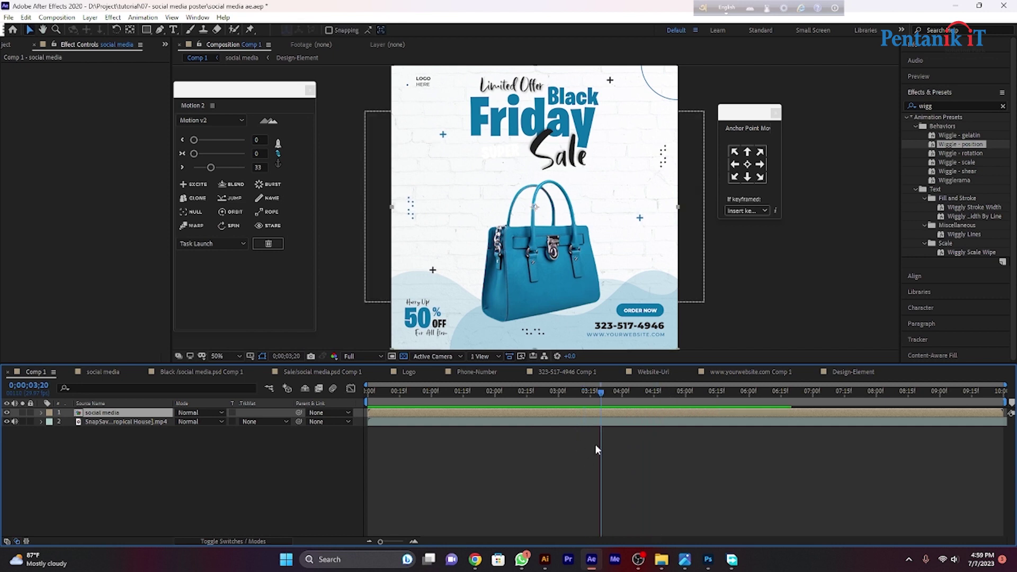
# Step: Open the social media composition and switch its layer list from source names to layer names
pyautogui.doubleClick(586, 412)
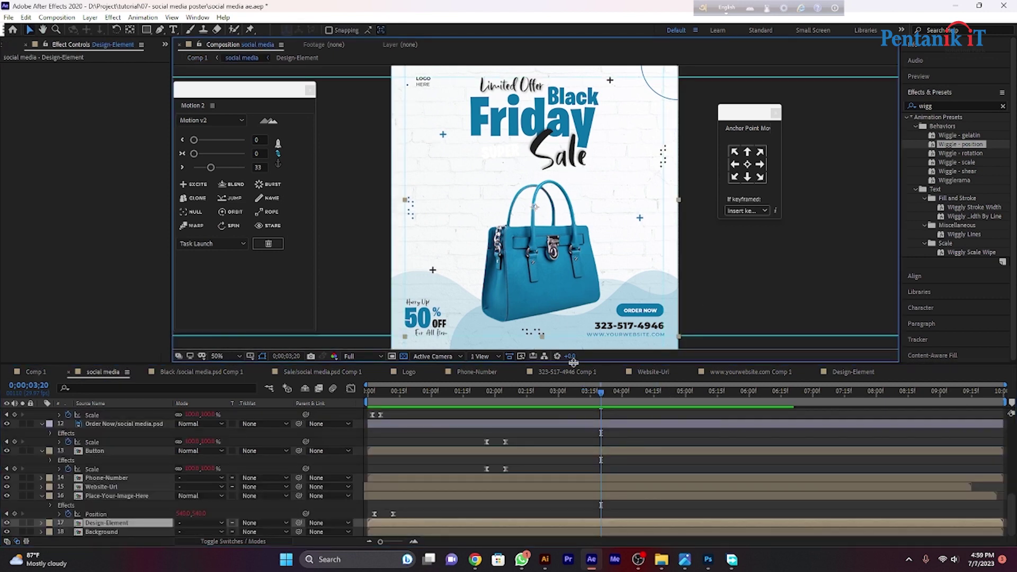
pyautogui.scroll(5, 628, 408)
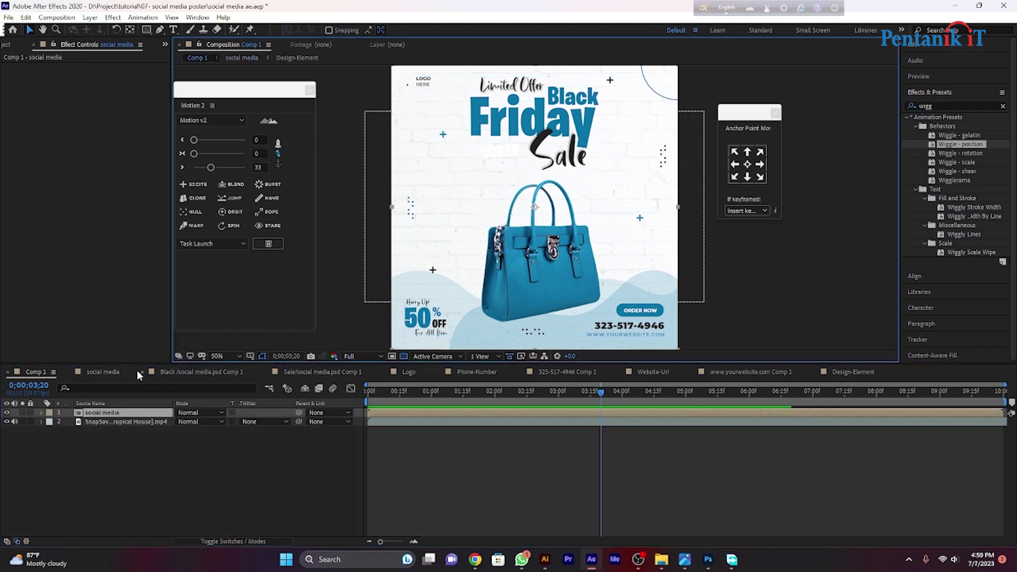
pyautogui.click(115, 370)
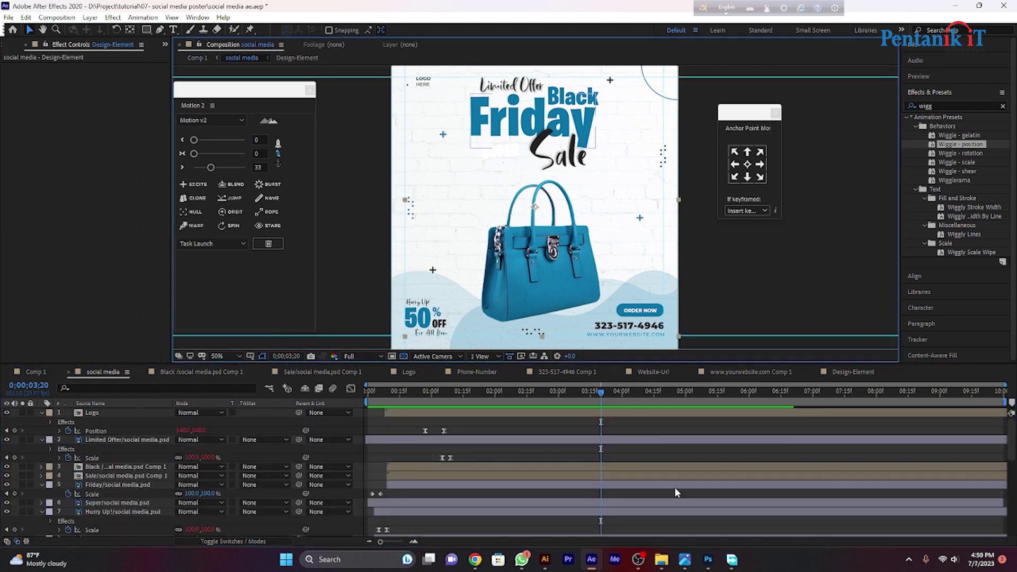
pyautogui.scroll(-5, 668, 466)
pyautogui.scroll(5, 659, 444)
pyautogui.click(113, 483)
pyautogui.click(99, 404)
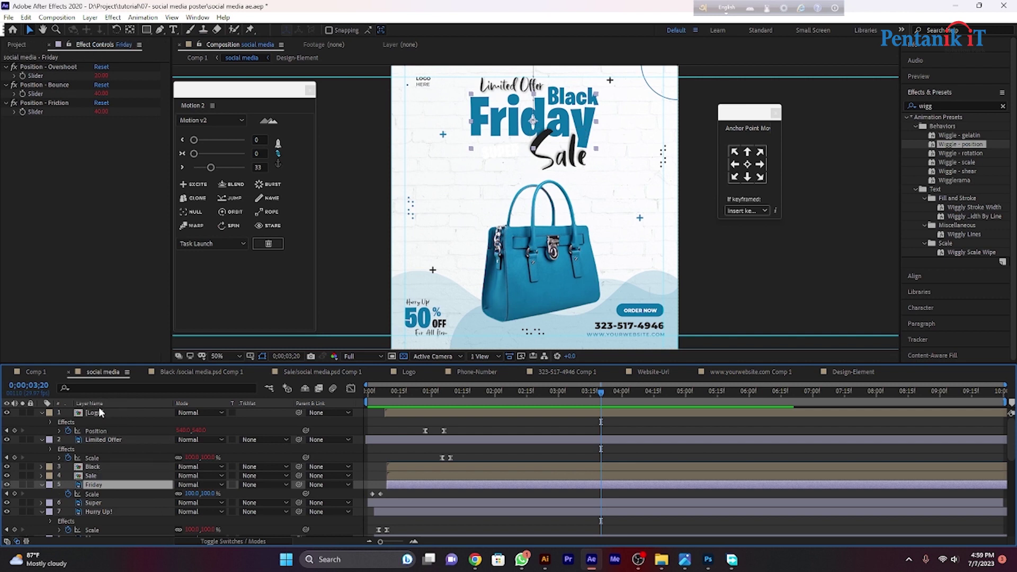
# Step: Apply the Wiggle - position preset to the Sale layer and set its Wiggle Amount to 20 pixels
pyautogui.click(97, 475)
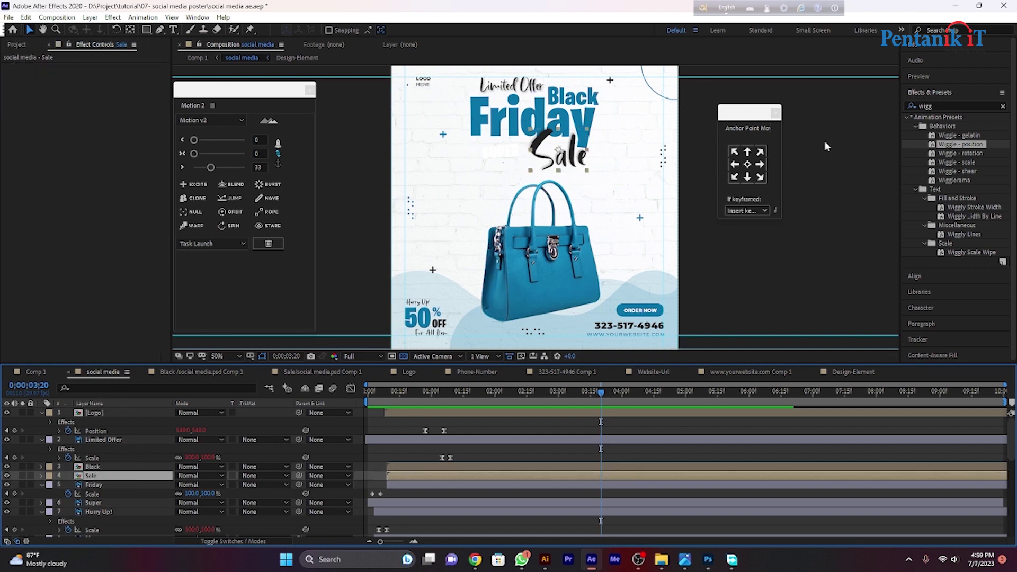
pyautogui.moveTo(963, 141); pyautogui.dragTo(604, 475)
pyautogui.moveTo(606, 397); pyautogui.dragTo(517, 421)
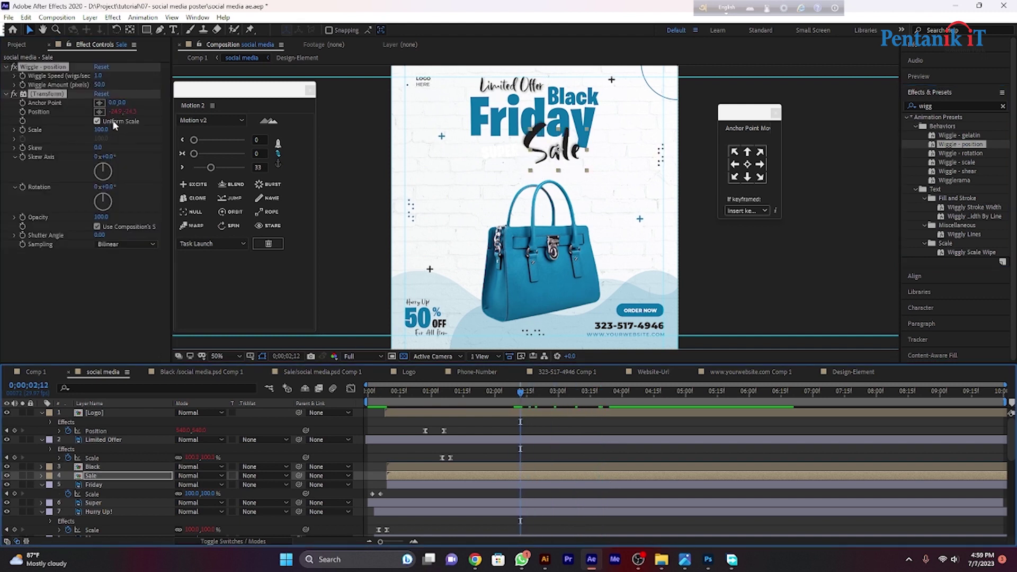
pyautogui.moveTo(524, 396); pyautogui.dragTo(475, 394)
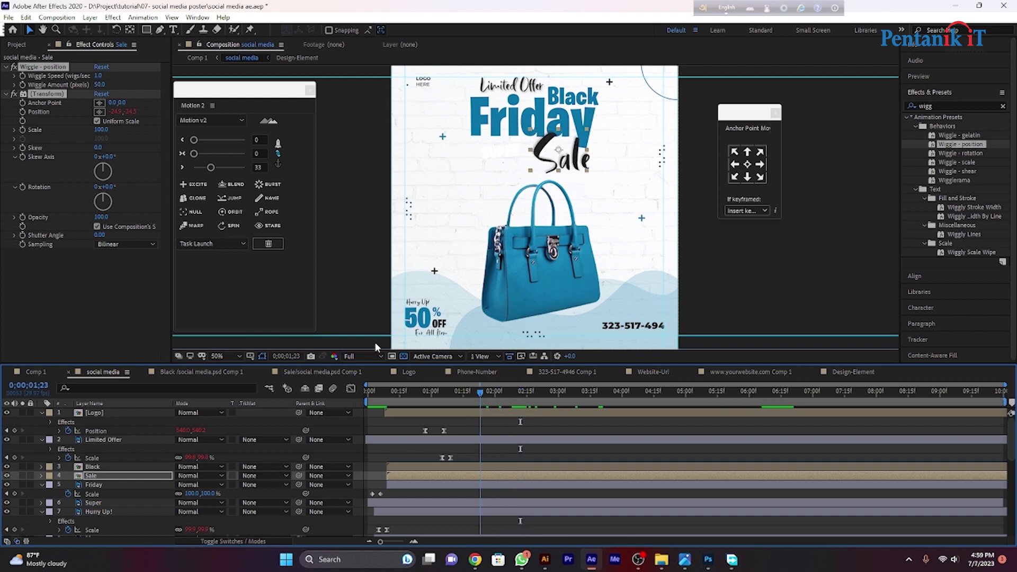
pyautogui.click(99, 85)
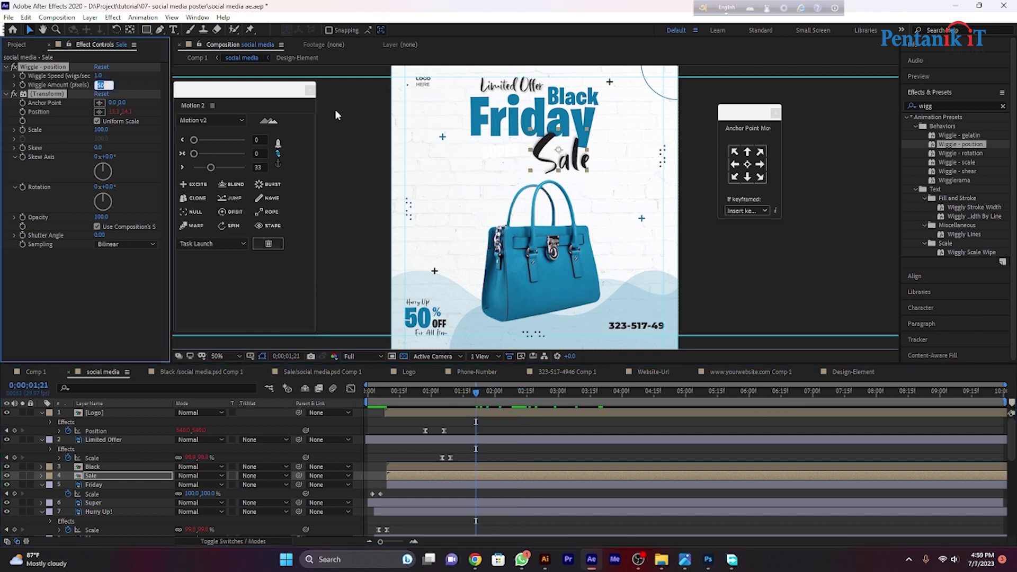
pyautogui.press('Return')
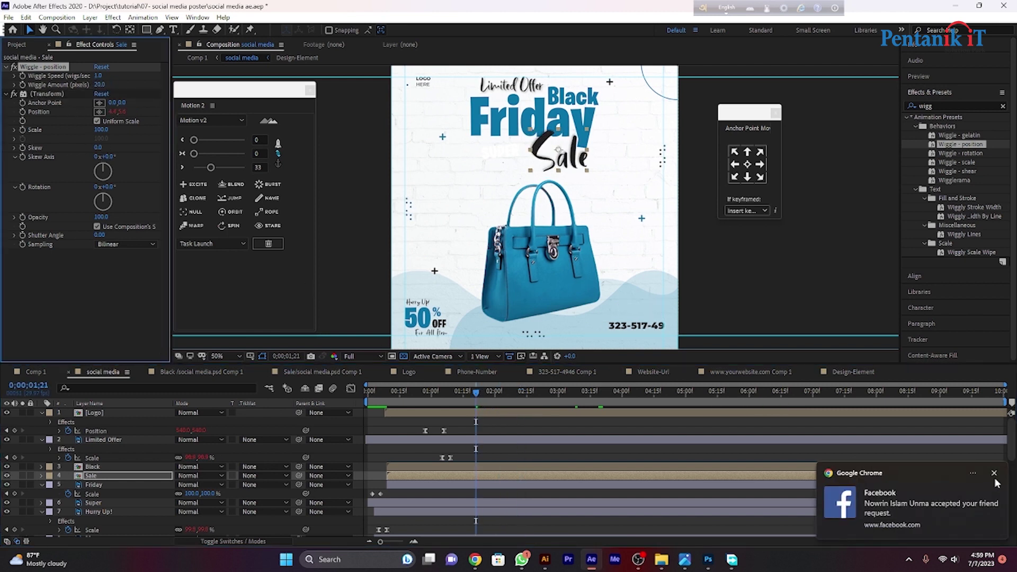
pyautogui.moveTo(492, 387); pyautogui.dragTo(543, 419)
# Step: Apply the Wiggle - position preset to the Friday layer and set its Wiggle Amount to 5 pixels
pyautogui.click(522, 119)
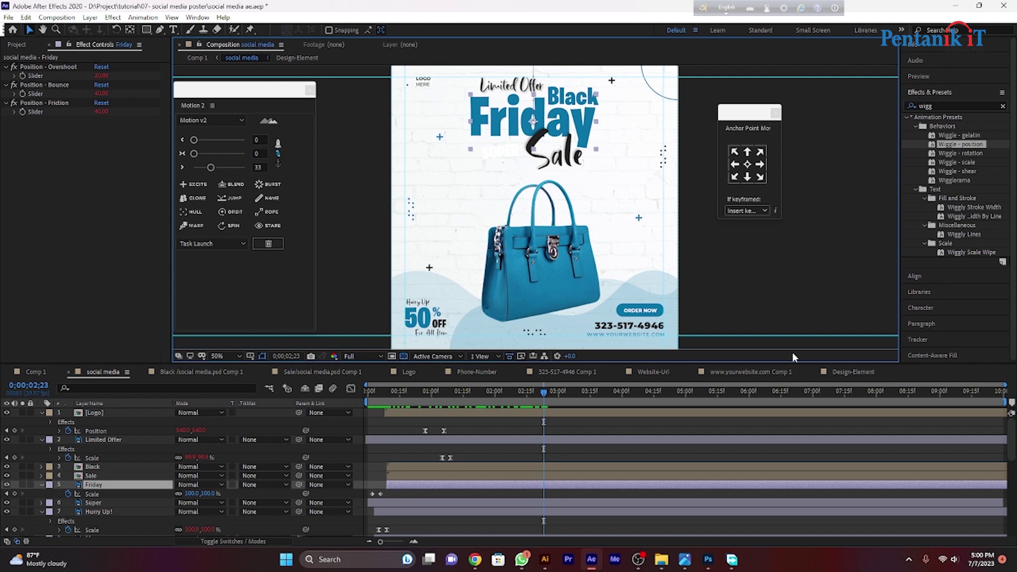
pyautogui.moveTo(953, 148); pyautogui.dragTo(540, 486)
pyautogui.click(99, 139)
pyautogui.write('5')
pyautogui.press('Return')
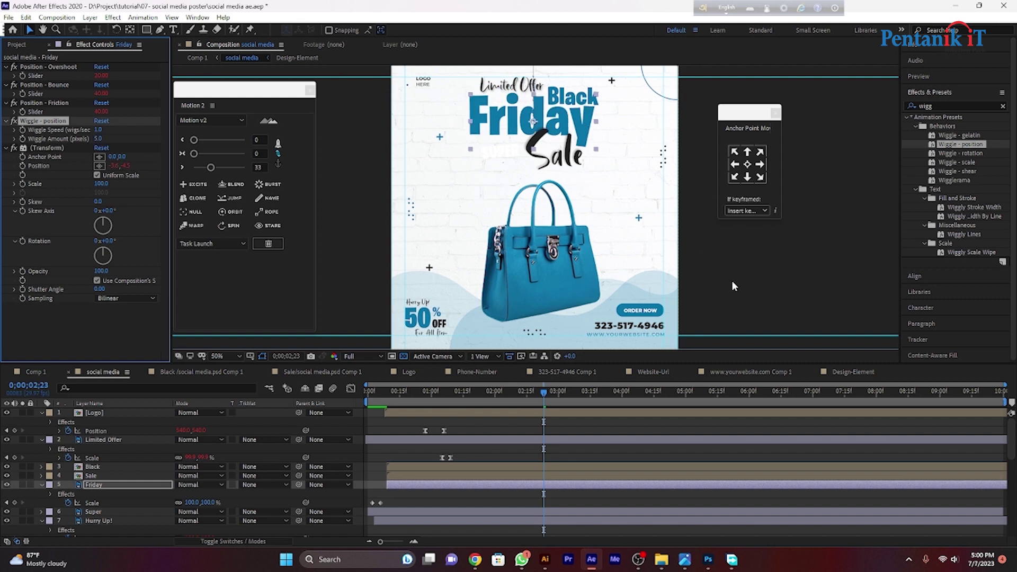
# Step: Apply the Wiggle - position preset to the Black layer and set its Wiggle Amount to 5 pixels
pyautogui.moveTo(544, 395); pyautogui.dragTo(518, 413)
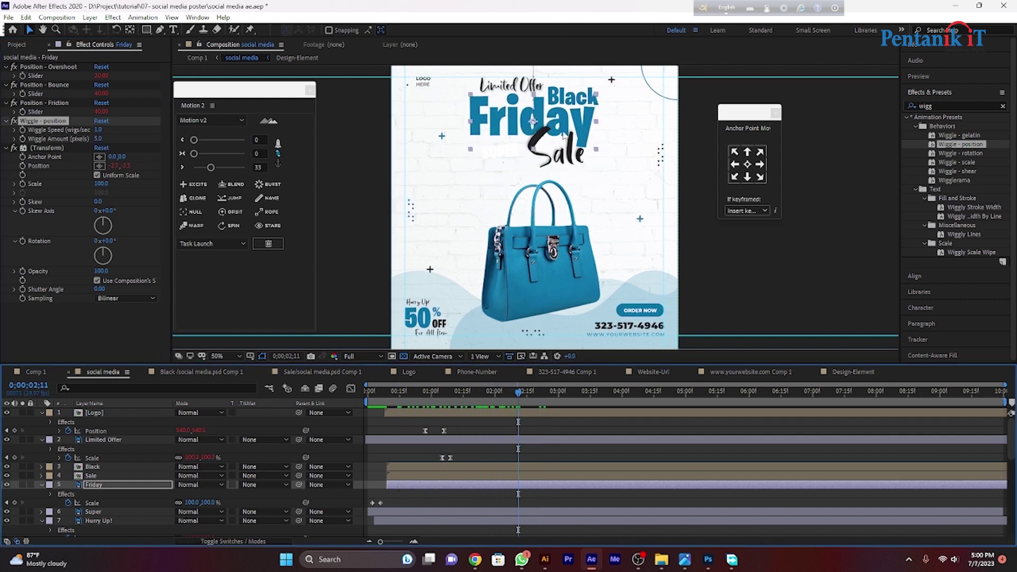
pyautogui.click(579, 95)
pyautogui.moveTo(963, 148); pyautogui.dragTo(539, 466)
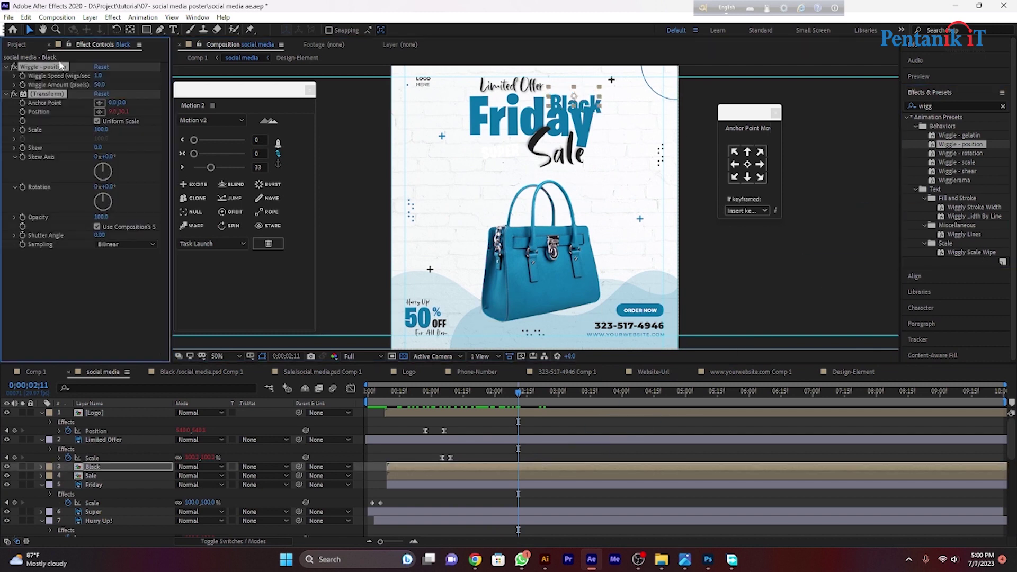
pyautogui.click(100, 85)
pyautogui.press('Return')
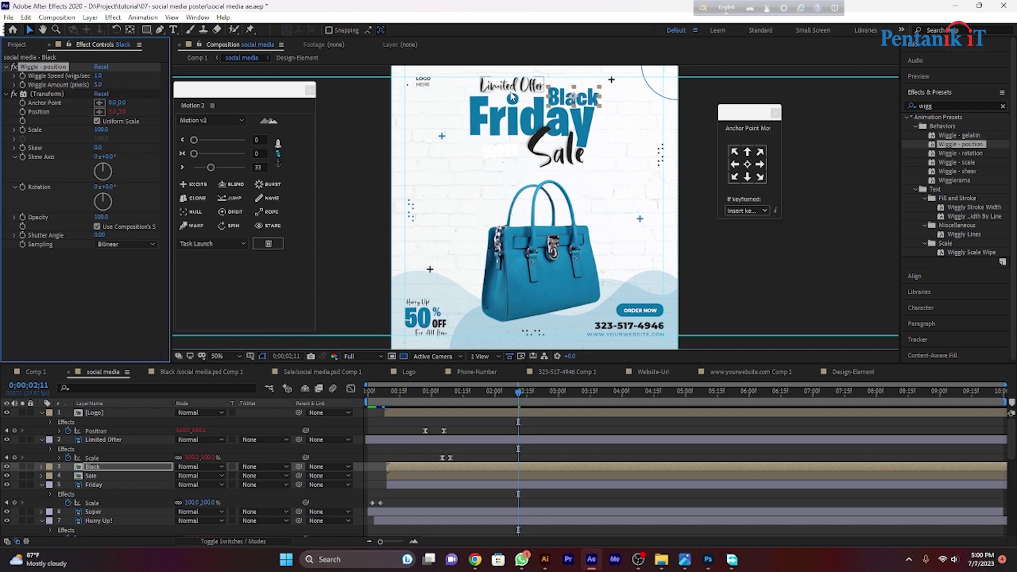
# Step: Apply the Wiggle - position preset to the Limited Offer layer and set its Wiggle Amount to 10 pixels
pyautogui.click(532, 93)
pyautogui.moveTo(946, 148); pyautogui.dragTo(510, 443)
pyautogui.click(101, 138)
pyautogui.write('10')
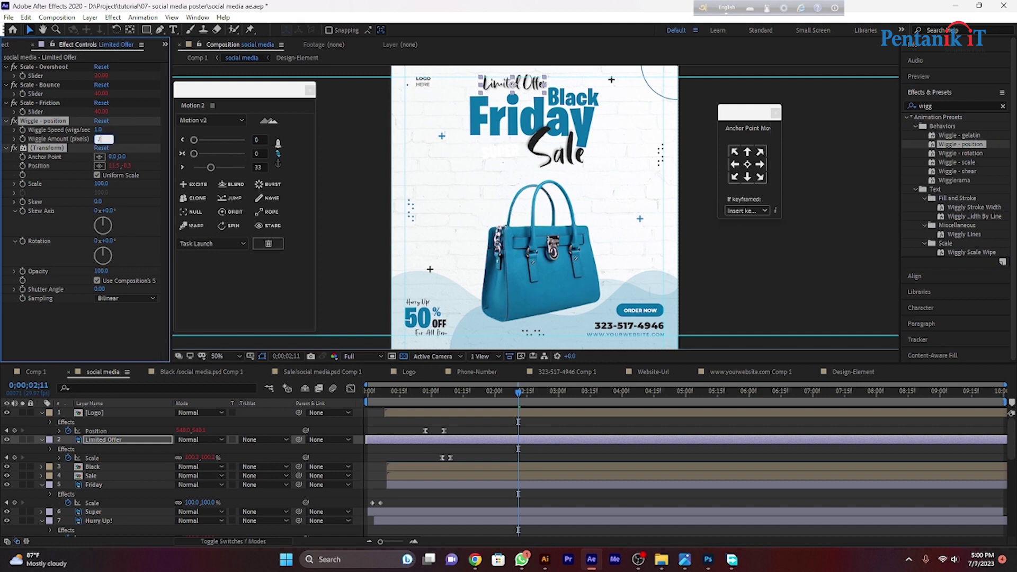
pyautogui.press('Return')
# Step: Apply the Wiggle - position preset to the Place-Your-Image-Here handbag layer and set its Wiggle Amount to 5 pixels
pyautogui.click(551, 239)
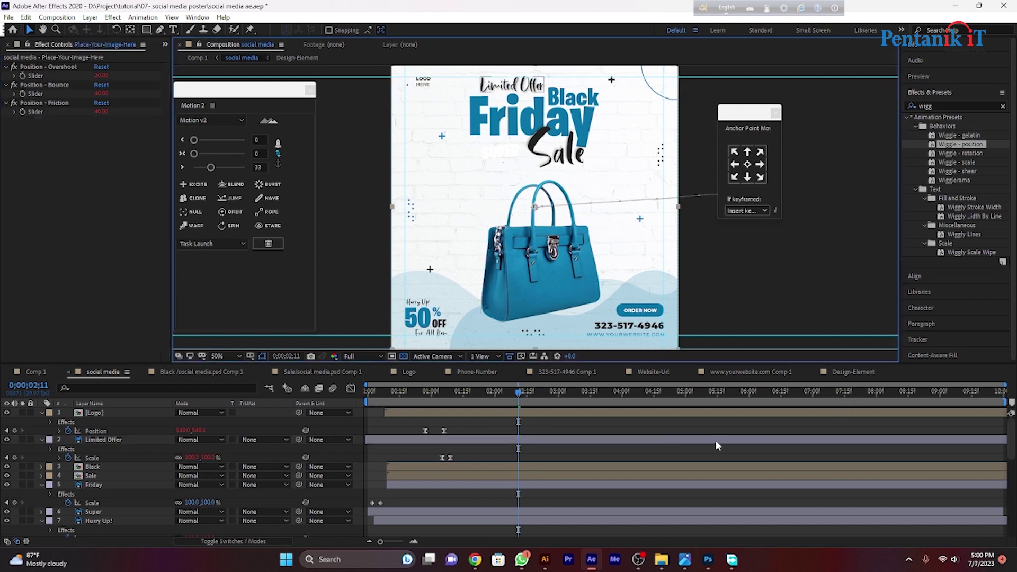
pyautogui.scroll(-6, 715, 439)
pyautogui.moveTo(944, 145); pyautogui.dragTo(517, 490)
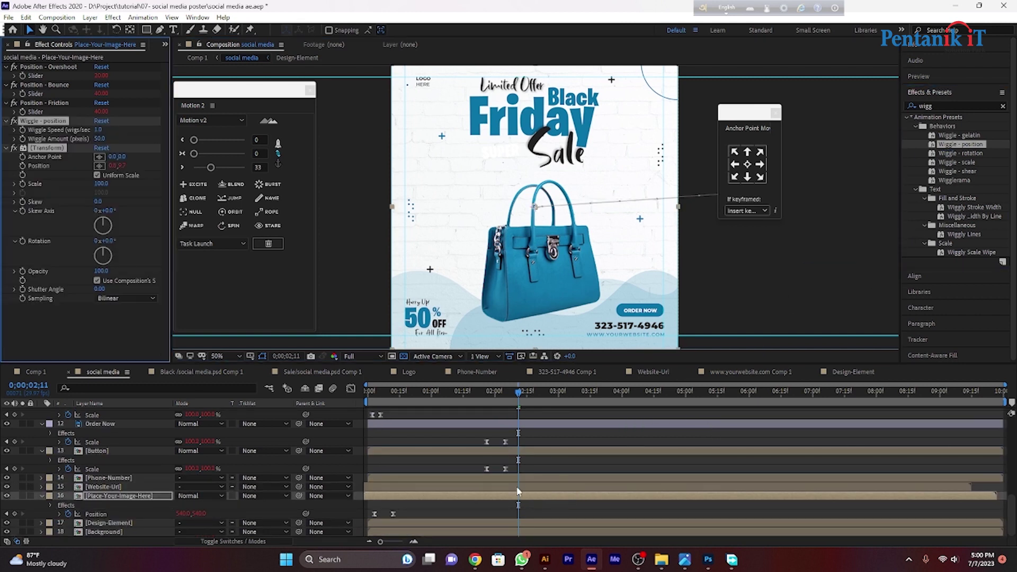
pyautogui.click(100, 139)
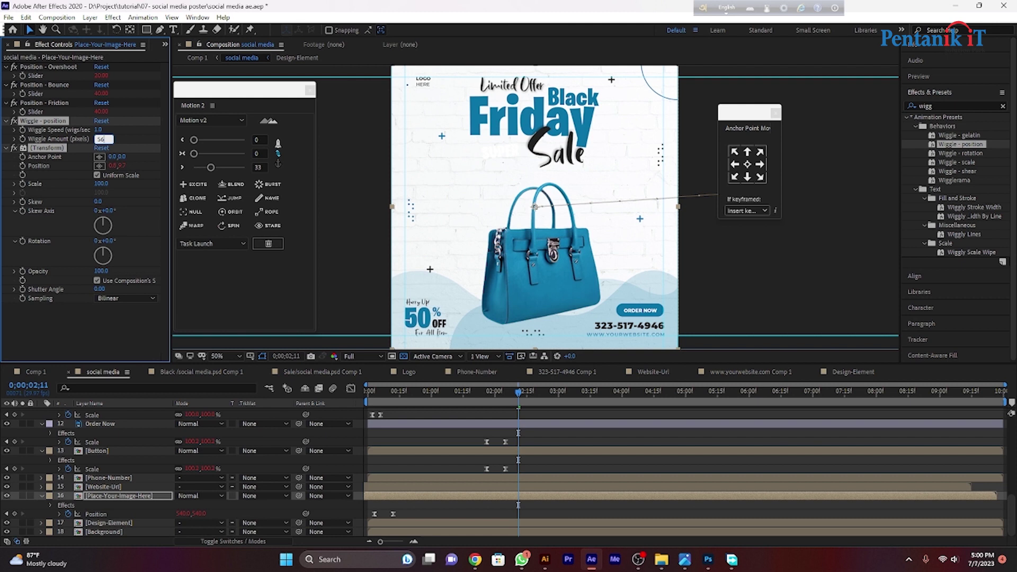
pyautogui.press('Return')
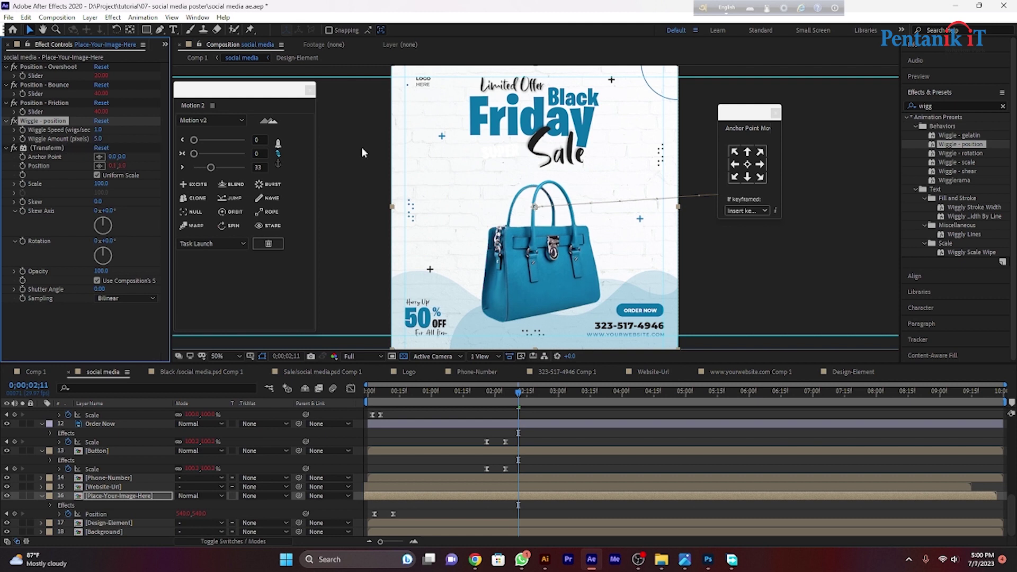
# Step: Preview the full poster from the start in Comp 1 and scrub back through the title animation to check the wiggle motion
pyautogui.click(616, 451)
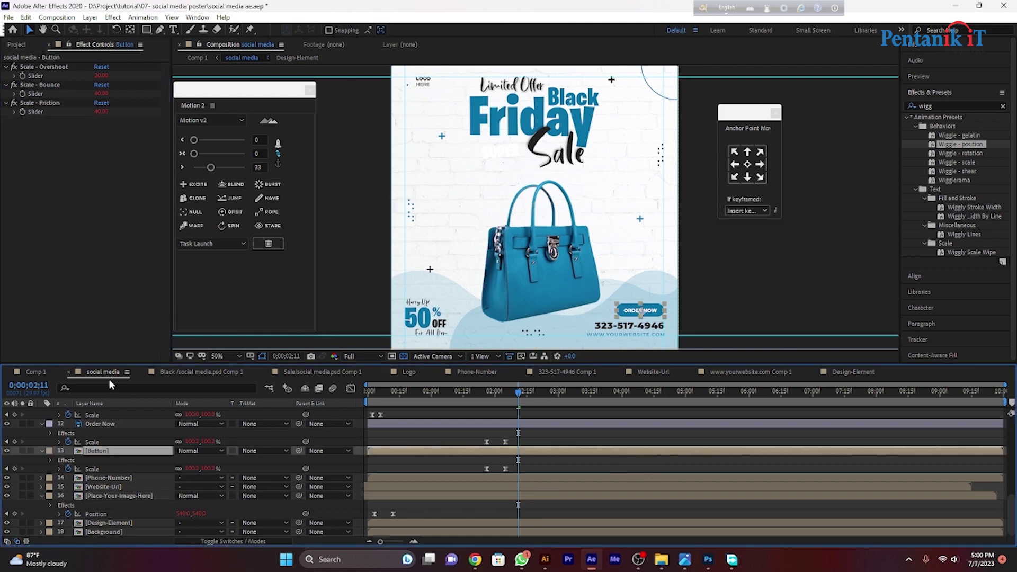
pyautogui.click(35, 371)
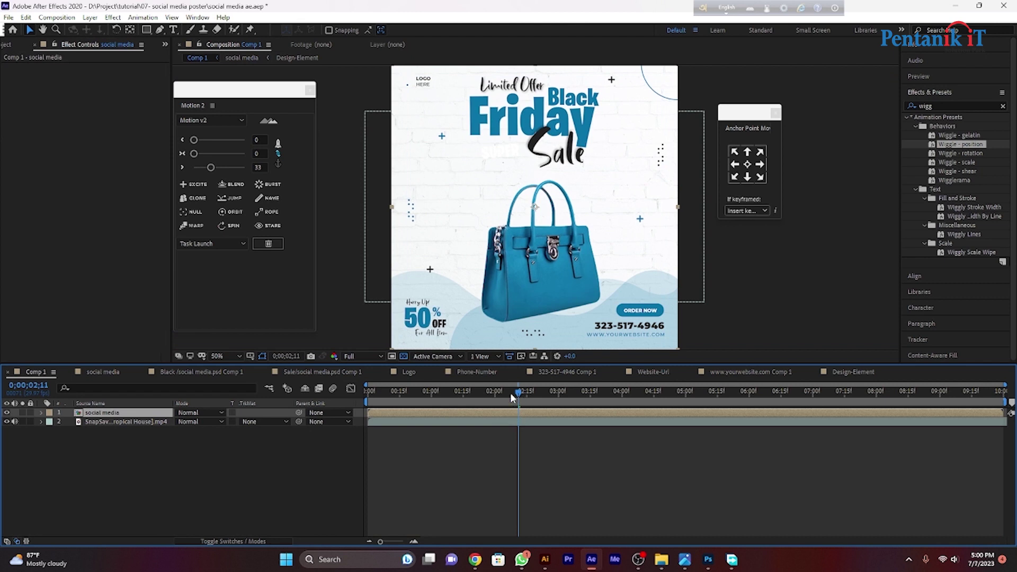
pyautogui.press('Home')
pyautogui.press('space')
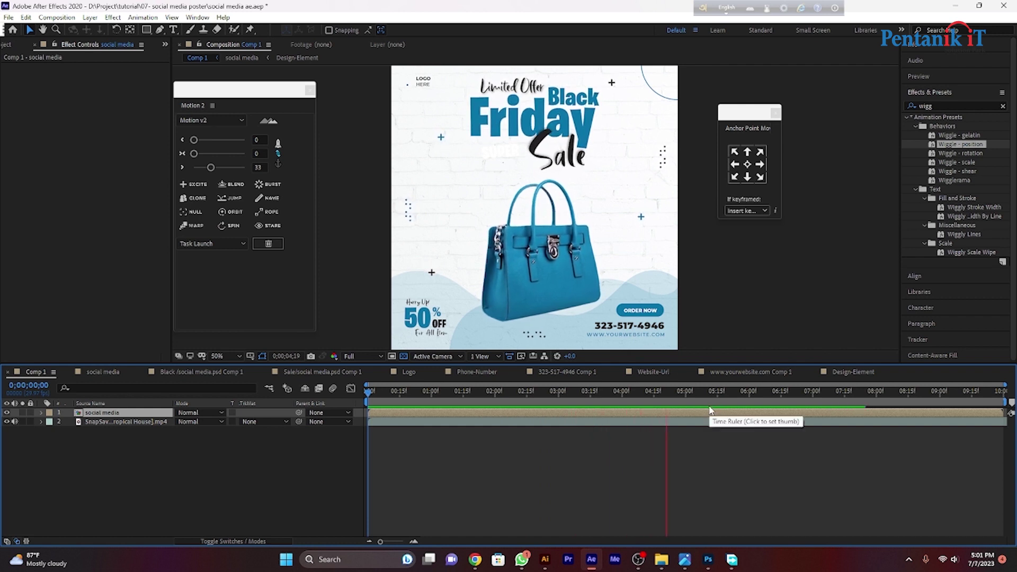
pyautogui.click(689, 393)
pyautogui.press('space')
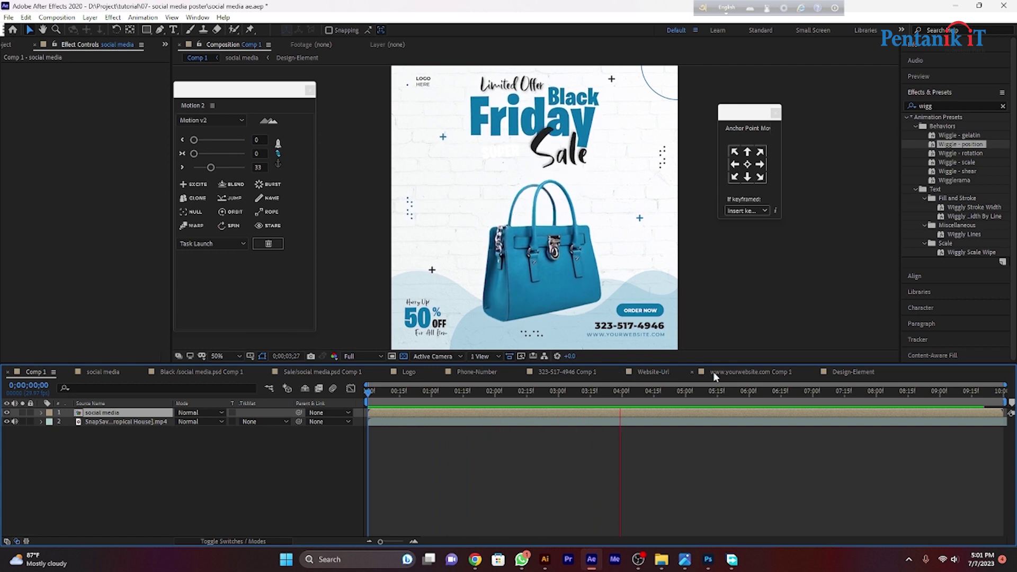
pyautogui.click(642, 394)
pyautogui.moveTo(641, 396); pyautogui.dragTo(420, 396)
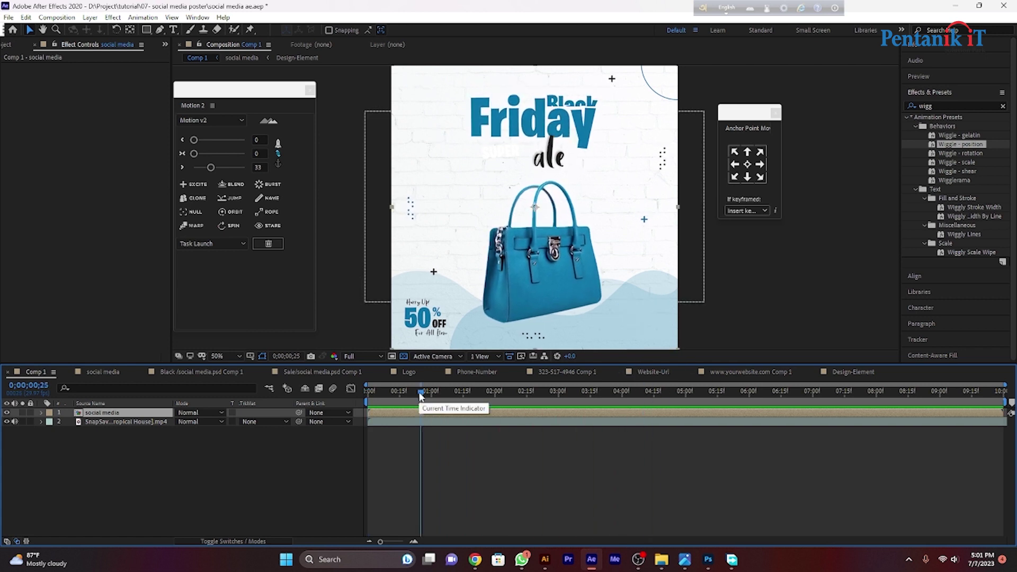